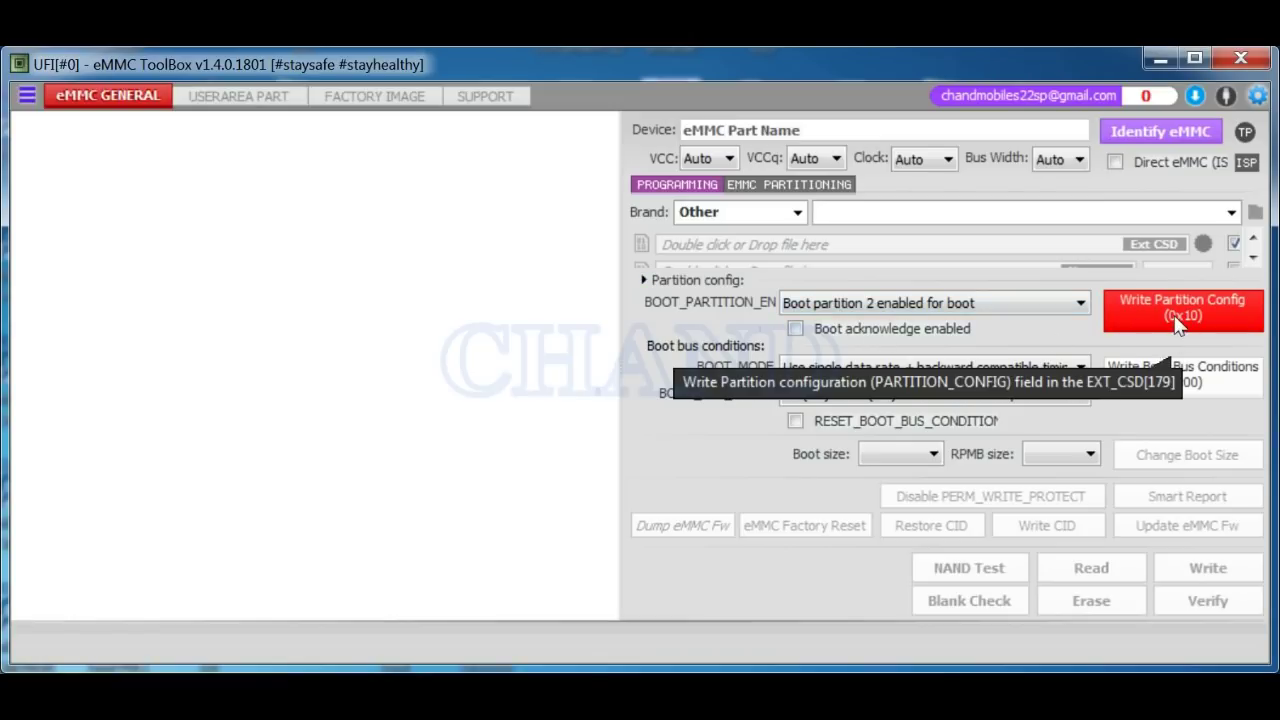
# Choose "Boot partition 1 enabled for boot" in the partition config and try out the boot acknowledge option.
pyautogui.click(795, 329)
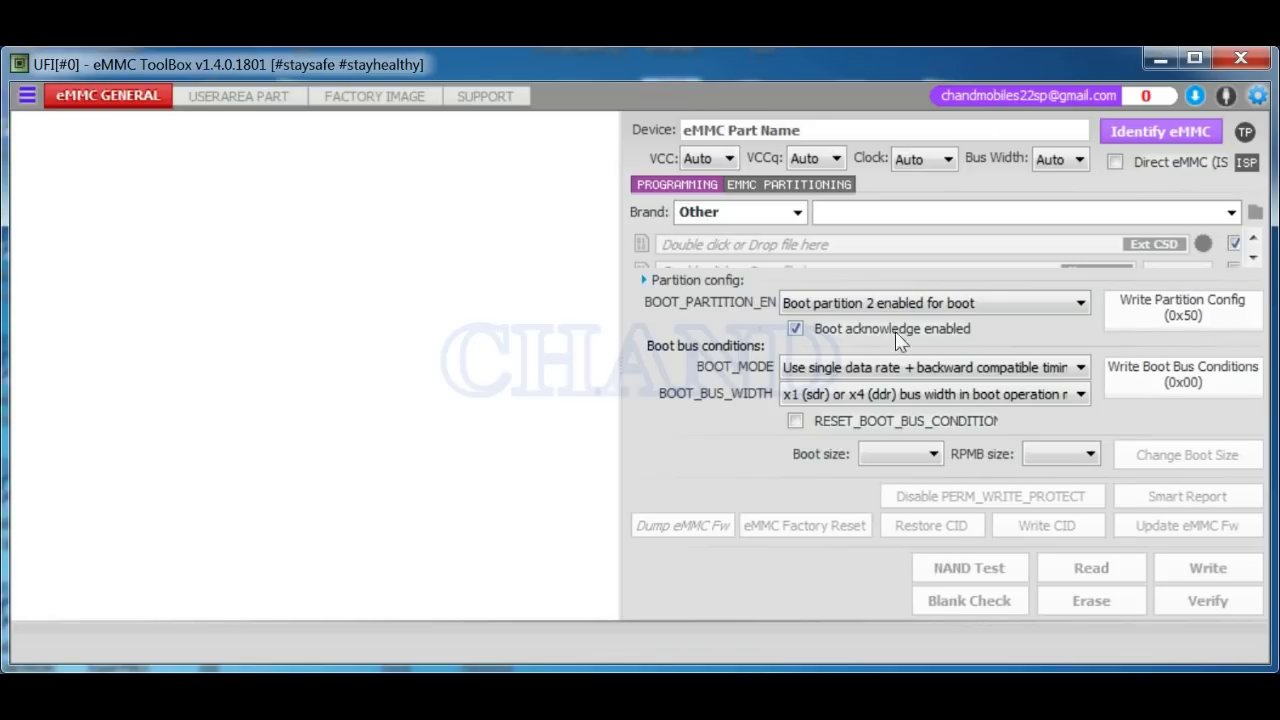
pyautogui.click(795, 329)
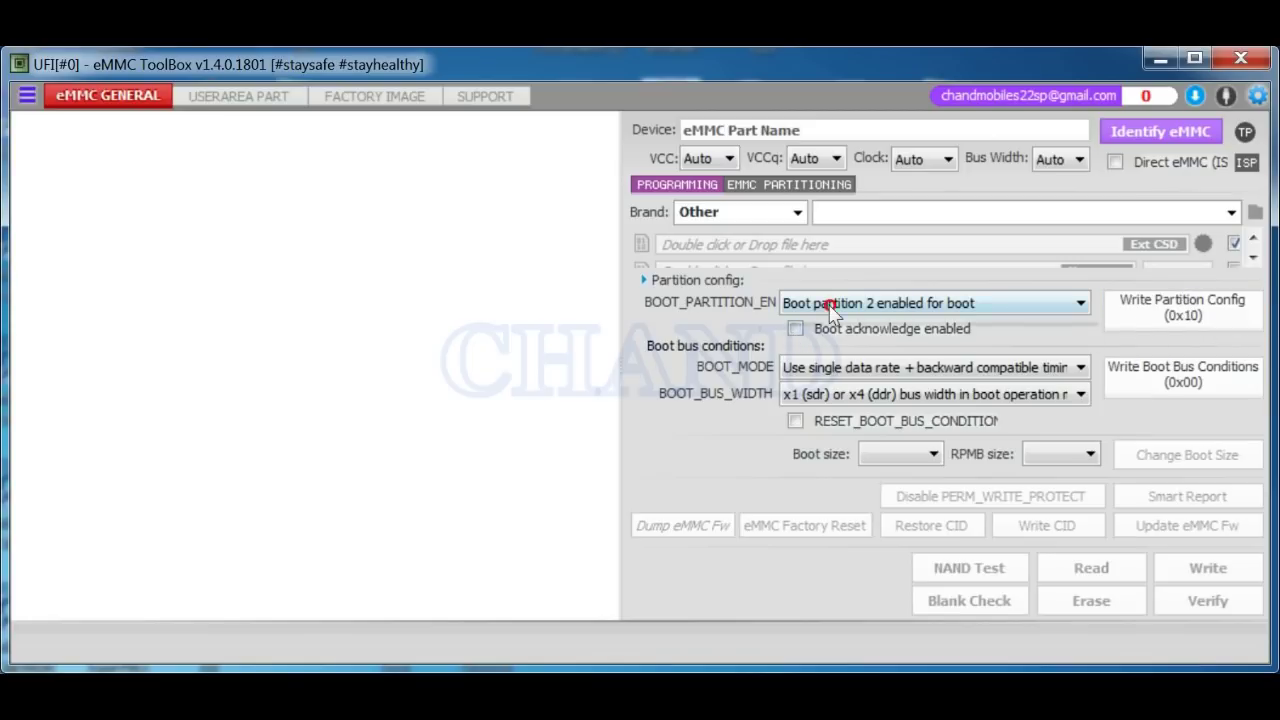
pyautogui.click(837, 302)
pyautogui.click(864, 341)
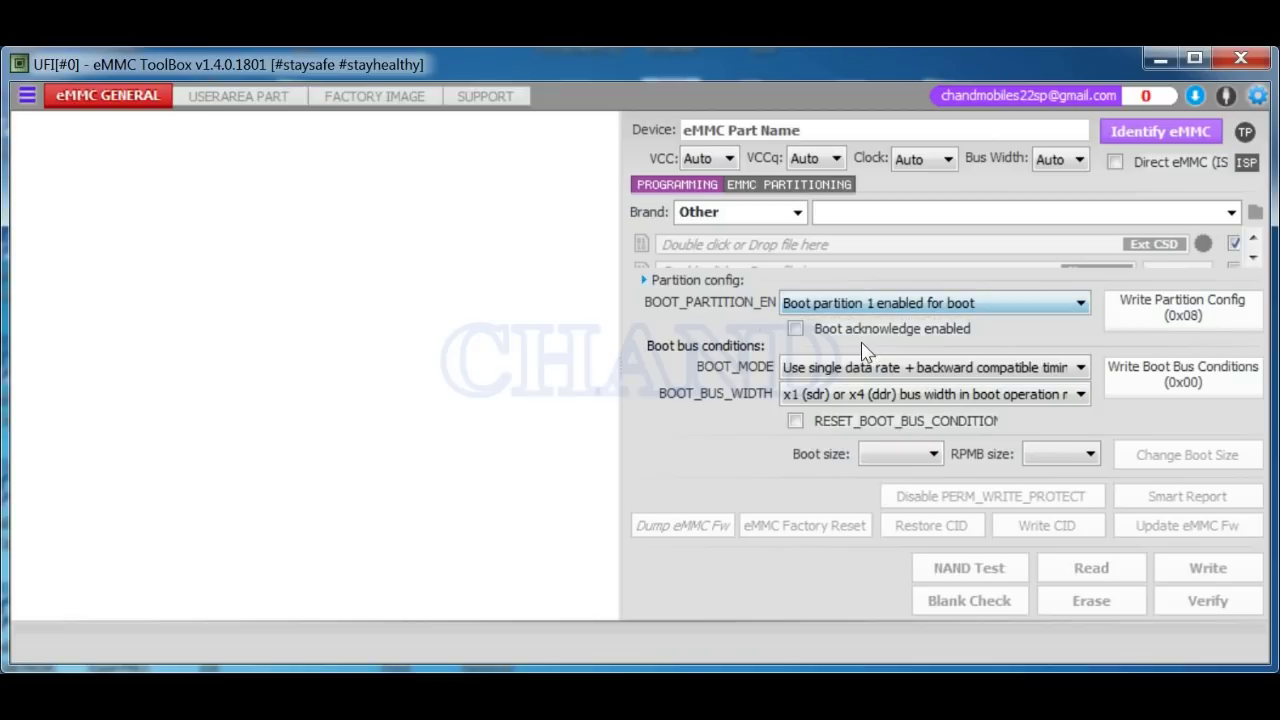
pyautogui.click(1180, 322)
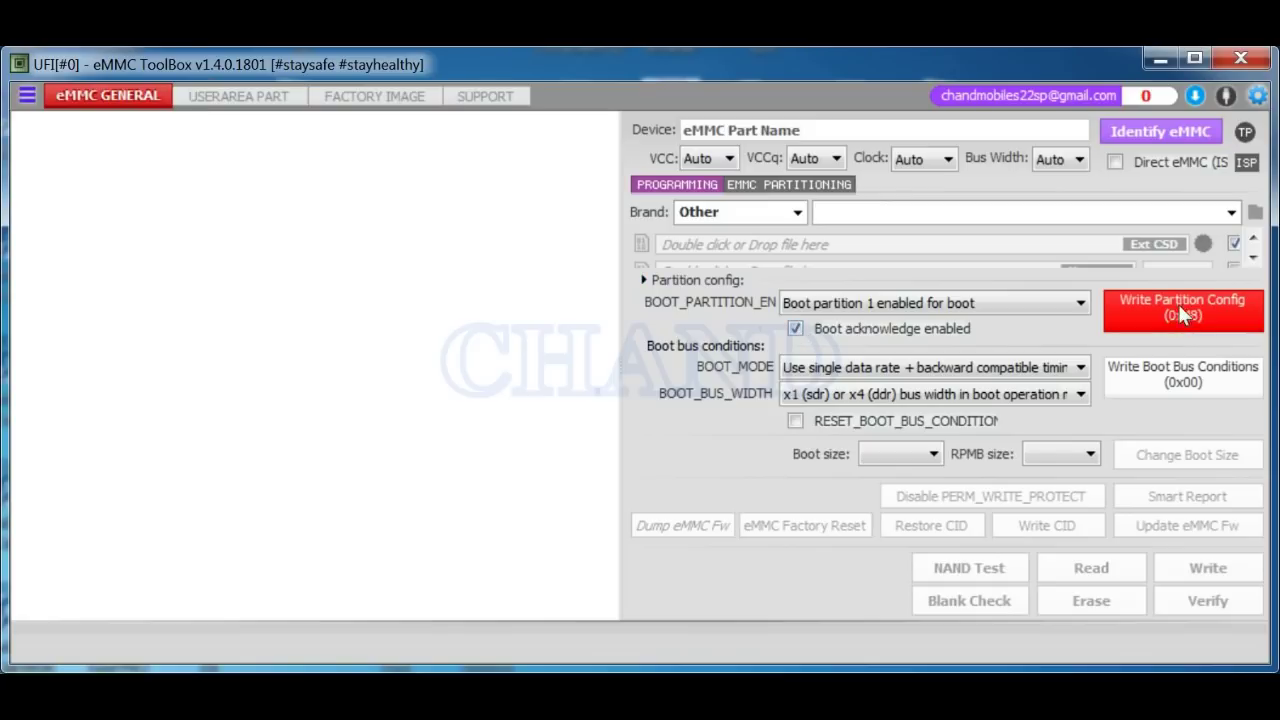
pyautogui.click(797, 330)
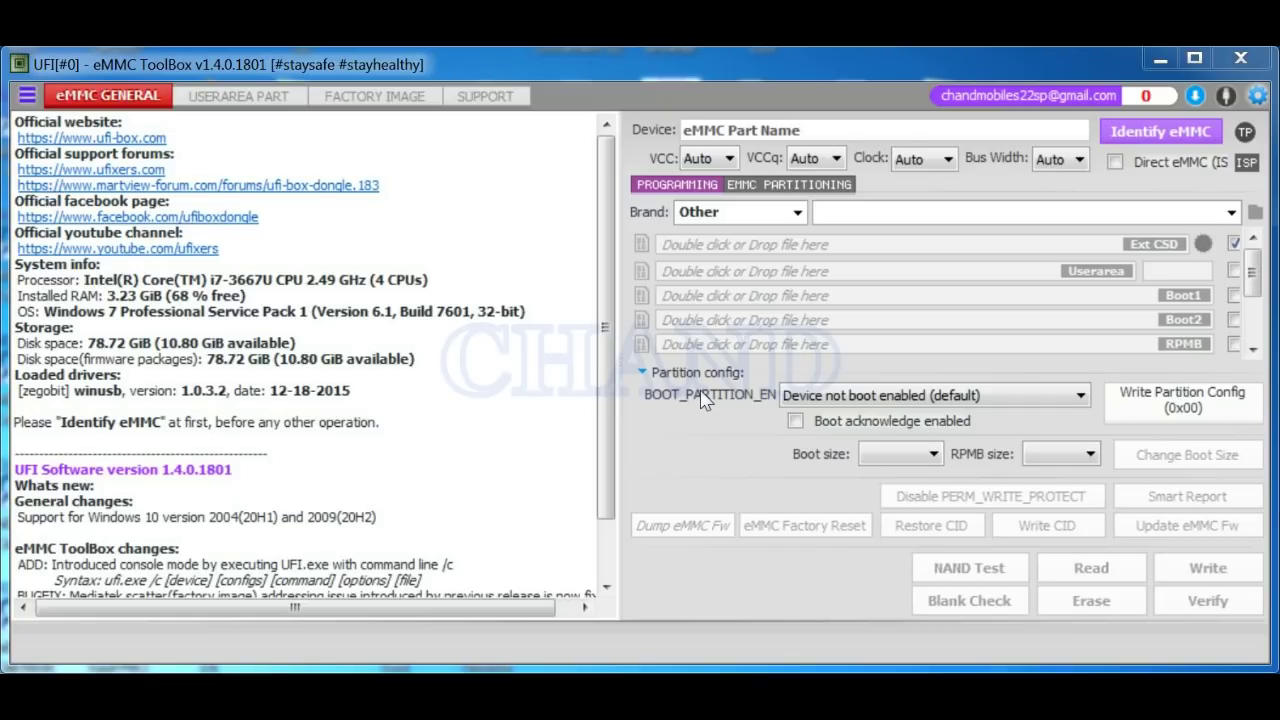
# Identify the connected eMMC and accept the HYNIX eNAND_H9TQ64ABJTMCUR-KUM 8GB+LPDDR3 16Gb BGA221 device entry.
pyautogui.click(830, 396)
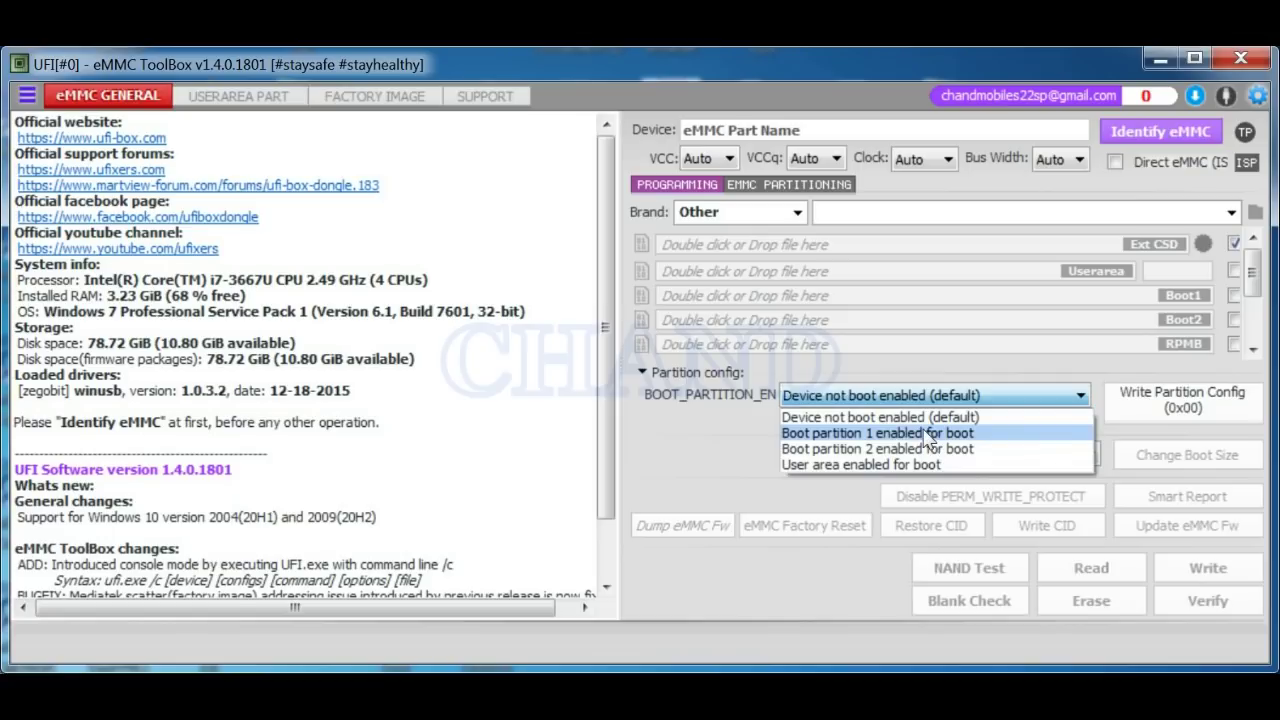
pyautogui.click(737, 442)
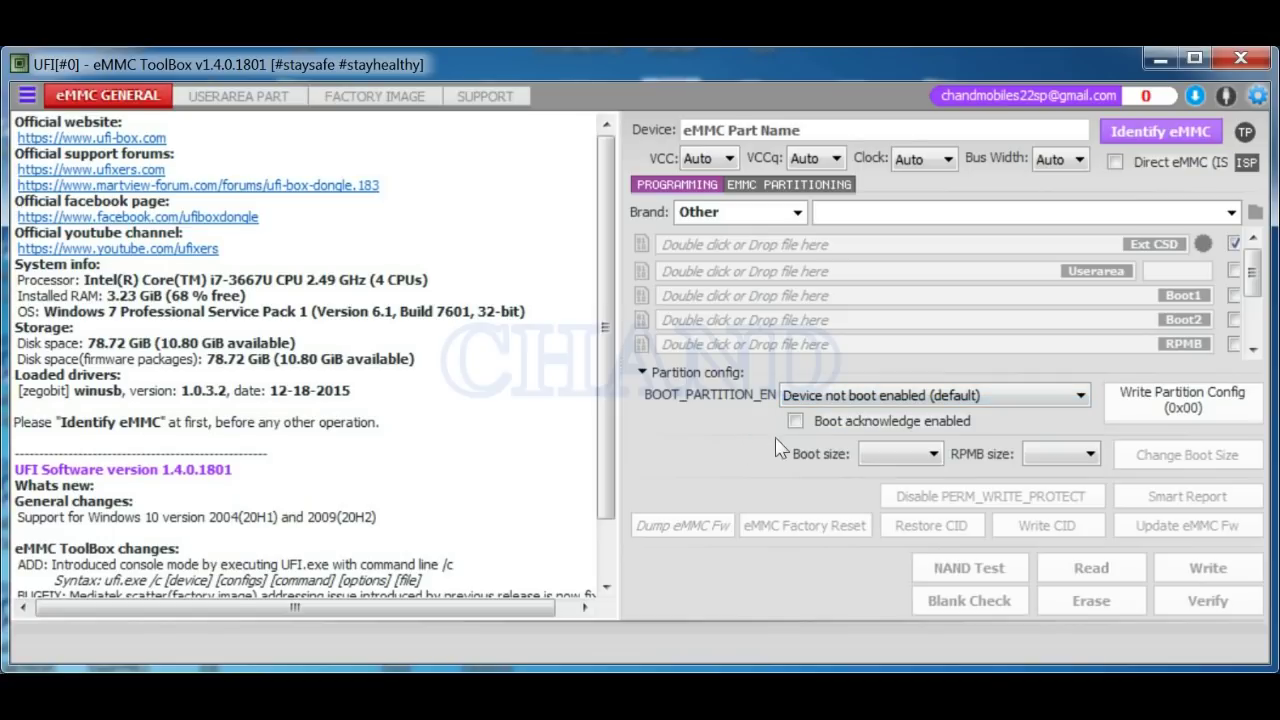
pyautogui.click(1189, 132)
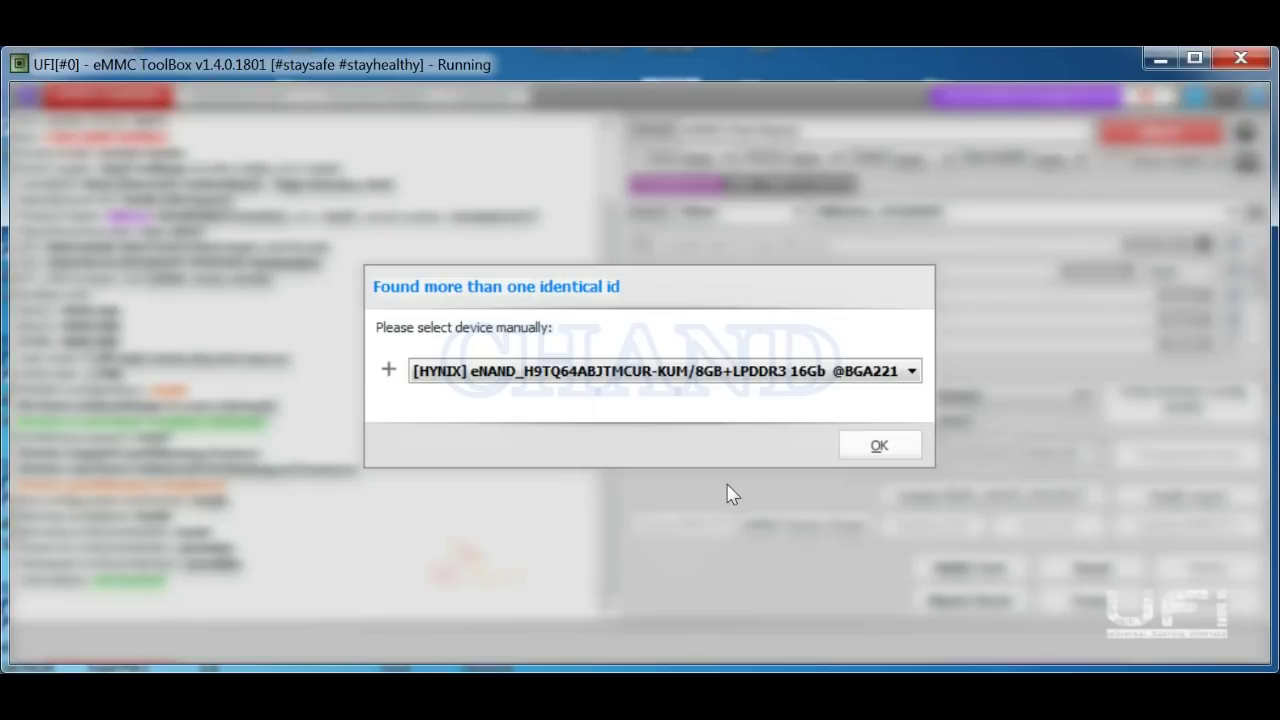
pyautogui.click(877, 445)
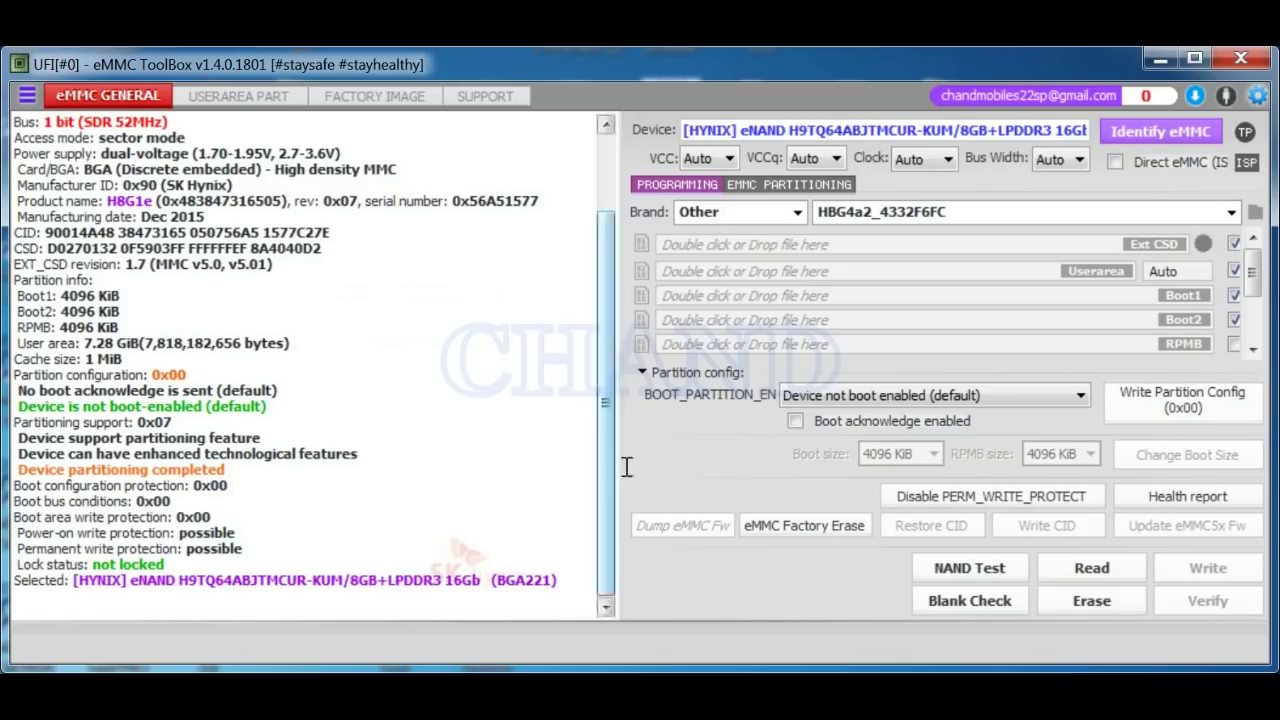
# Check the boot acknowledge status in the identification log and the options offered for BOOT_PARTITION_EN.
pyautogui.moveTo(603, 455); pyautogui.dragTo(600, 395)
pyautogui.scroll(-2, 600, 395)
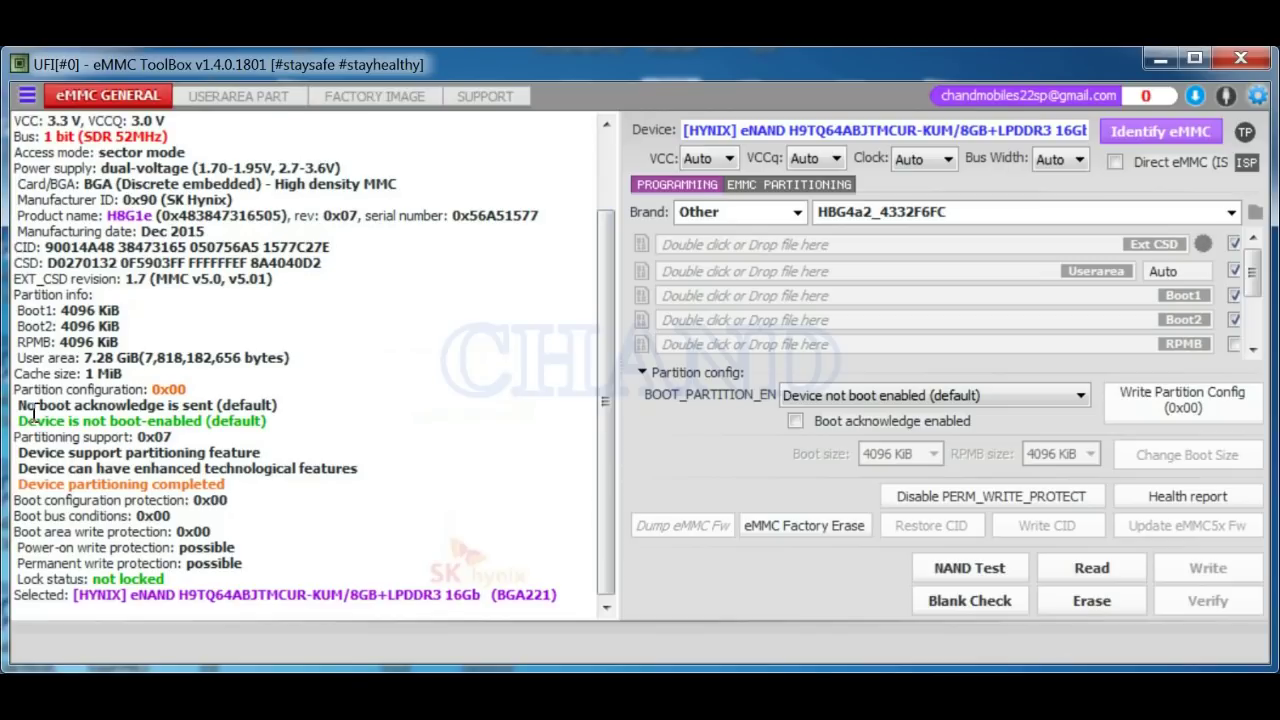
pyautogui.moveTo(19, 408); pyautogui.dragTo(288, 408)
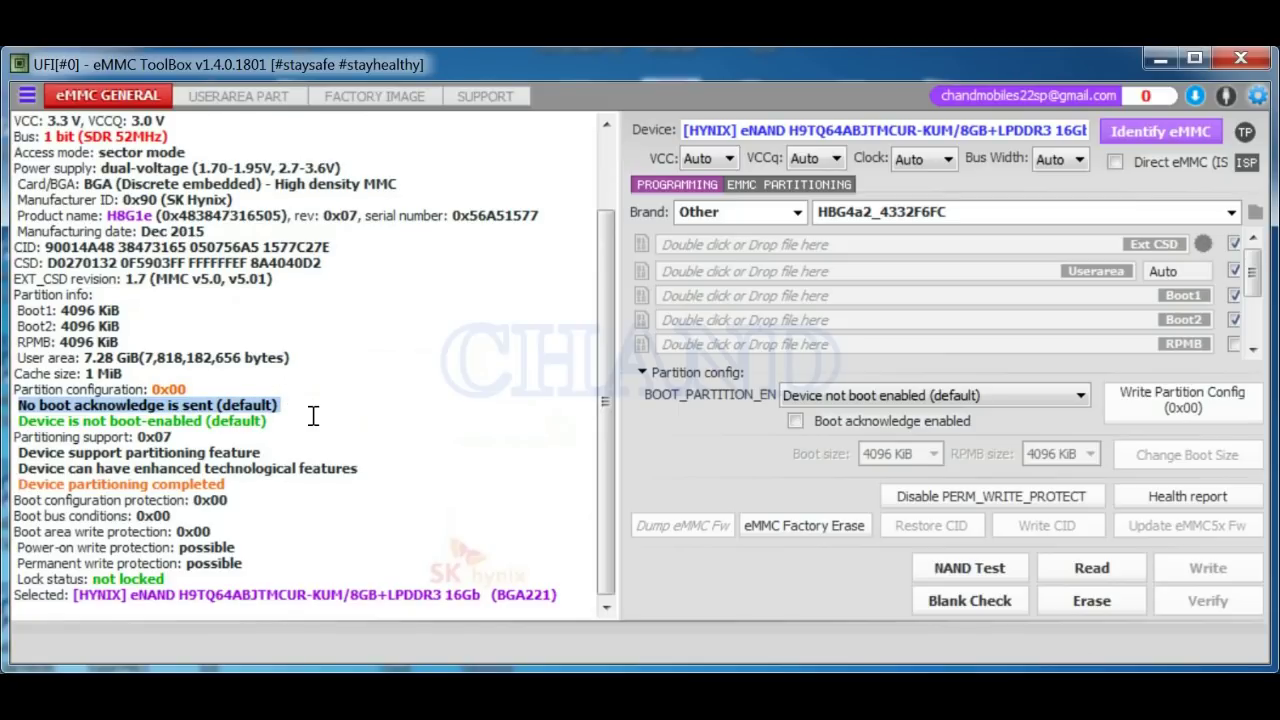
pyautogui.click(857, 397)
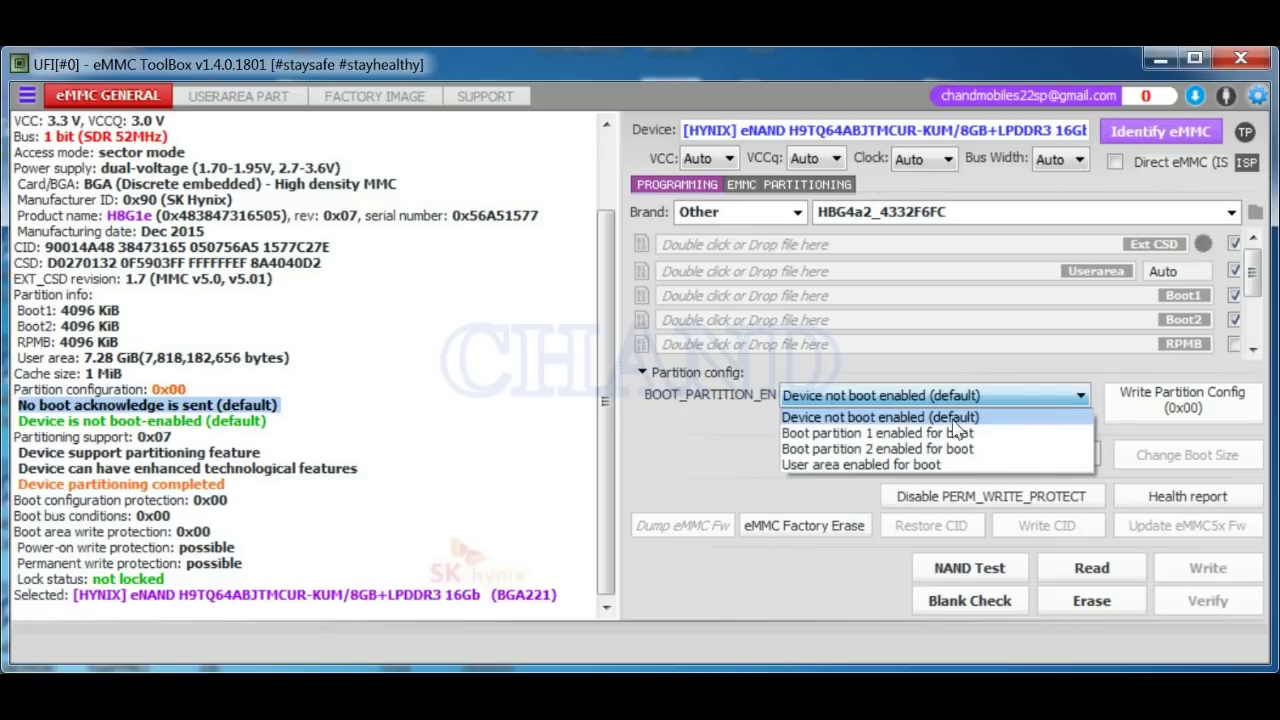
pyautogui.click(726, 444)
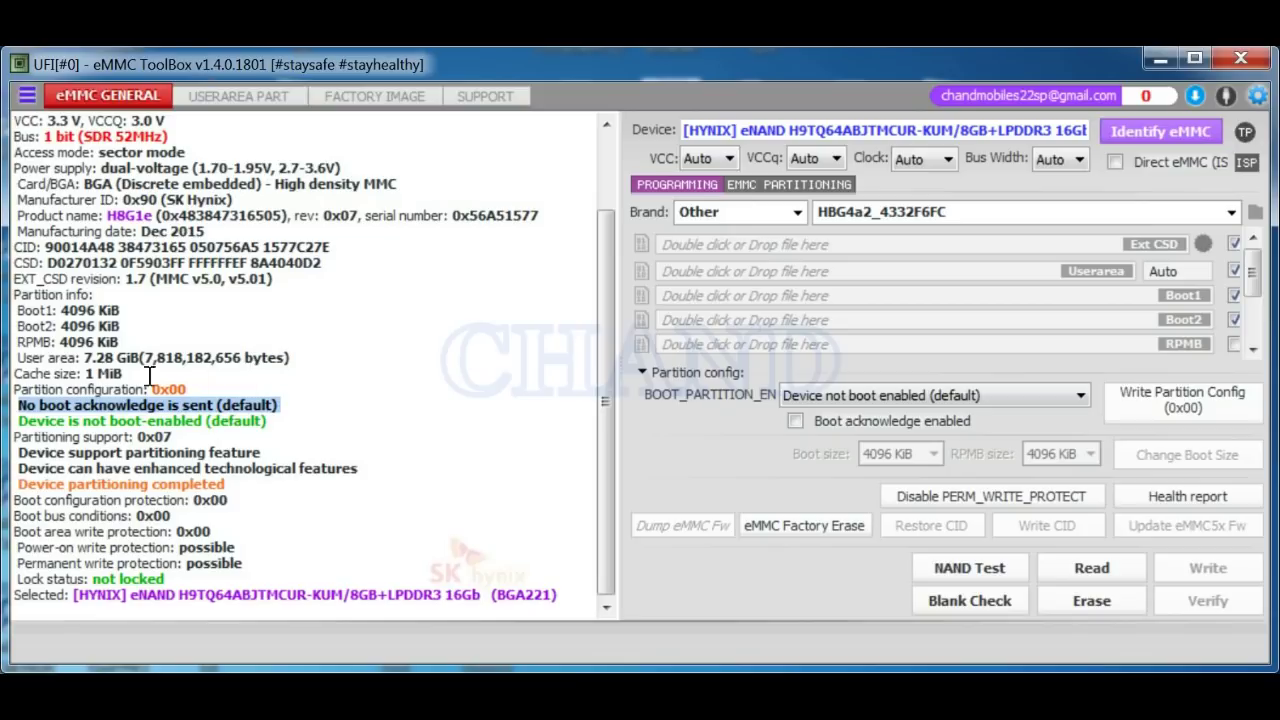
# Examine the partition configuration value and the boot-enable status in the log against the available boot partition options.
pyautogui.moveTo(38, 388)
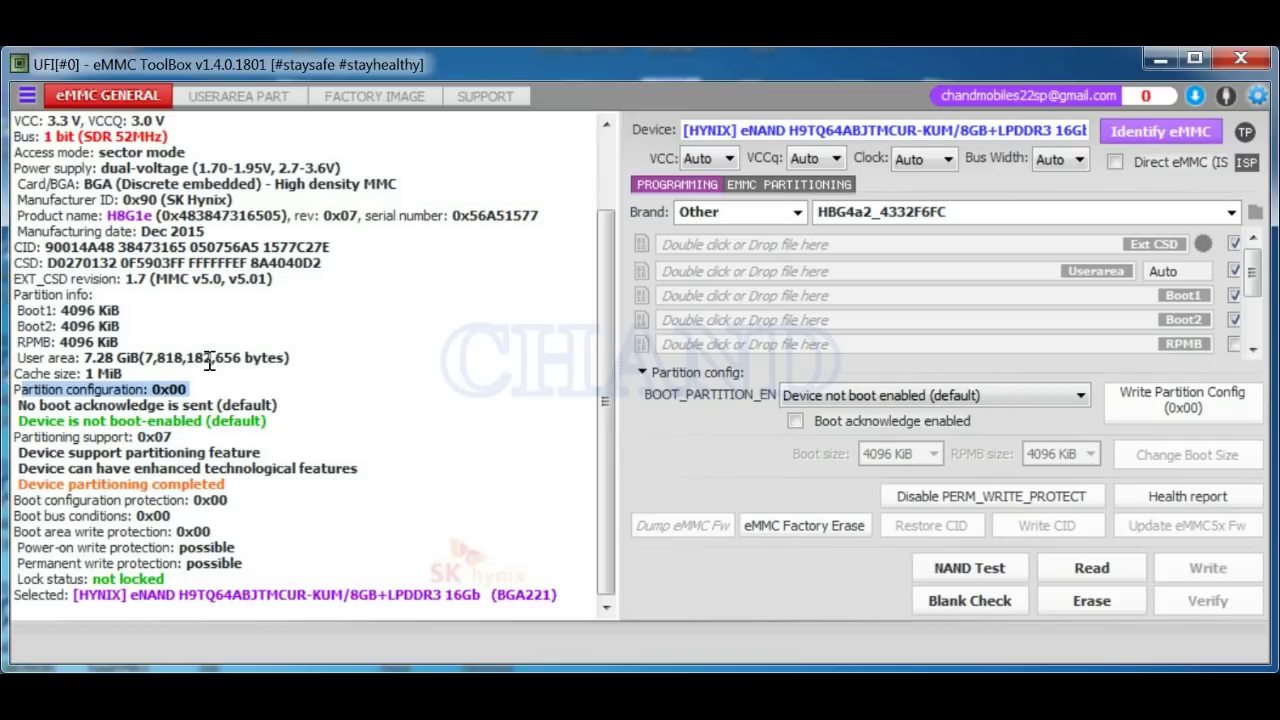
pyautogui.doubleClick(158, 390)
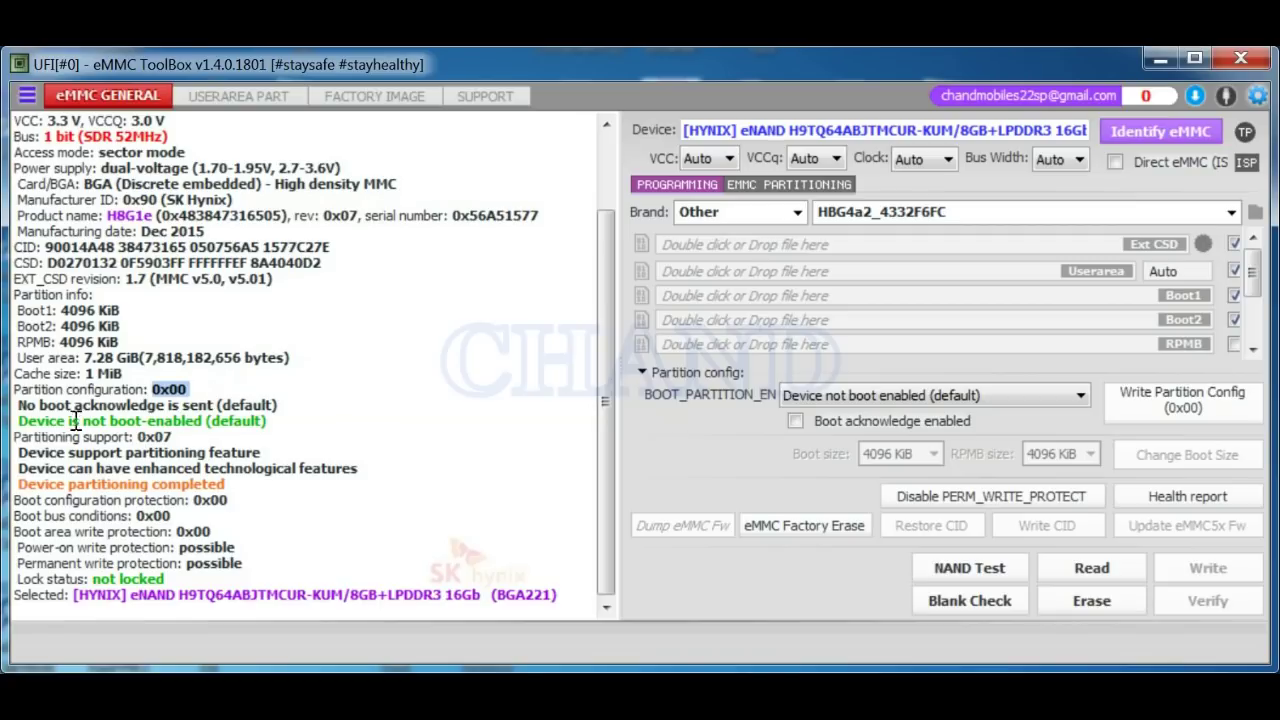
pyautogui.moveTo(22, 433)
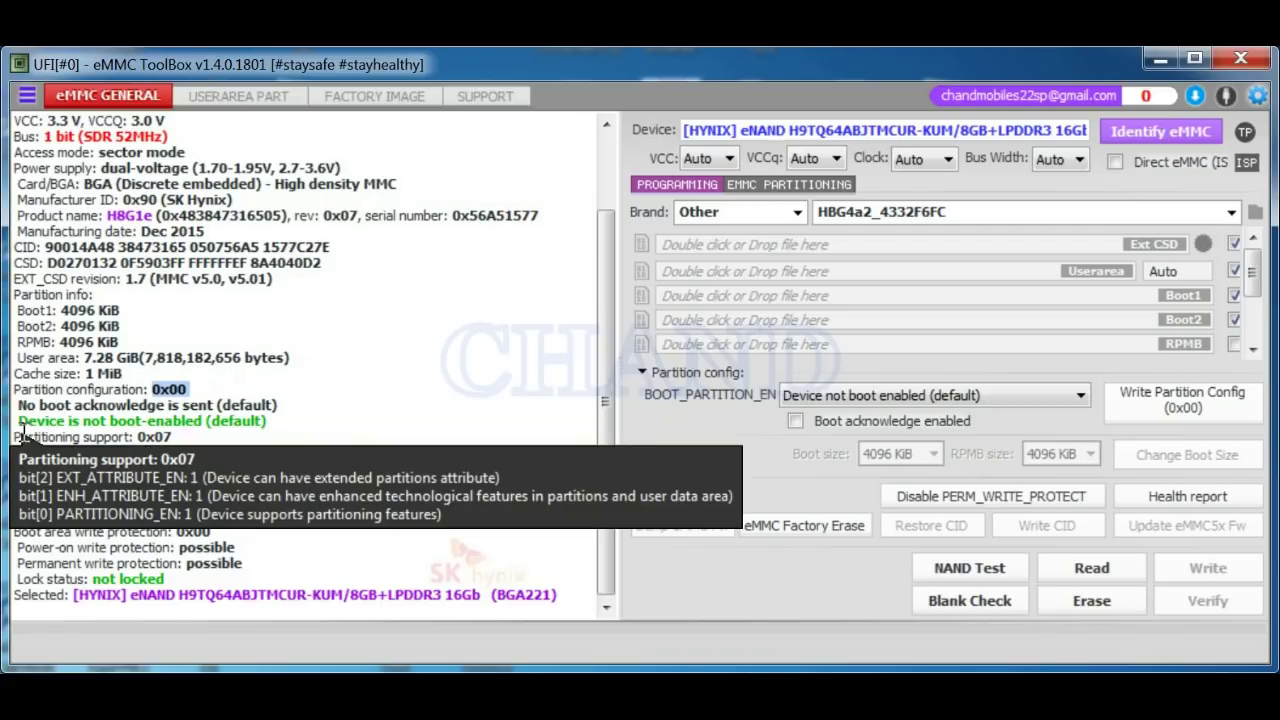
pyautogui.moveTo(23, 424); pyautogui.dragTo(298, 418)
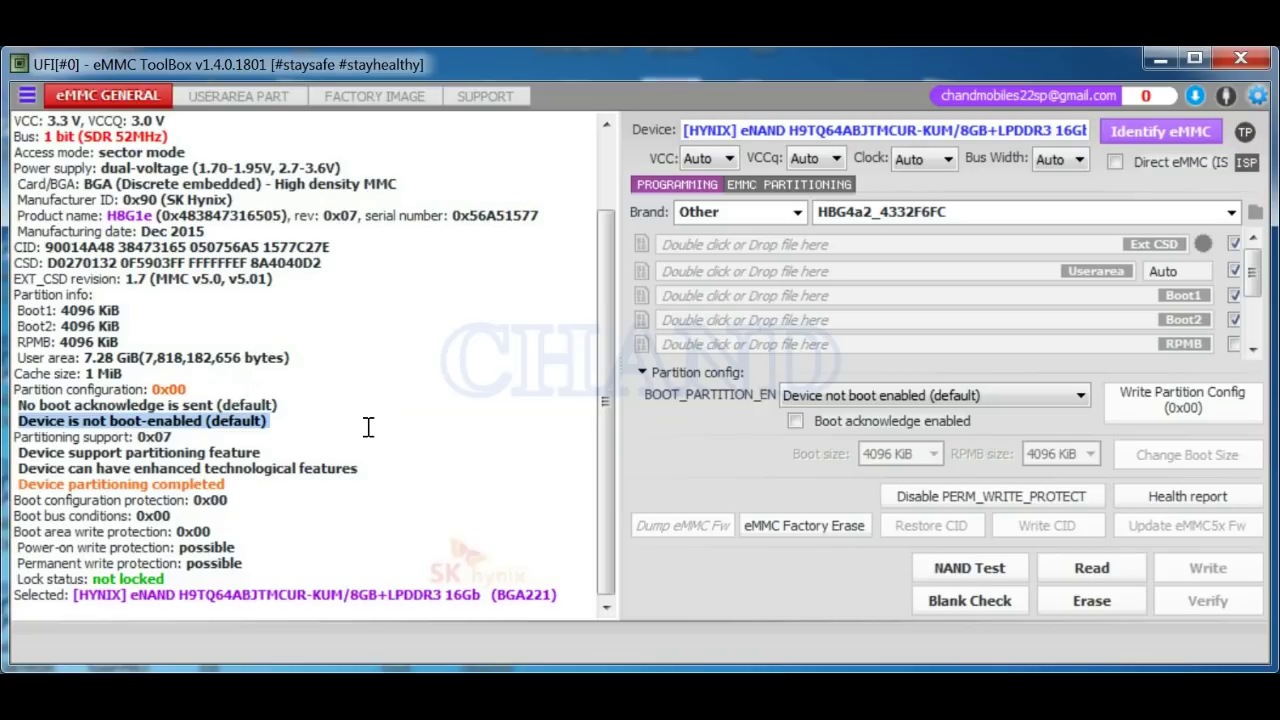
pyautogui.moveTo(300, 421); pyautogui.dragTo(330, 600)
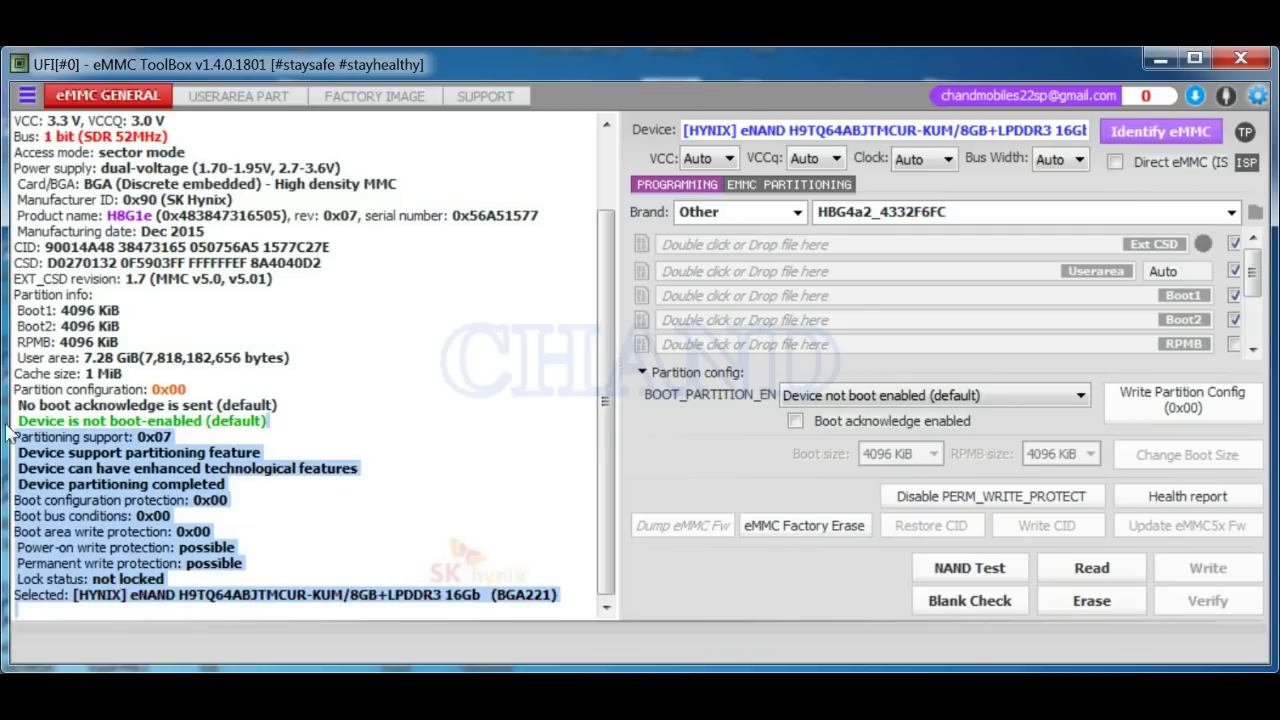
pyautogui.click(428, 428)
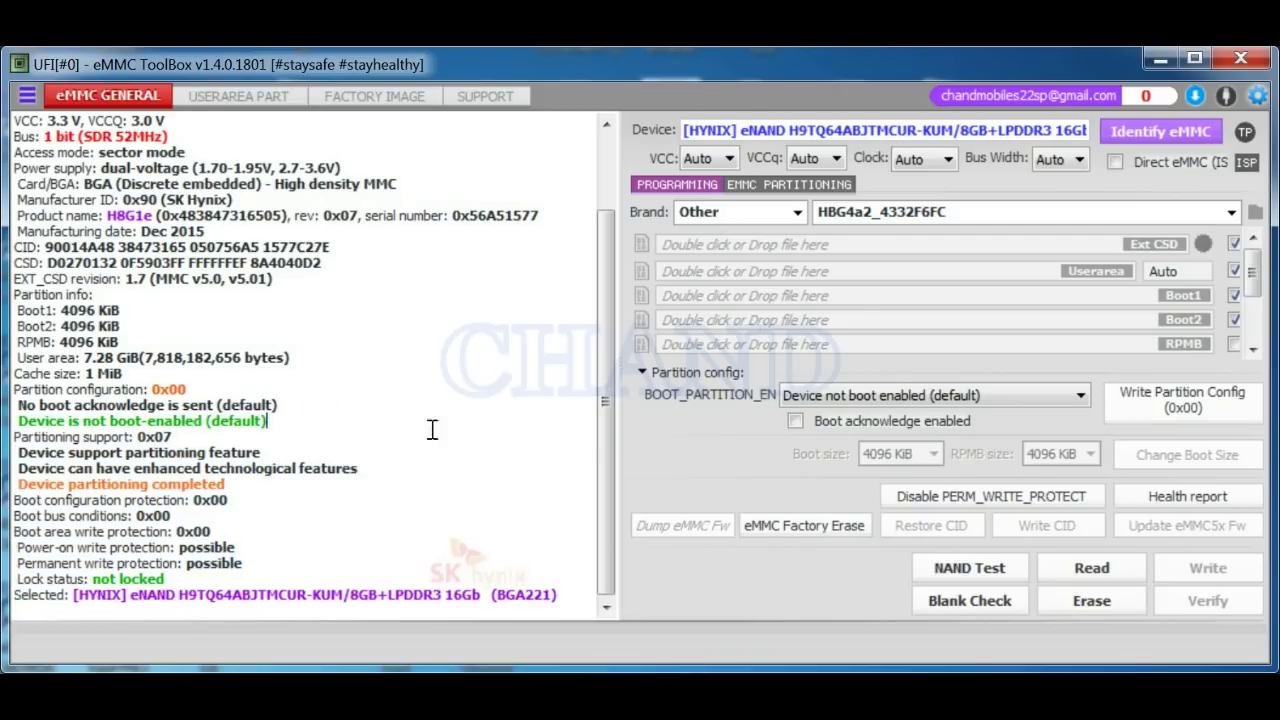
pyautogui.click(864, 397)
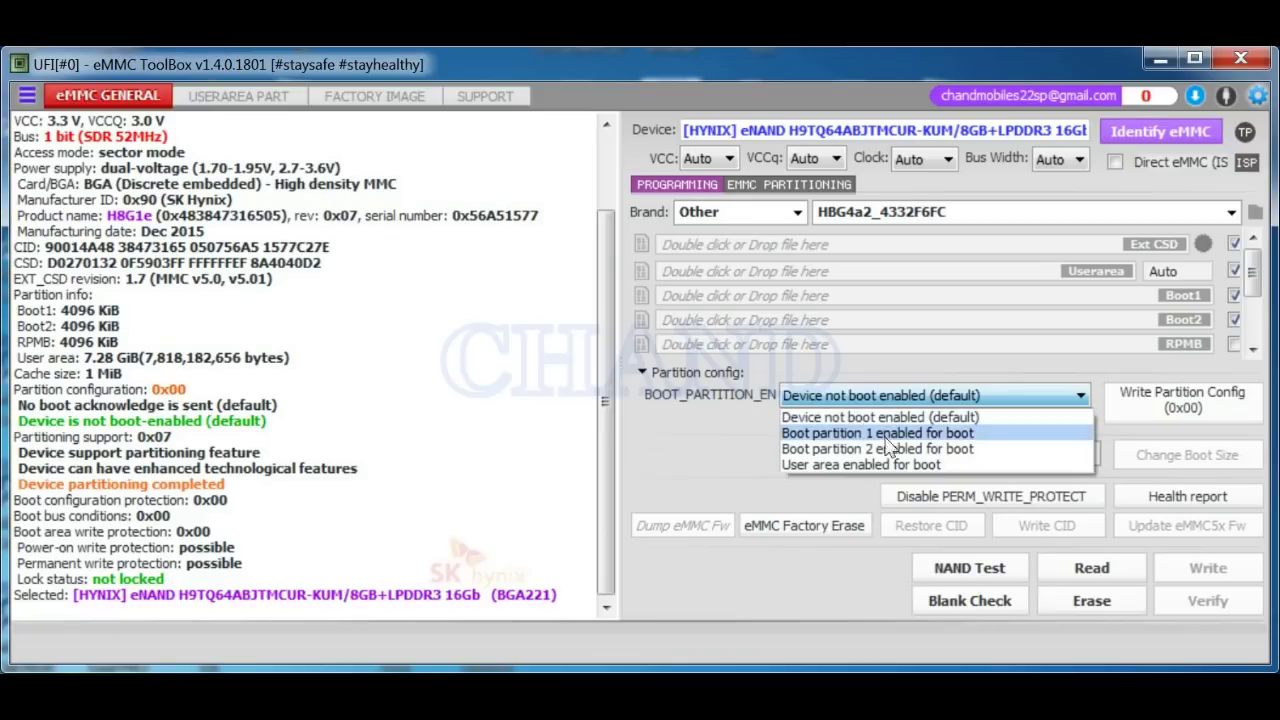
pyautogui.click(531, 428)
pyautogui.moveTo(150, 383)
pyautogui.moveTo(150, 388); pyautogui.dragTo(208, 388)
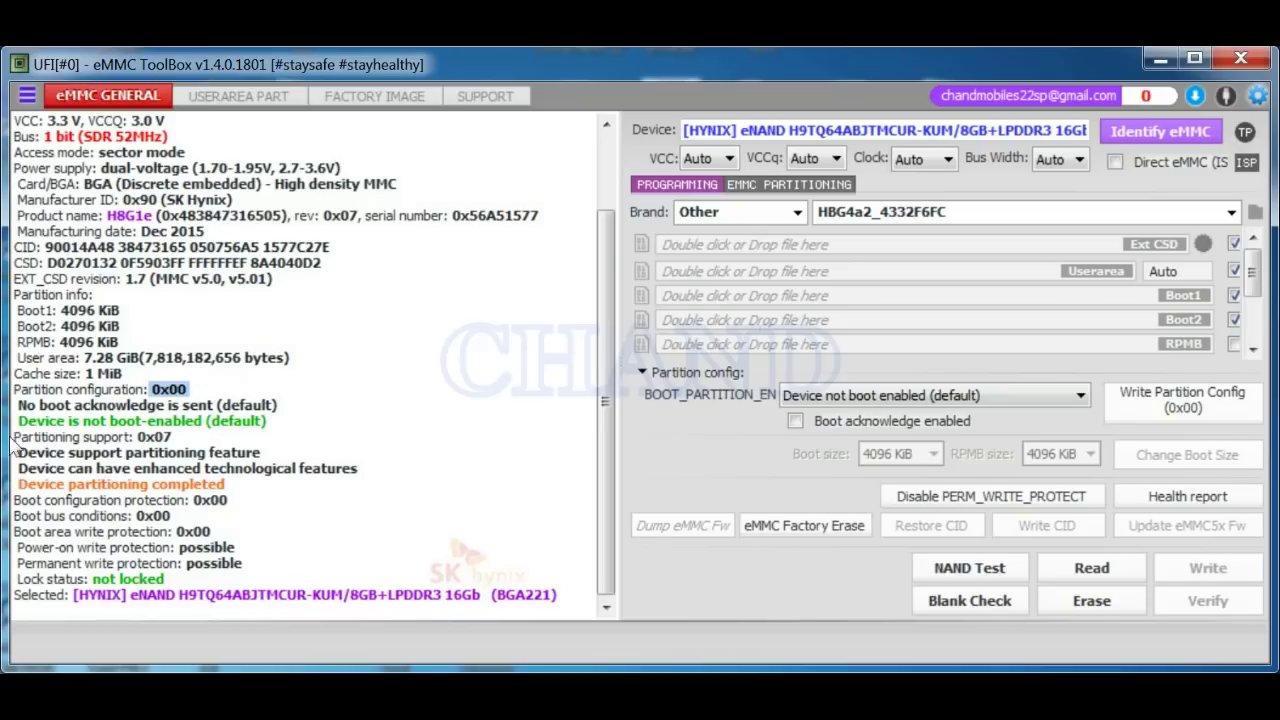
pyautogui.moveTo(17, 428); pyautogui.dragTo(128, 432)
pyautogui.moveTo(20, 424)
pyautogui.mouseDown()
pyautogui.moveTo(128, 405)
pyautogui.moveTo(176, 436)
pyautogui.moveTo(285, 416)
pyautogui.mouseUp()
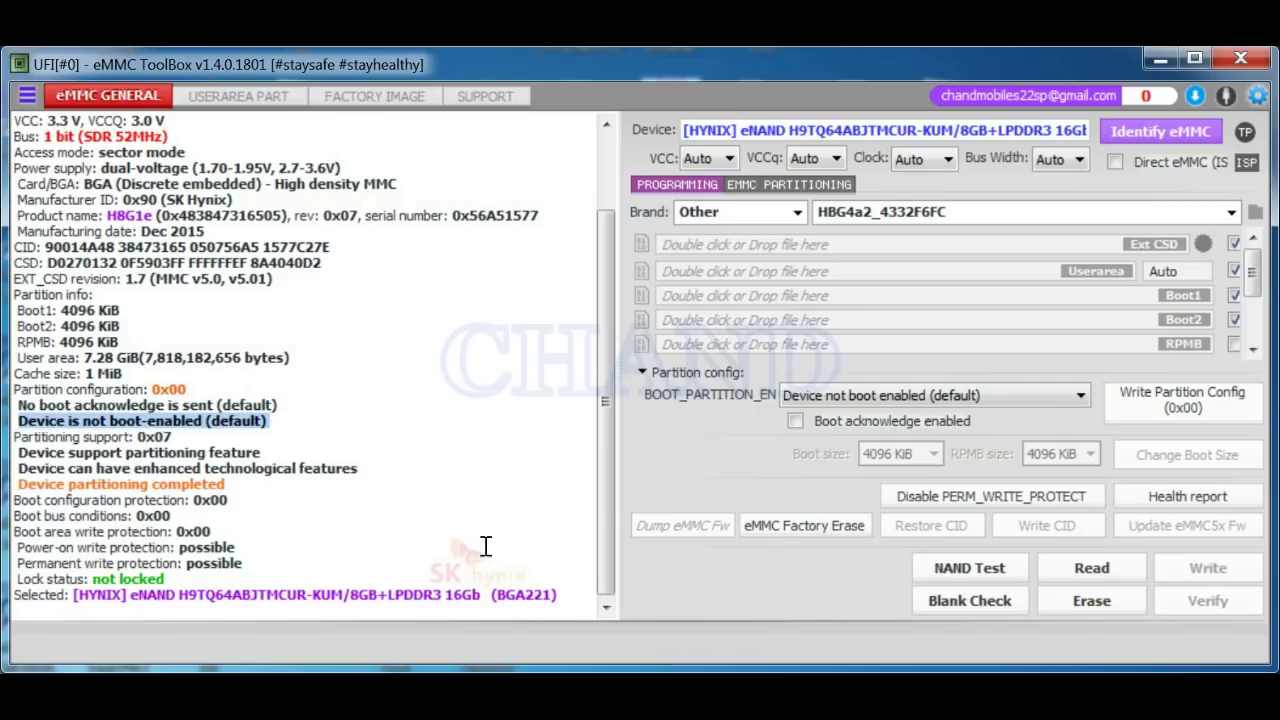
pyautogui.click(864, 396)
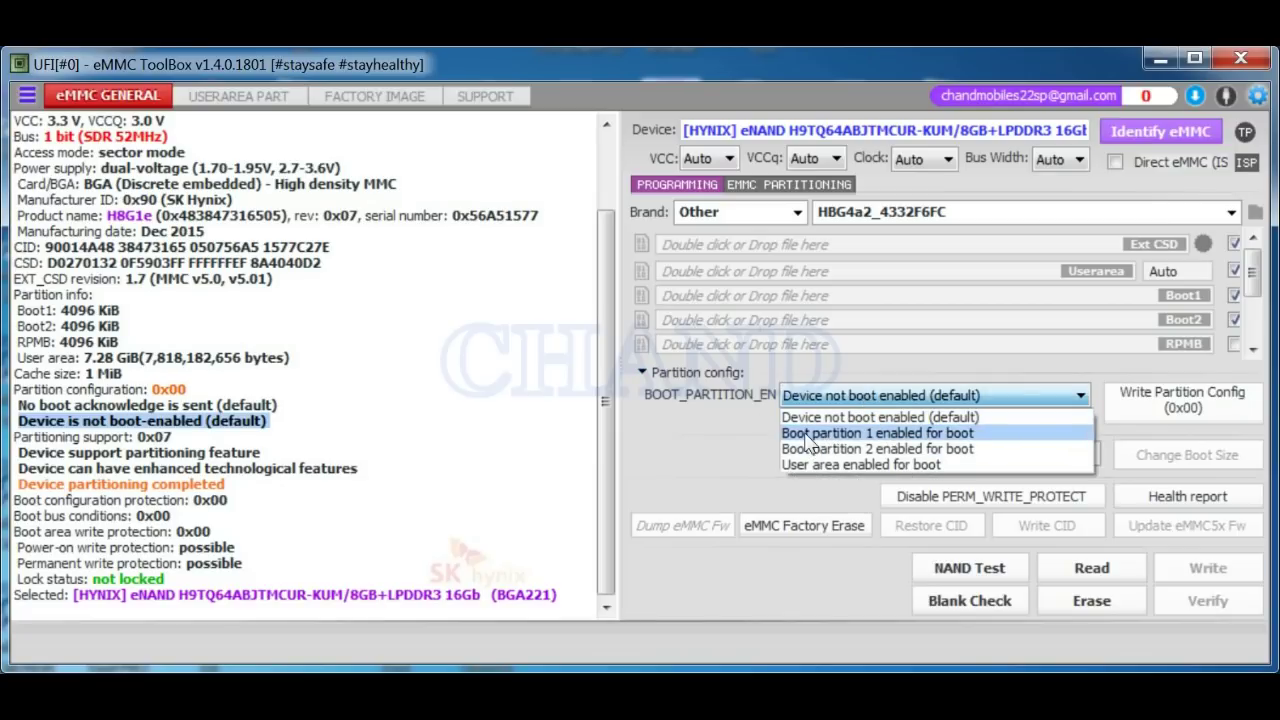
pyautogui.click(820, 435)
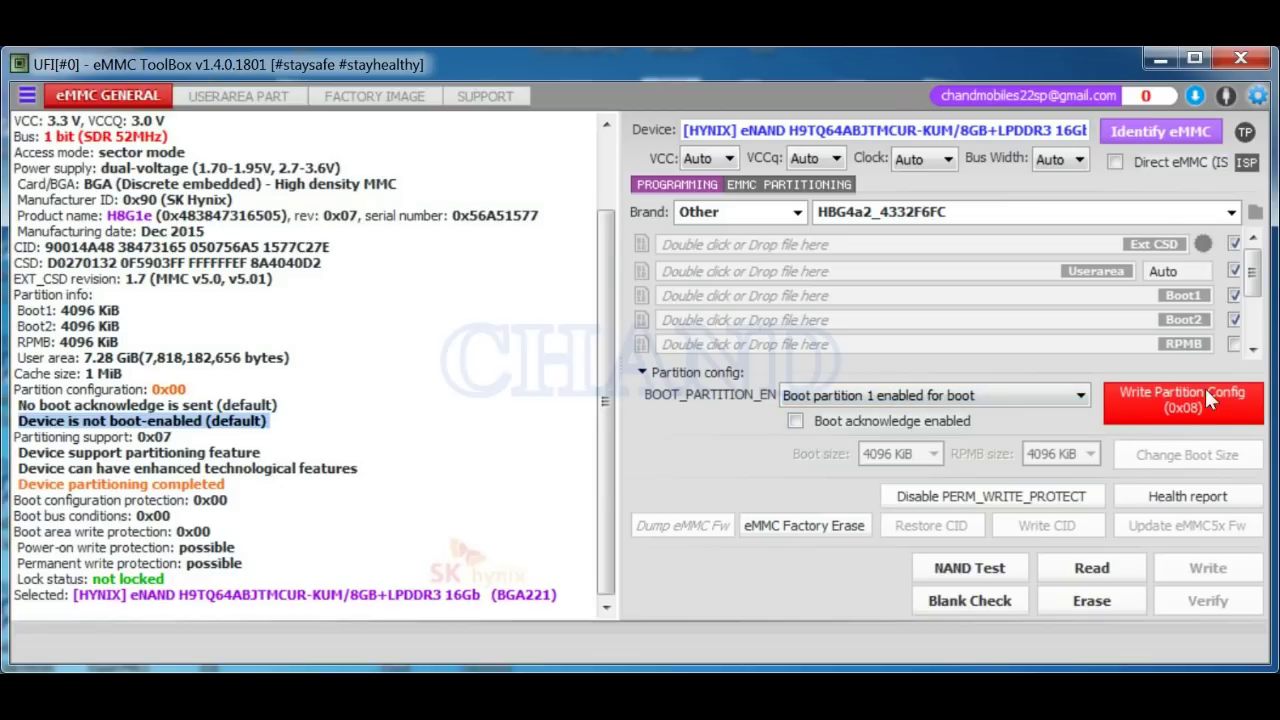
pyautogui.click(1000, 396)
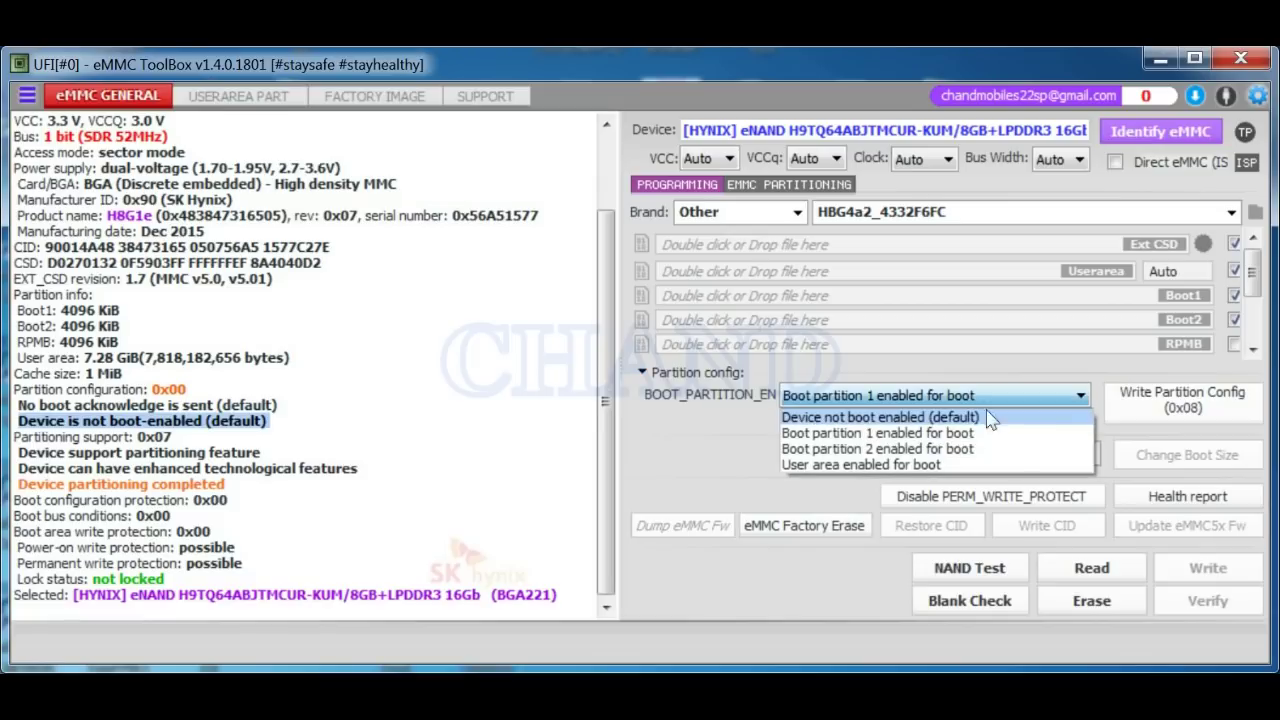
pyautogui.click(890, 414)
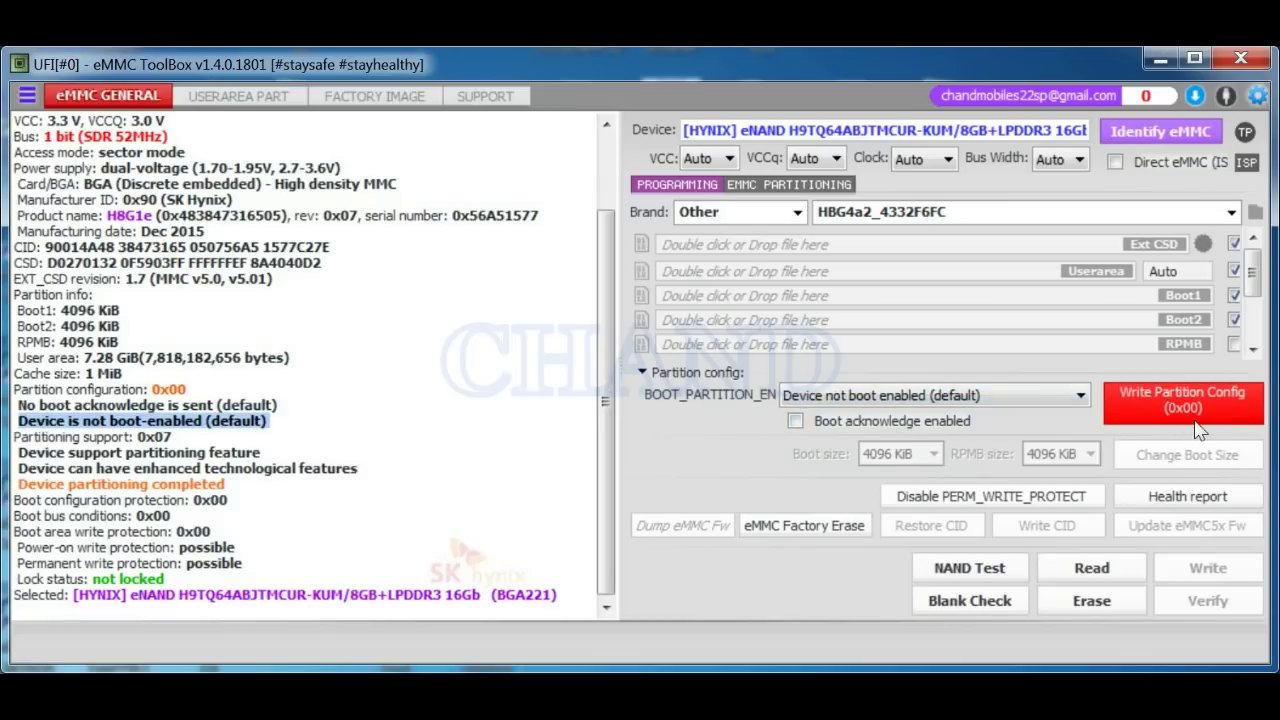
# Set BOOT_PARTITION_EN to "Boot partition 1 enabled for boot" with boot acknowledge enabled, and write partition config 0x48 to the chip.
pyautogui.click(866, 402)
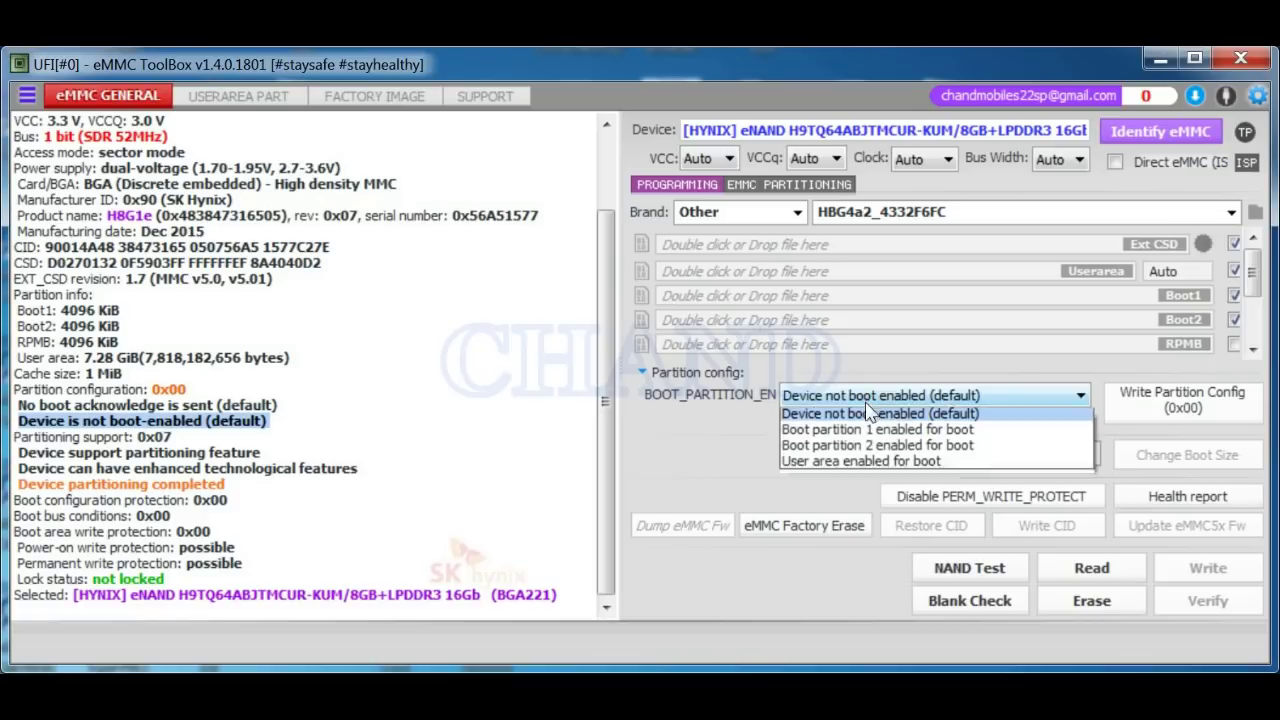
pyautogui.click(817, 435)
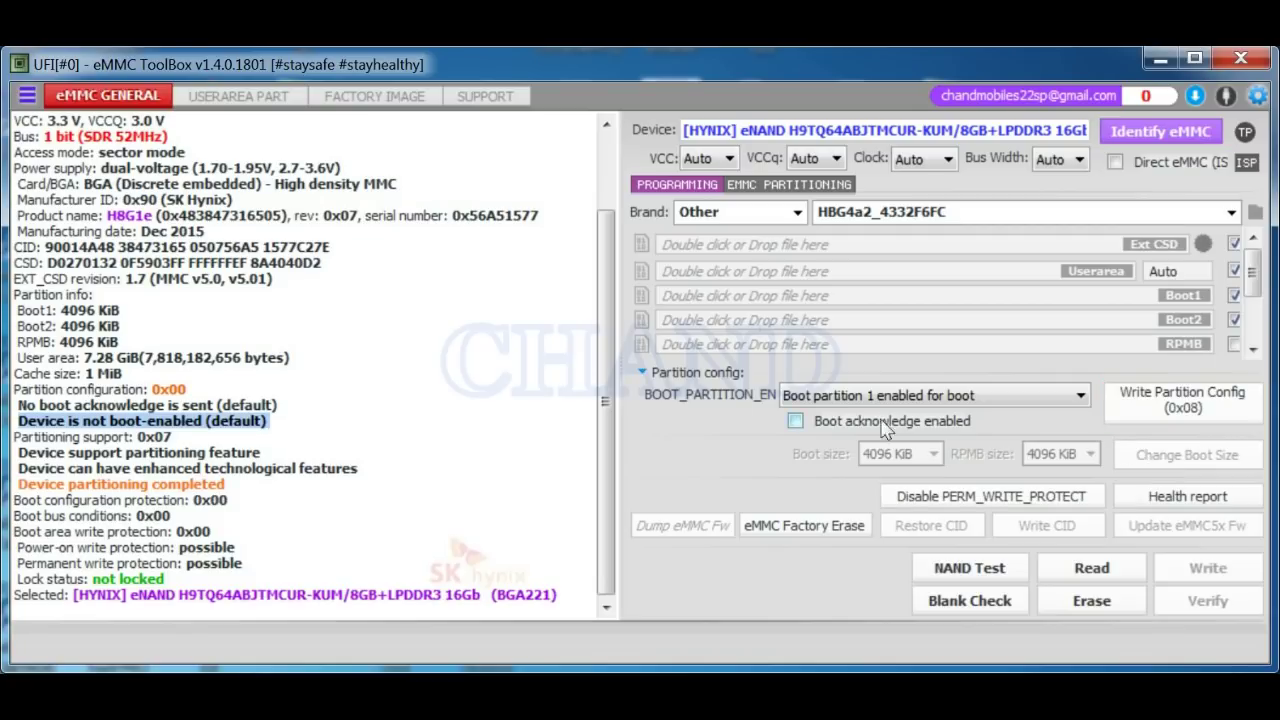
pyautogui.click(797, 422)
pyautogui.click(278, 405)
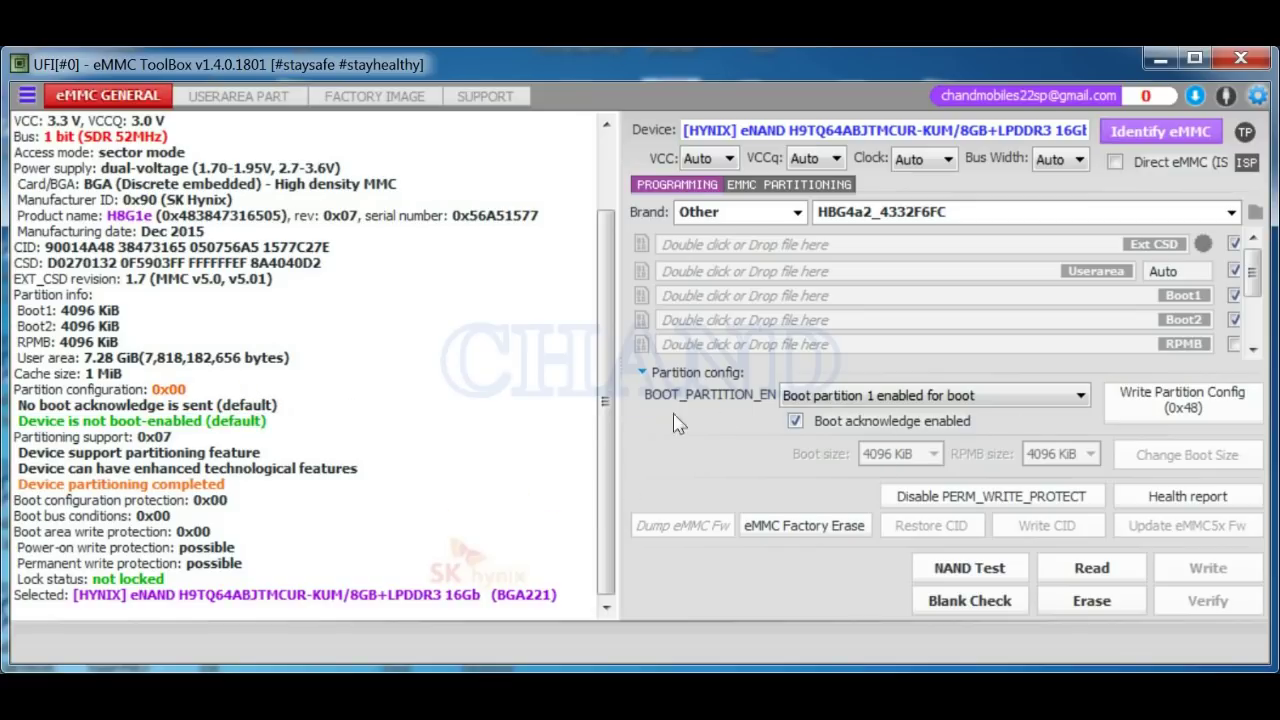
pyautogui.moveTo(22, 423); pyautogui.dragTo(276, 421)
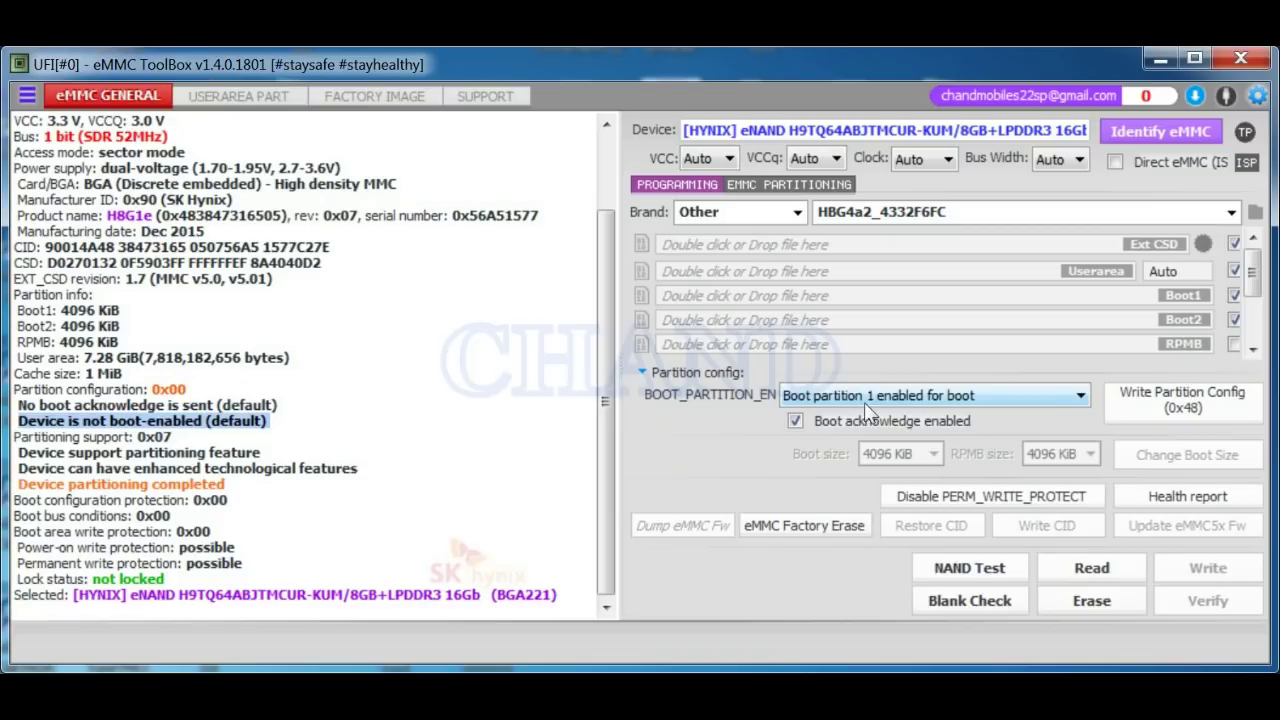
pyautogui.click(1205, 419)
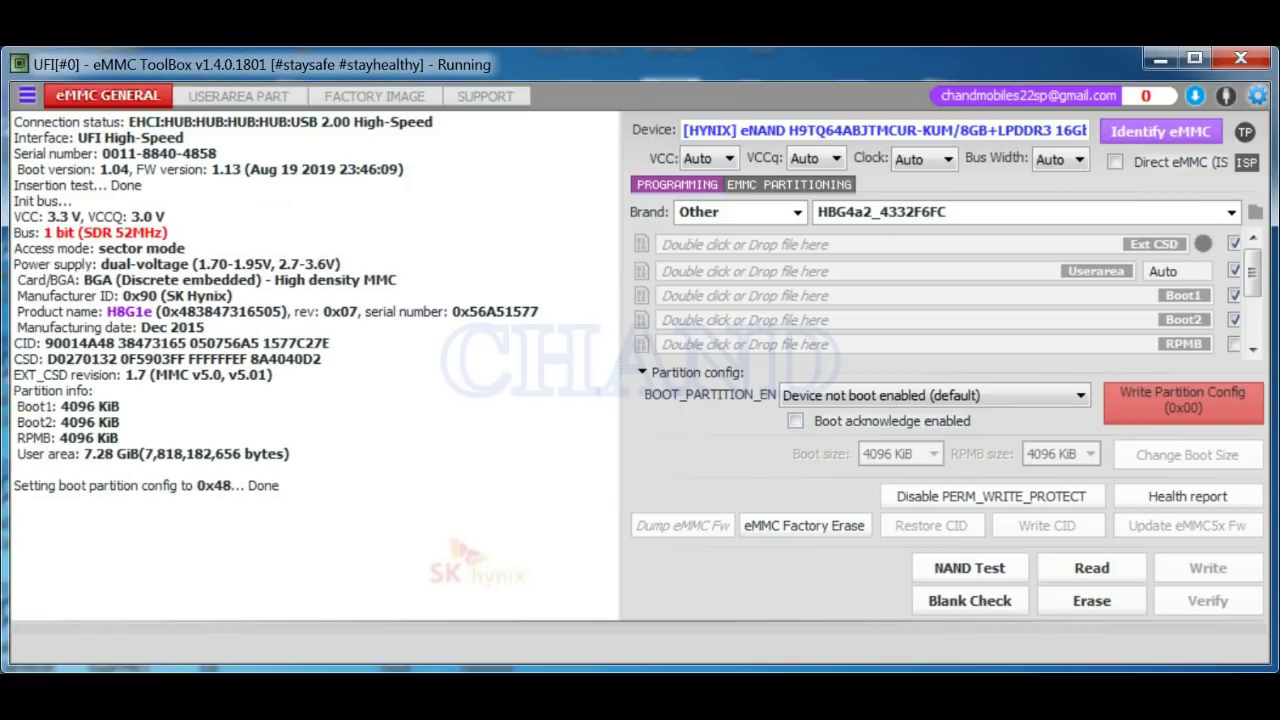
# Review the write result in the log, identify the eMMC again and check its partition configuration value.
pyautogui.moveTo(14, 487); pyautogui.dragTo(307, 489)
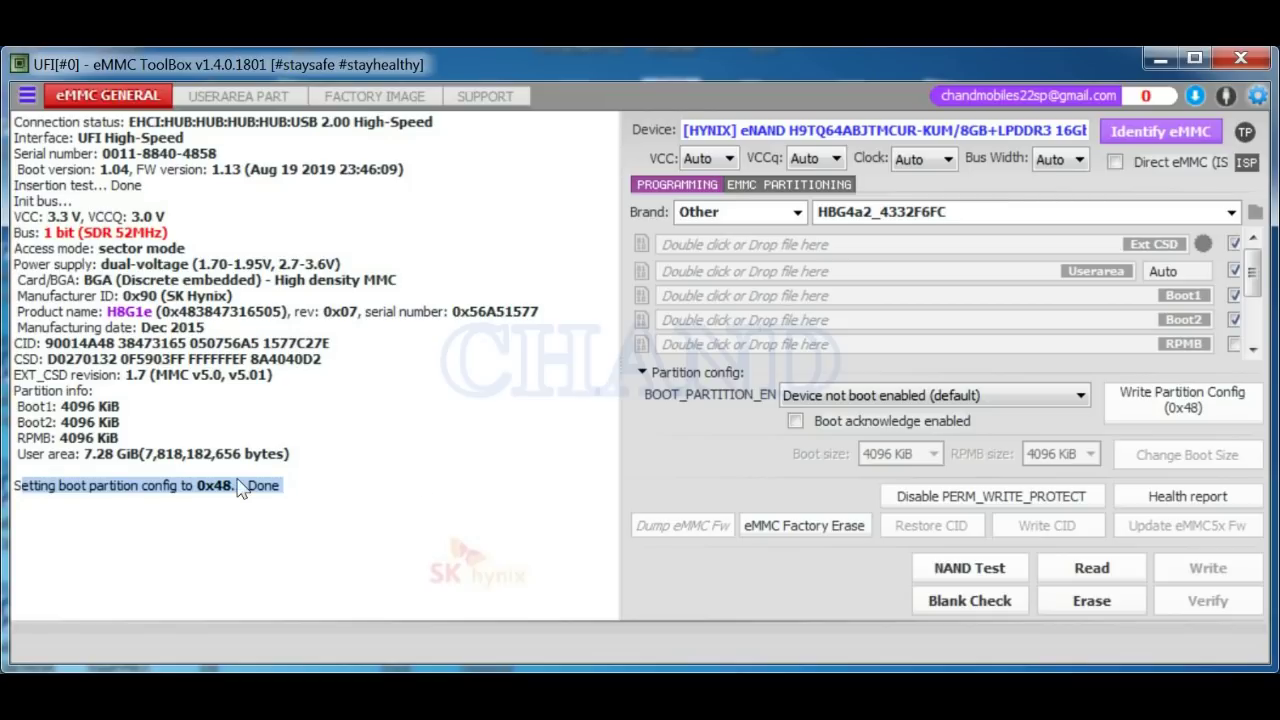
pyautogui.click(480, 469)
pyautogui.click(1166, 127)
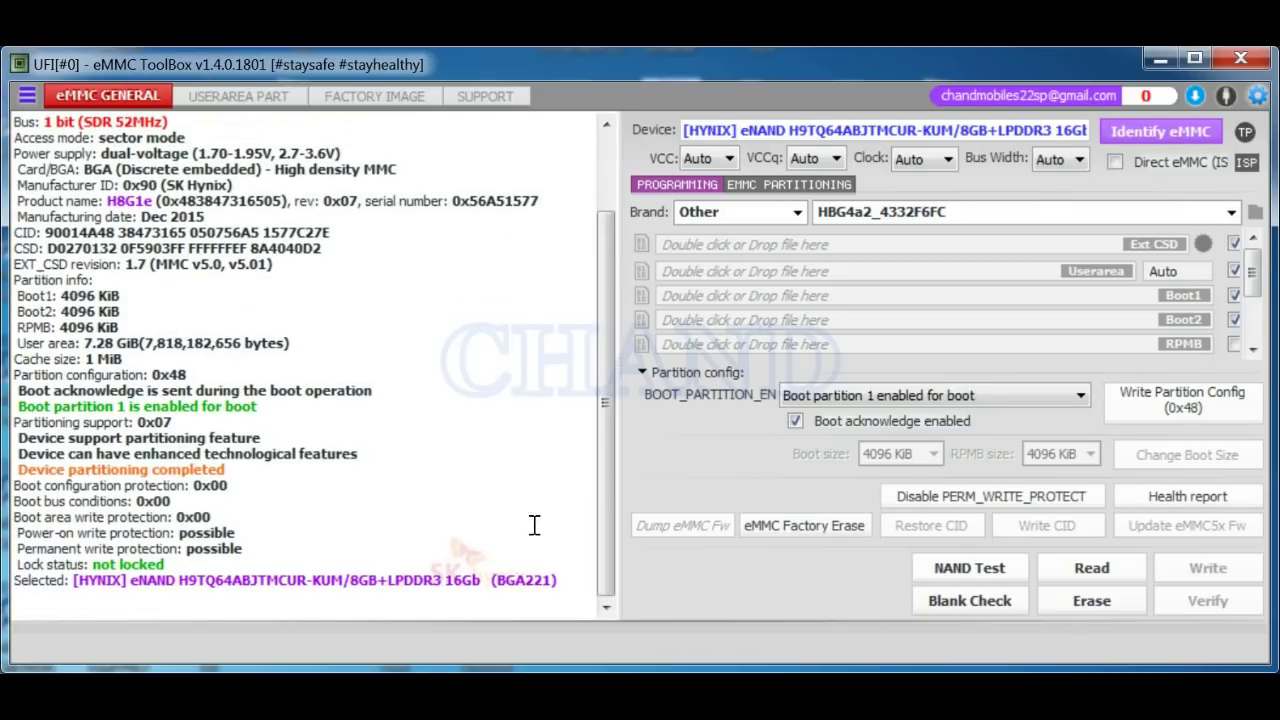
pyautogui.moveTo(15, 362)
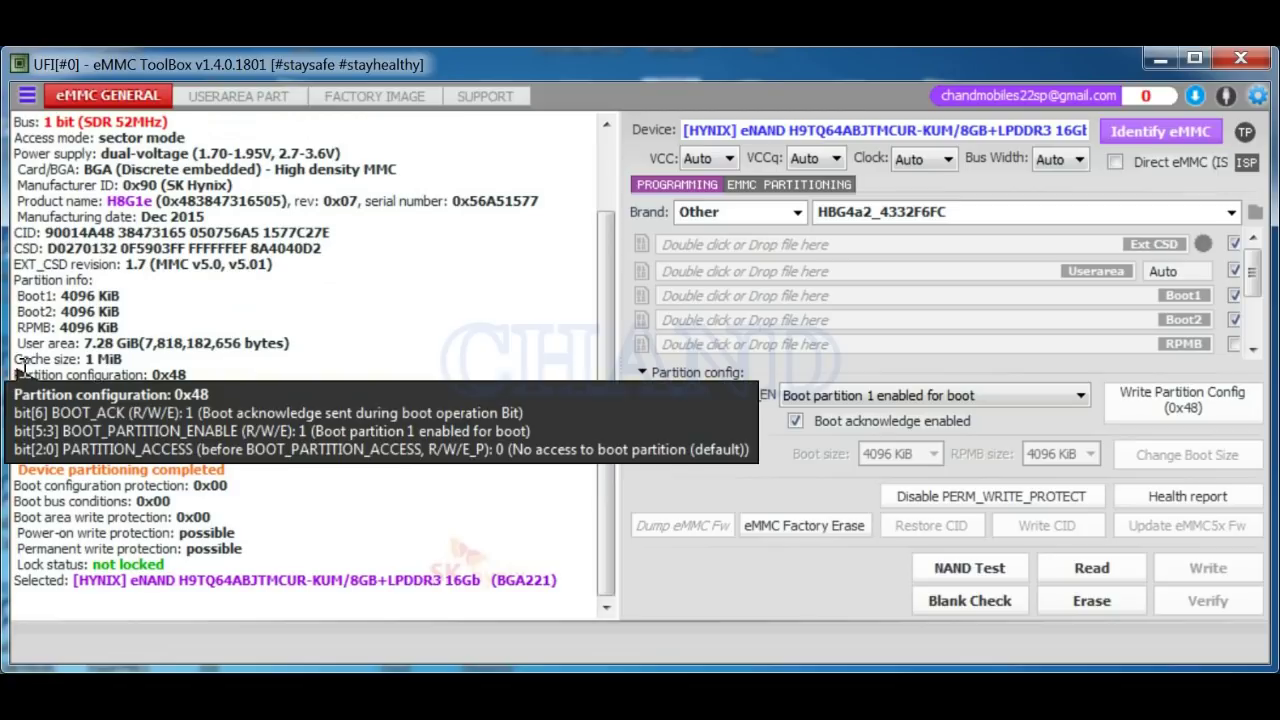
pyautogui.moveTo(15, 375); pyautogui.dragTo(222, 372)
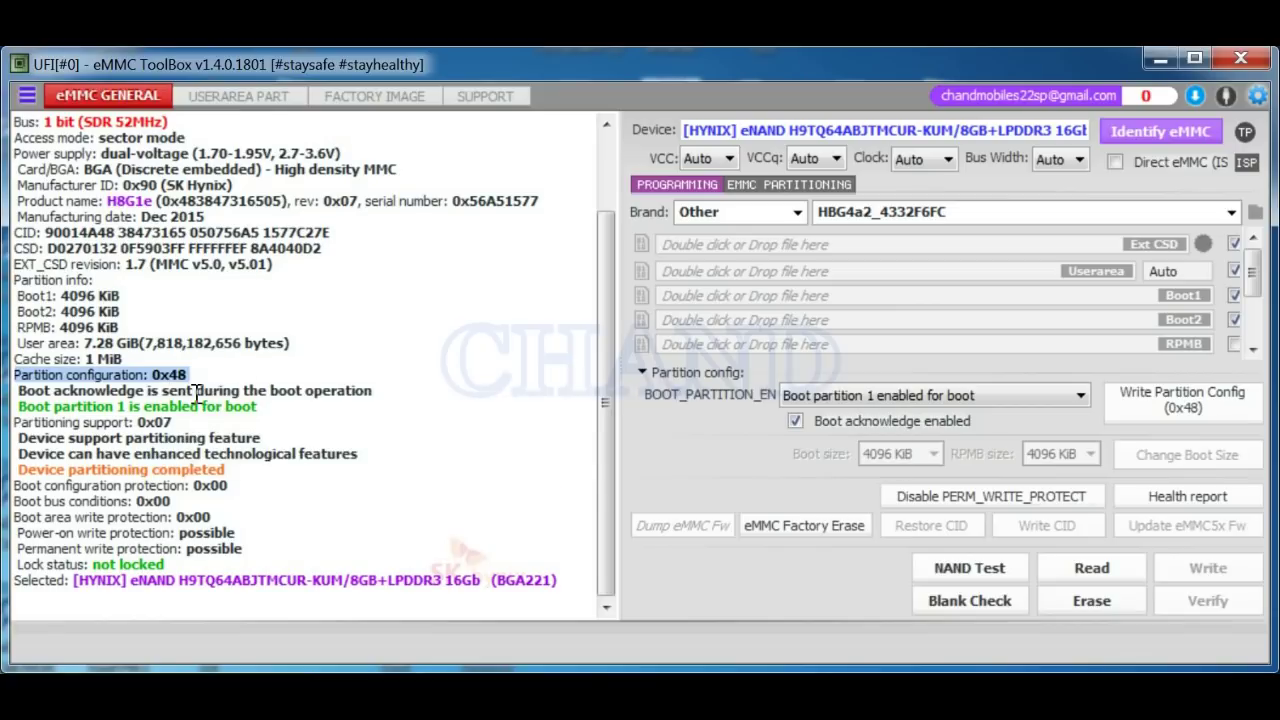
# Check the boot-enable status line below the partition configuration in the identification log.
pyautogui.moveTo(18, 406); pyautogui.dragTo(296, 407)
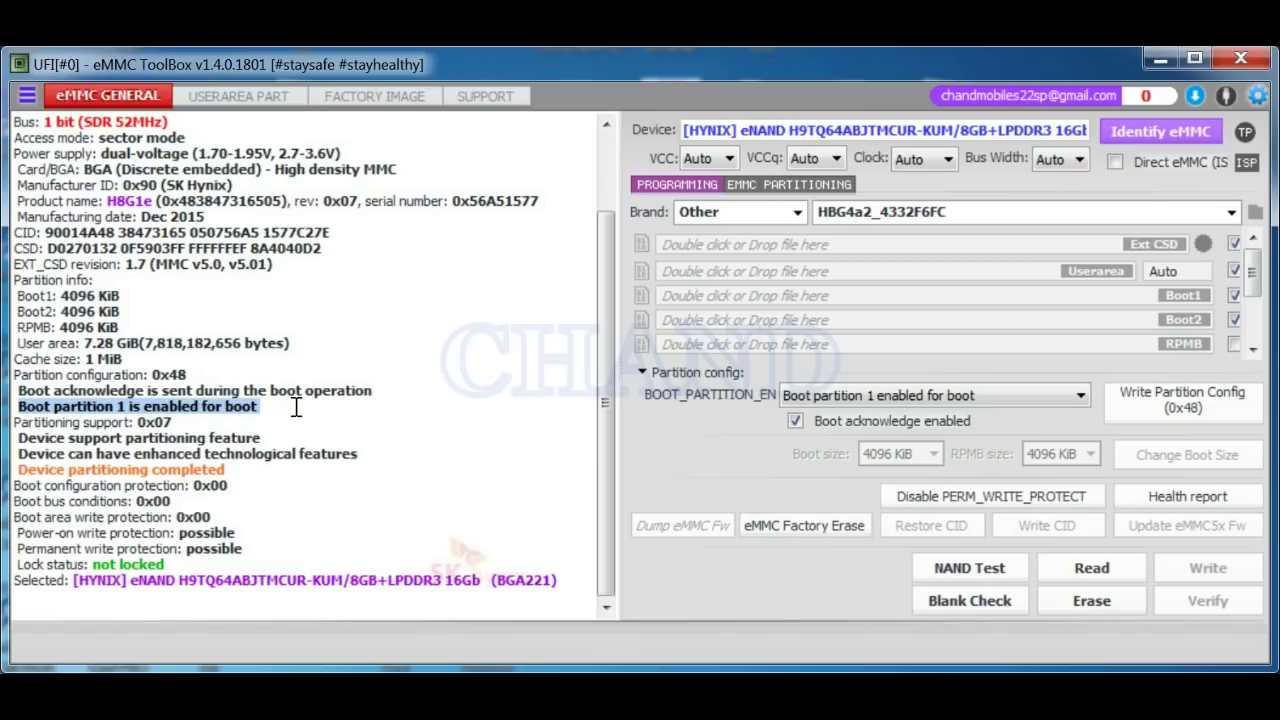
pyautogui.click(296, 407)
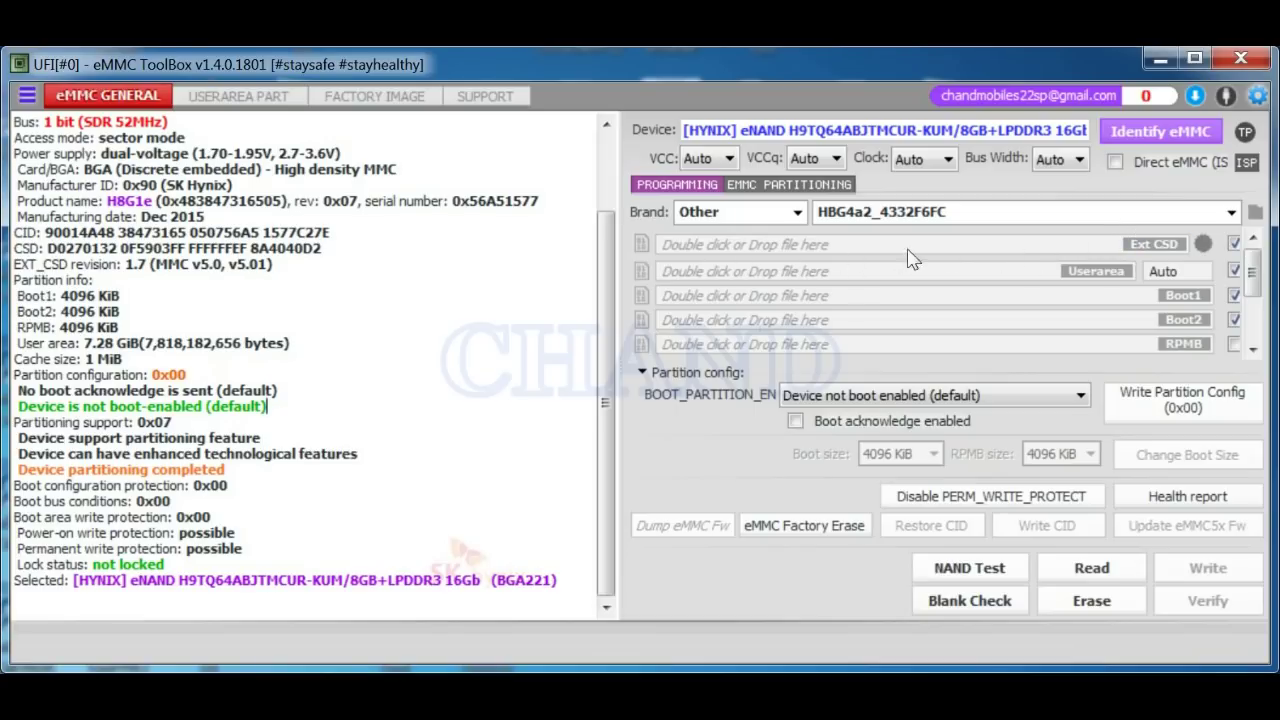
# Write the predefined MediaTek(generic) EXT_CSD configuration to the chip and check the write result in the log.
pyautogui.click(1204, 246)
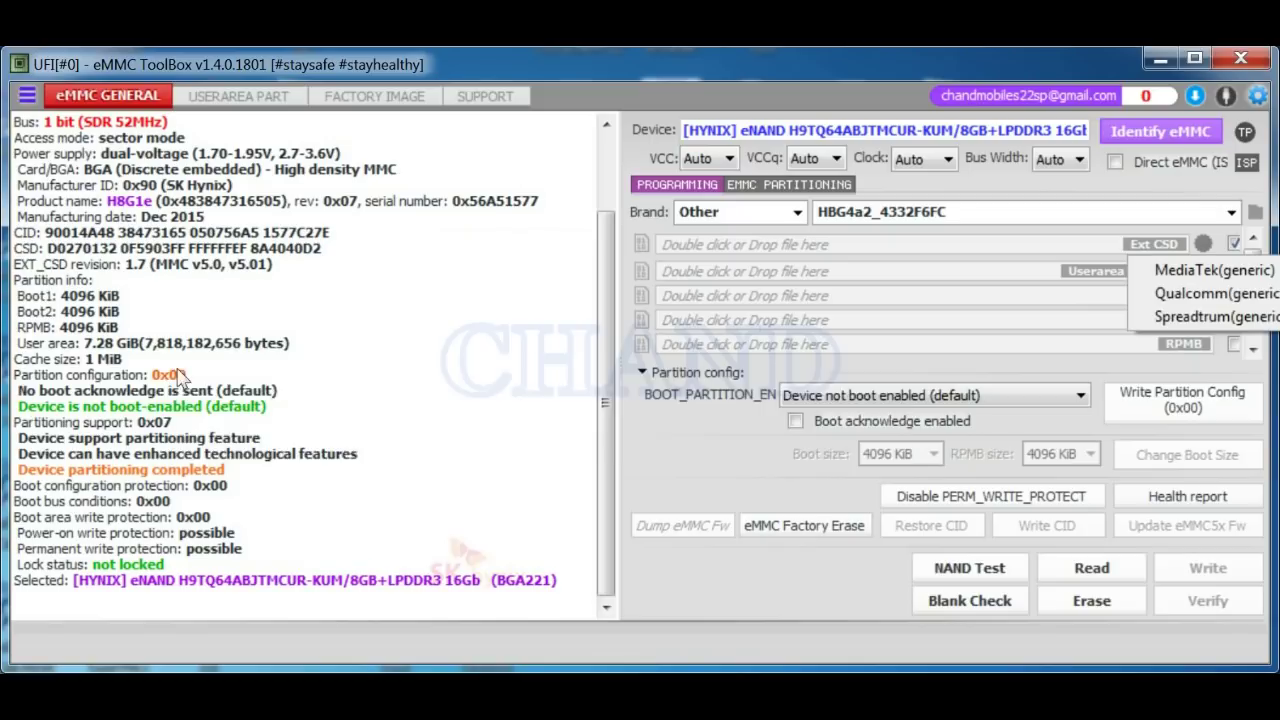
pyautogui.moveTo(167, 375)
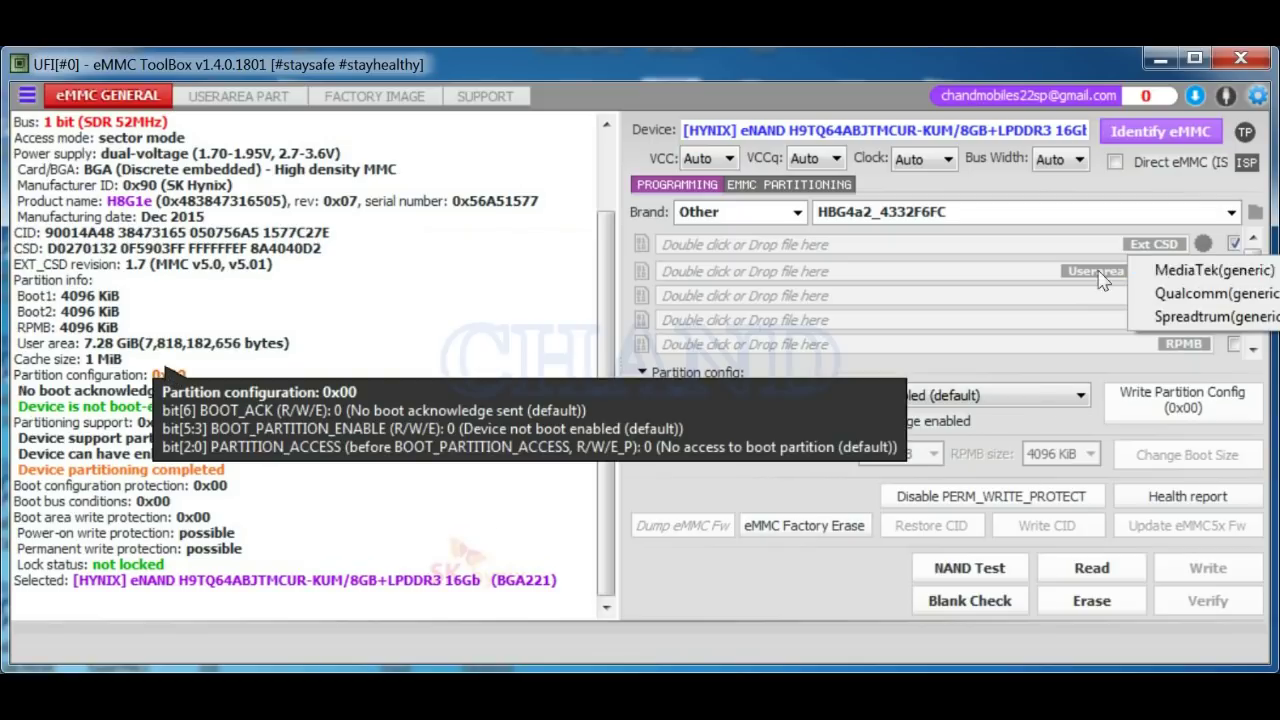
pyautogui.click(1182, 272)
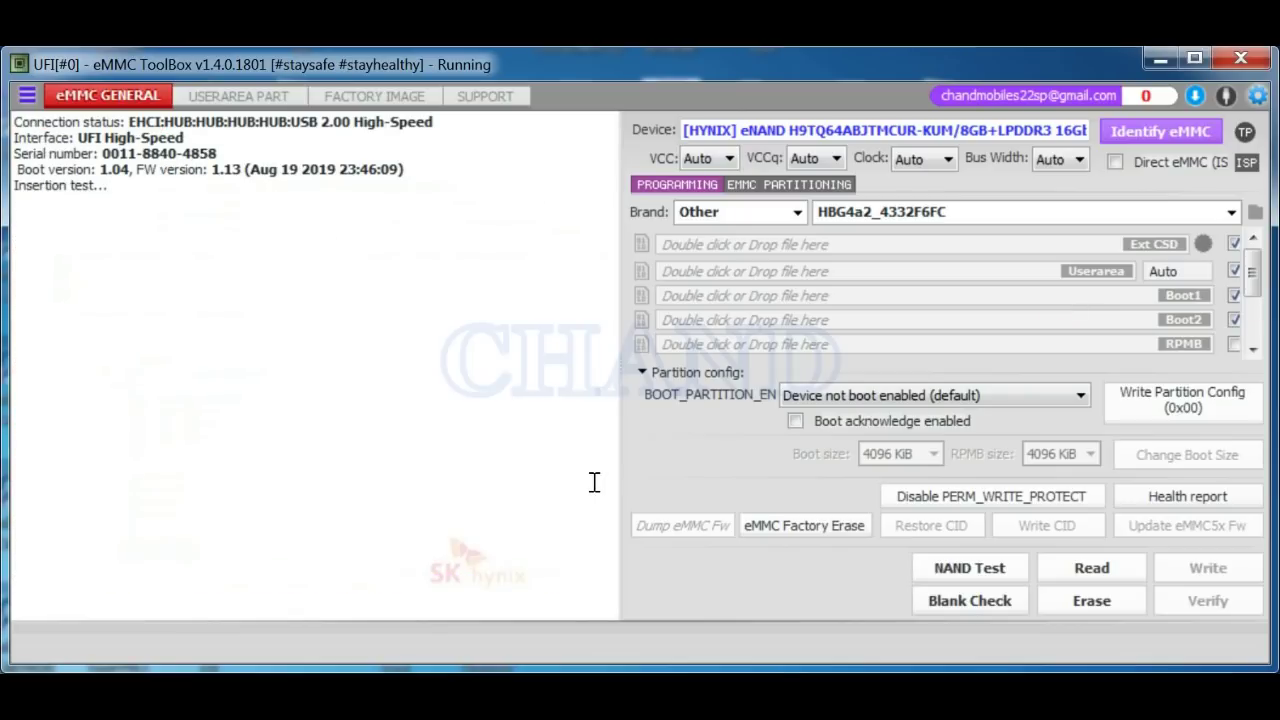
pyautogui.moveTo(14, 485); pyautogui.dragTo(491, 488)
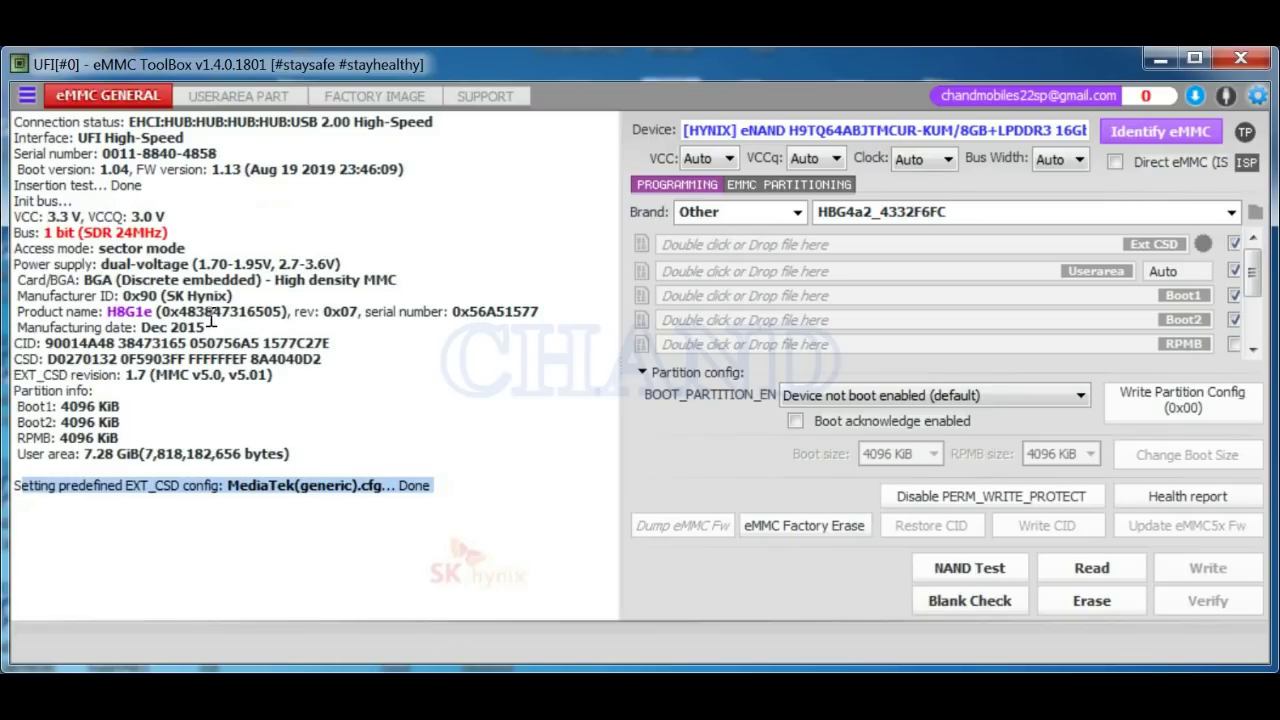
# Identify the eMMC again and check the partition configuration and boot-enable status produced by the MediaTek preset.
pyautogui.click(1112, 127)
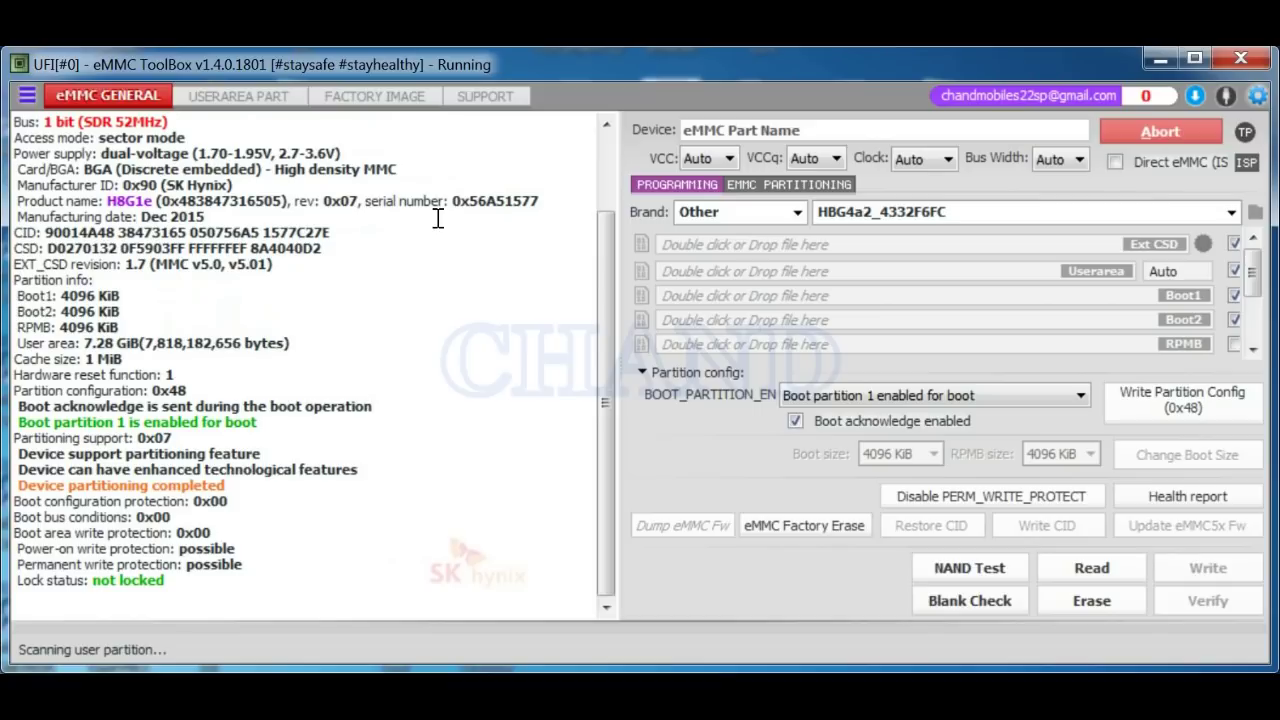
pyautogui.moveTo(155, 372)
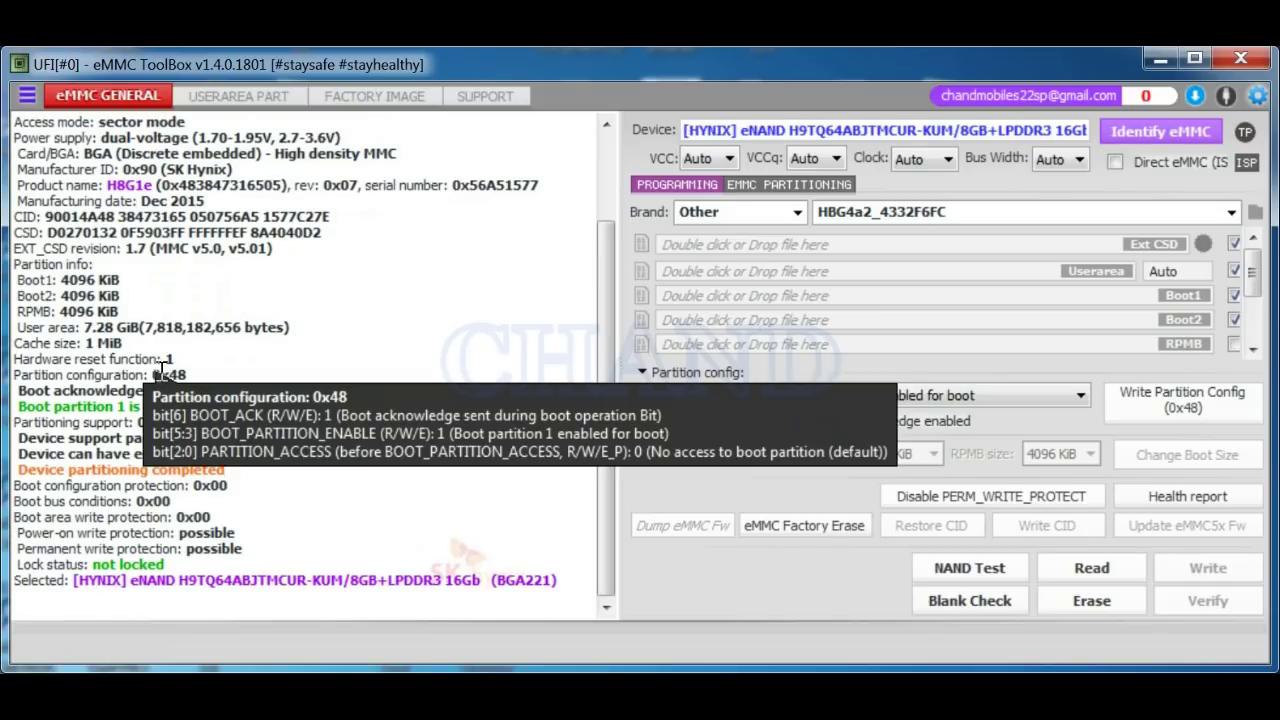
pyautogui.moveTo(155, 374); pyautogui.dragTo(192, 374)
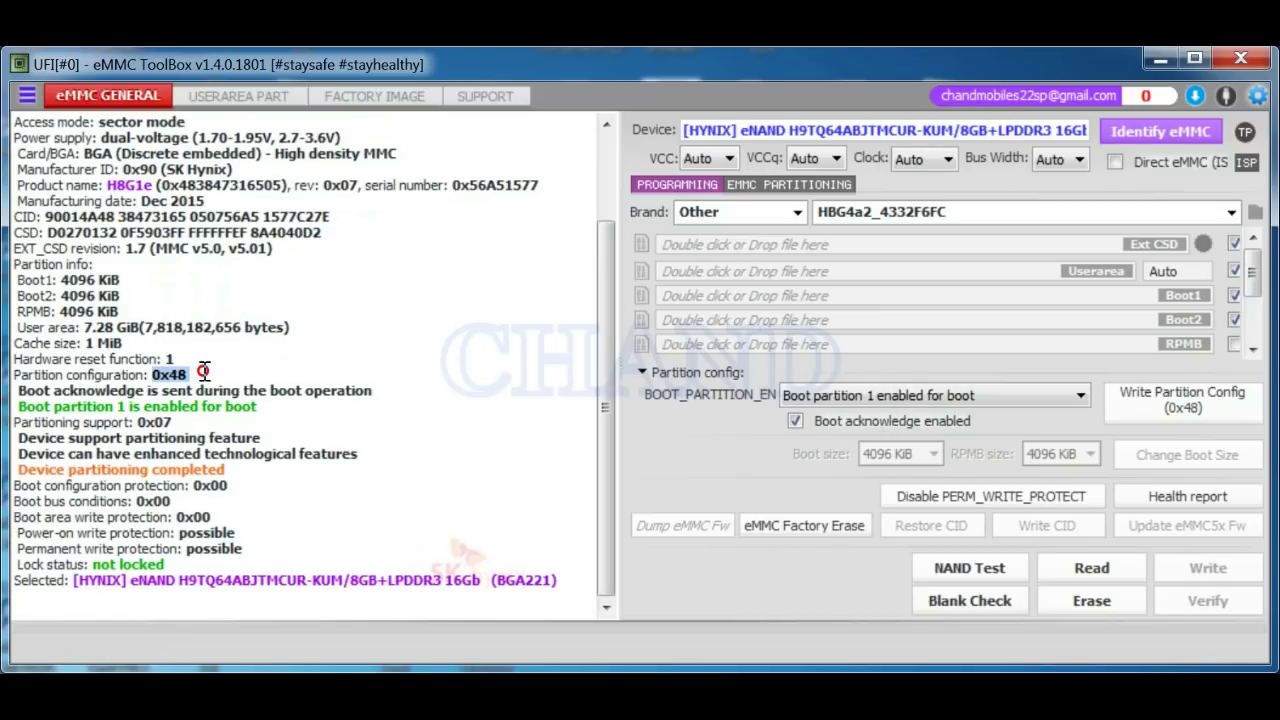
pyautogui.moveTo(18, 410); pyautogui.dragTo(328, 409)
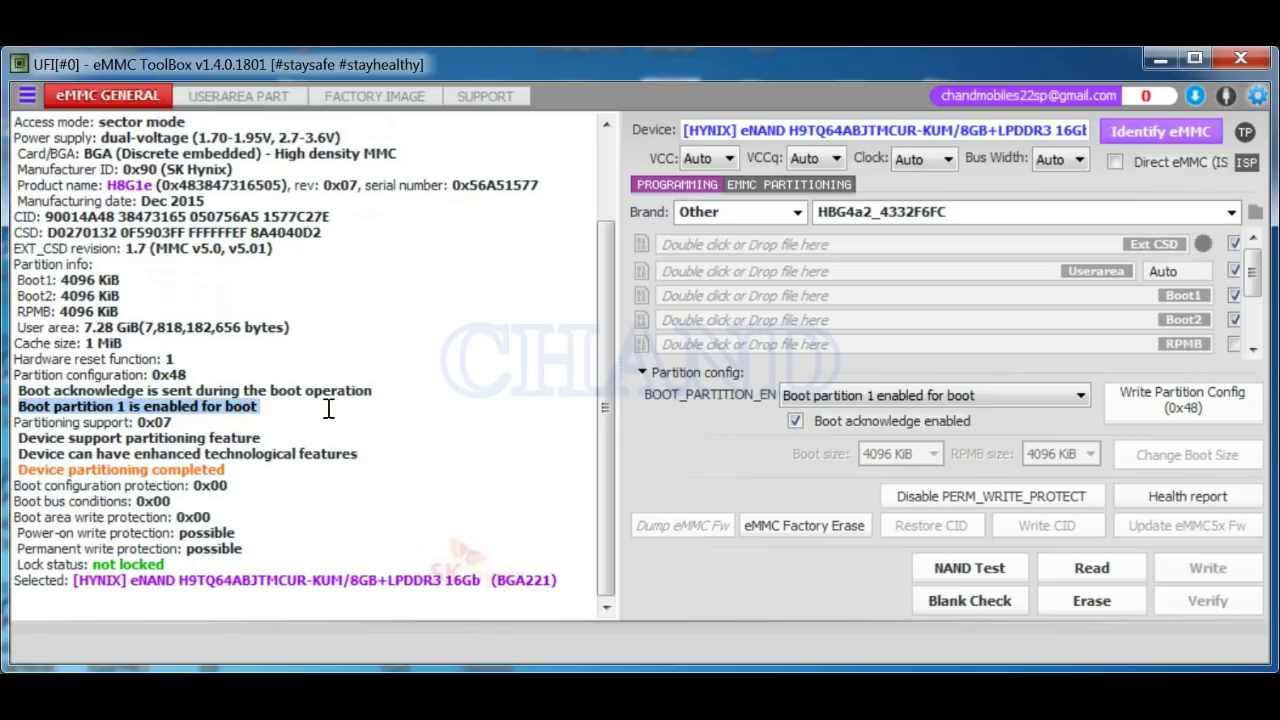
# Write the predefined Spreadtrum(generic) EXT_CSD configuration to the chip and check the write result in the log.
pyautogui.click(1202, 246)
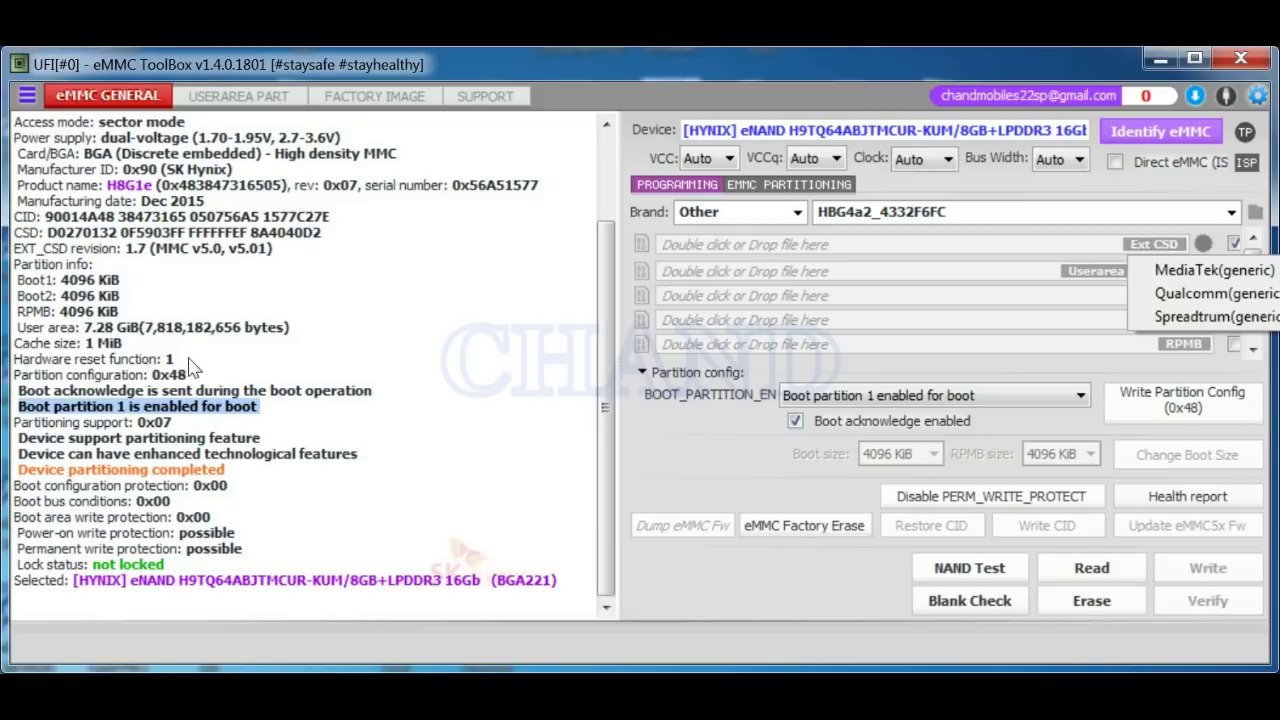
pyautogui.click(1171, 317)
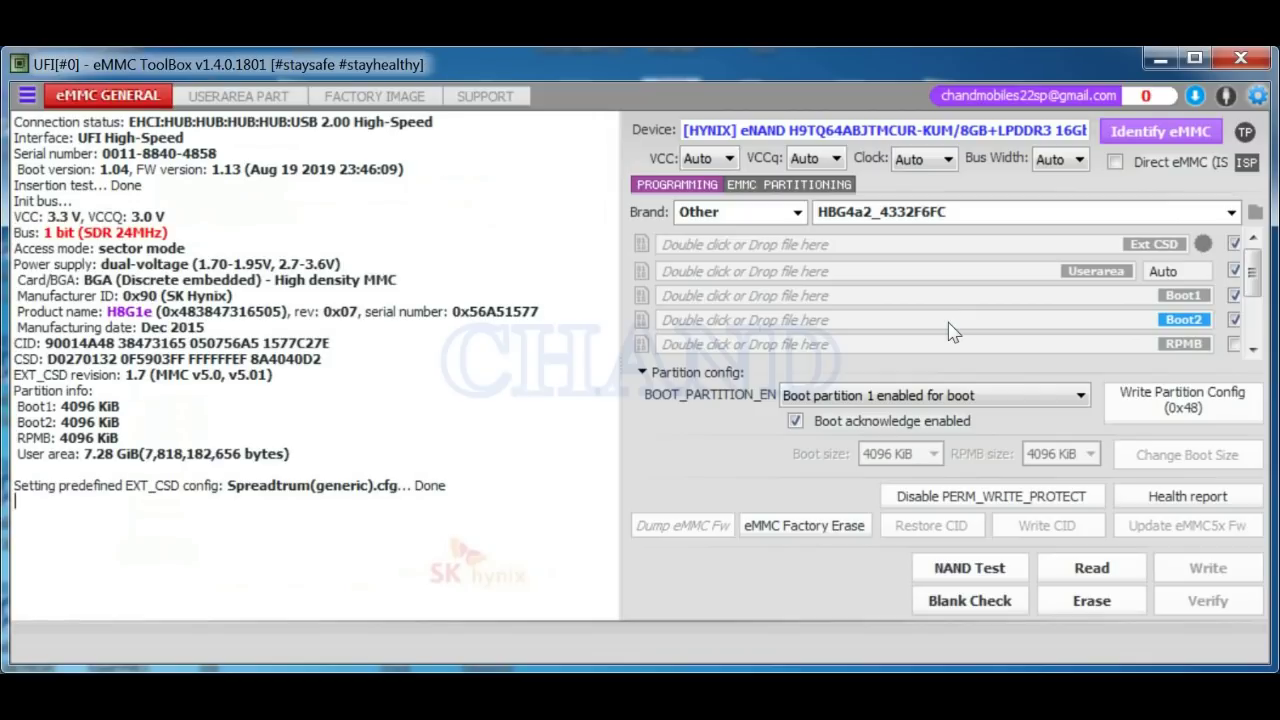
pyautogui.moveTo(230, 486); pyautogui.dragTo(450, 484)
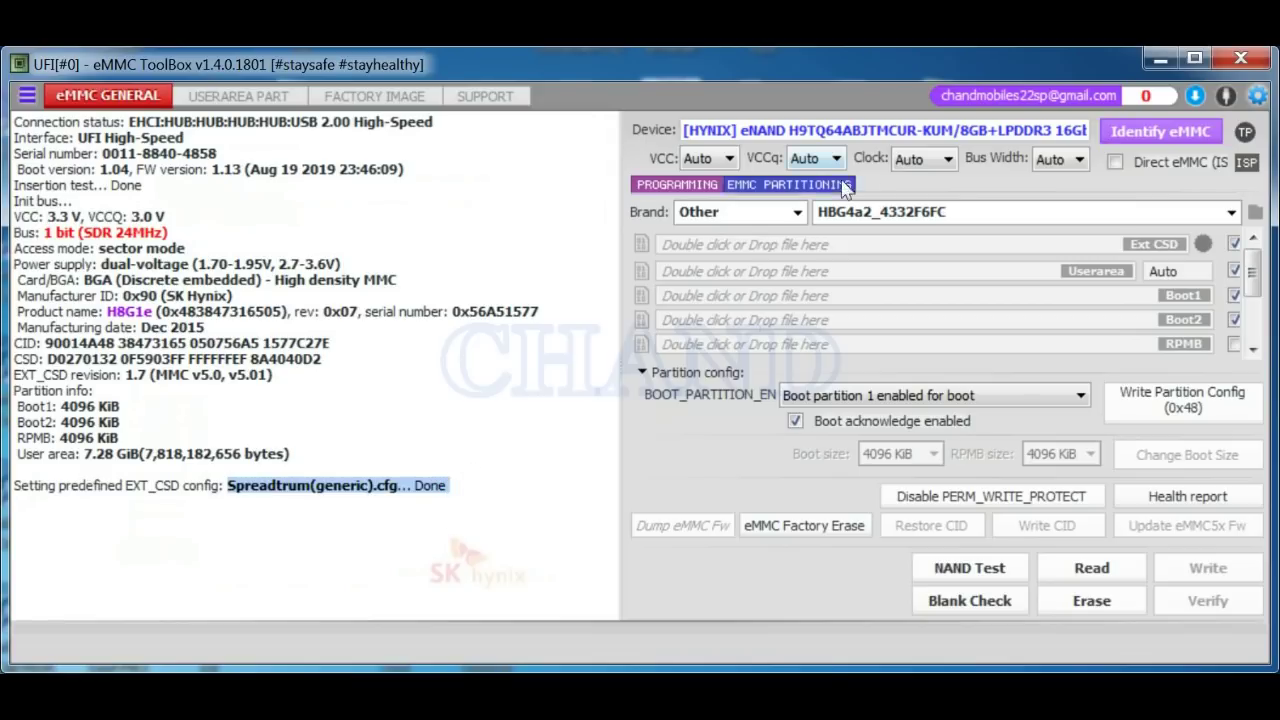
# Identify the eMMC again and examine the partition configuration and boot-enable status produced by the Spreadtrum preset.
pyautogui.click(1148, 138)
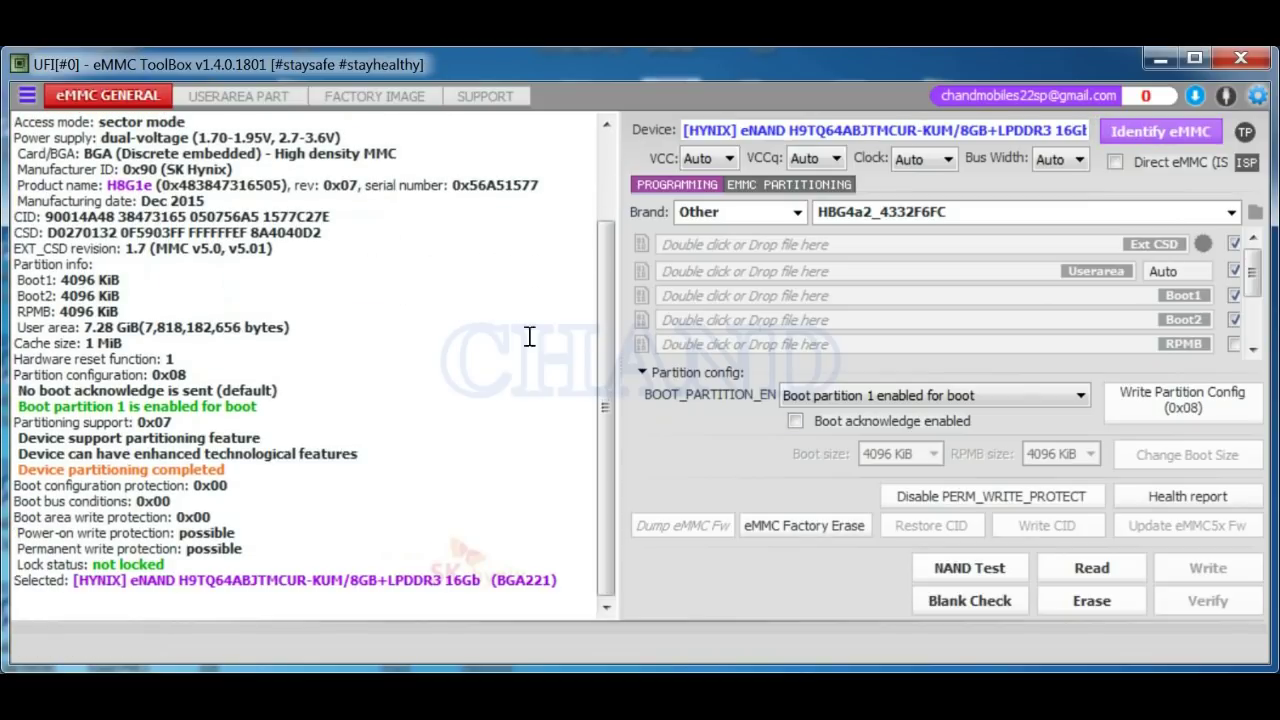
pyautogui.moveTo(609, 416); pyautogui.dragTo(608, 312)
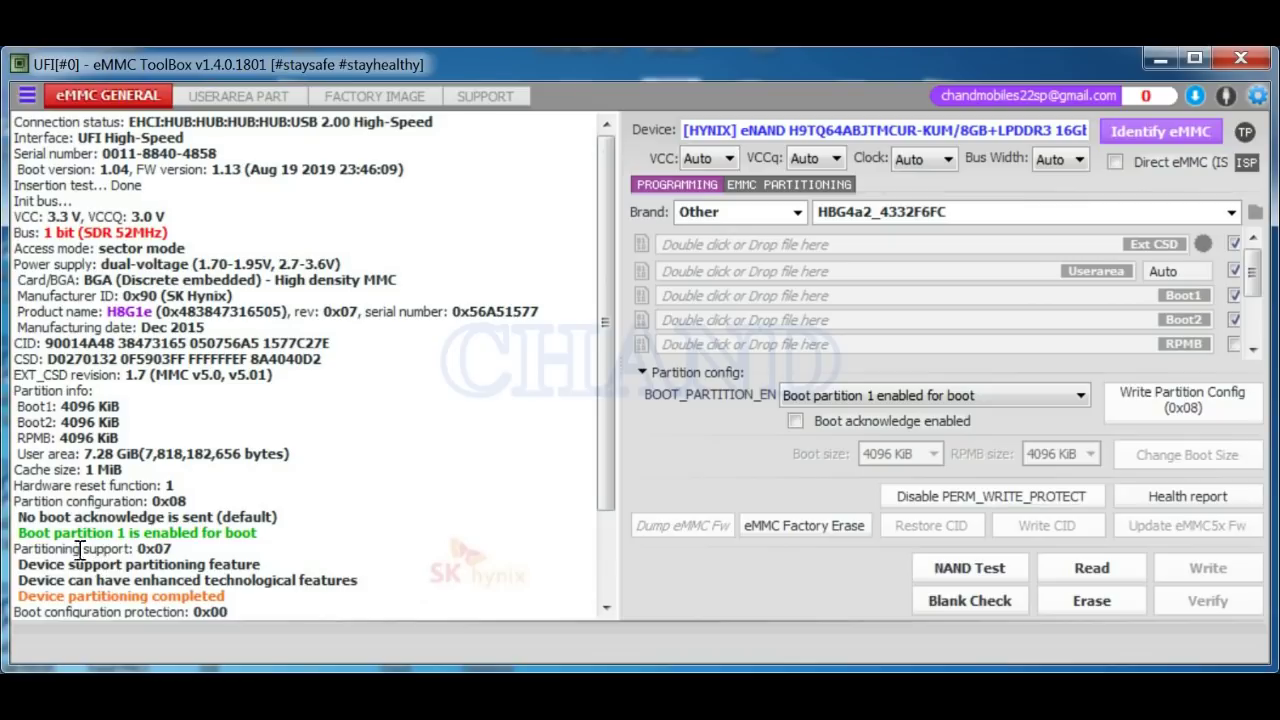
pyautogui.moveTo(166, 498)
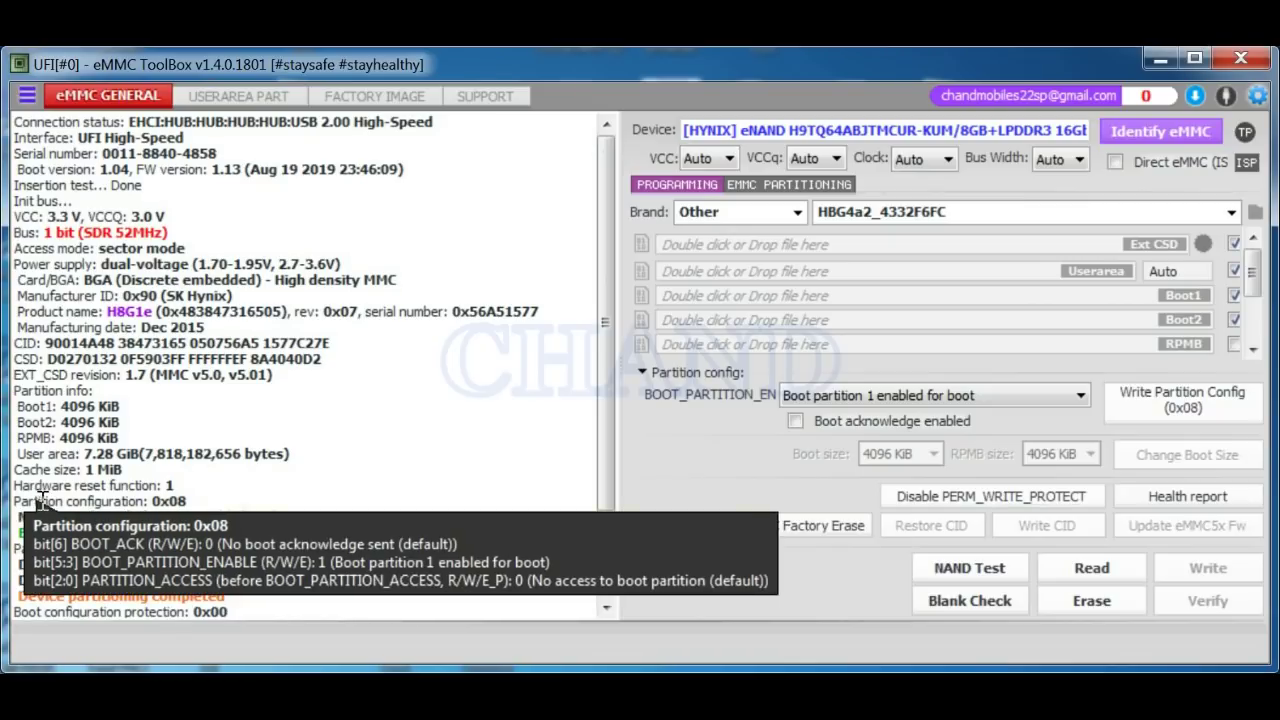
pyautogui.moveTo(18, 500); pyautogui.dragTo(200, 498)
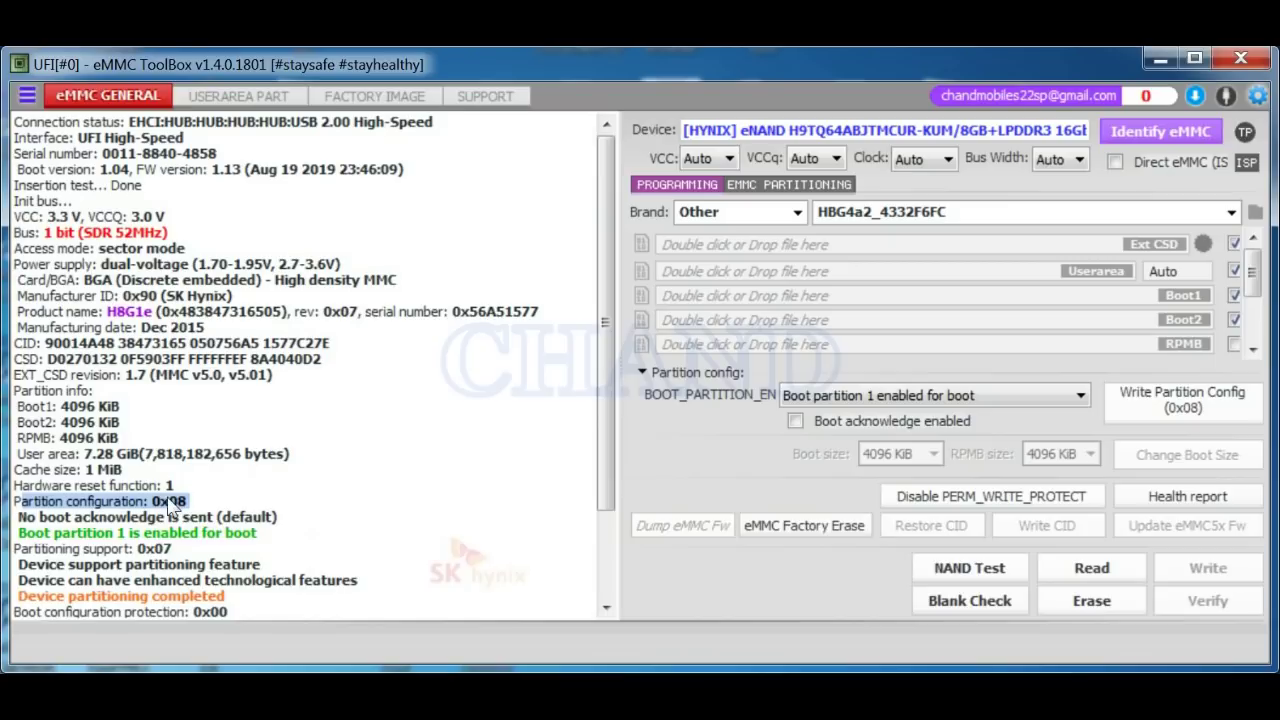
pyautogui.scroll(-3, 608, 485)
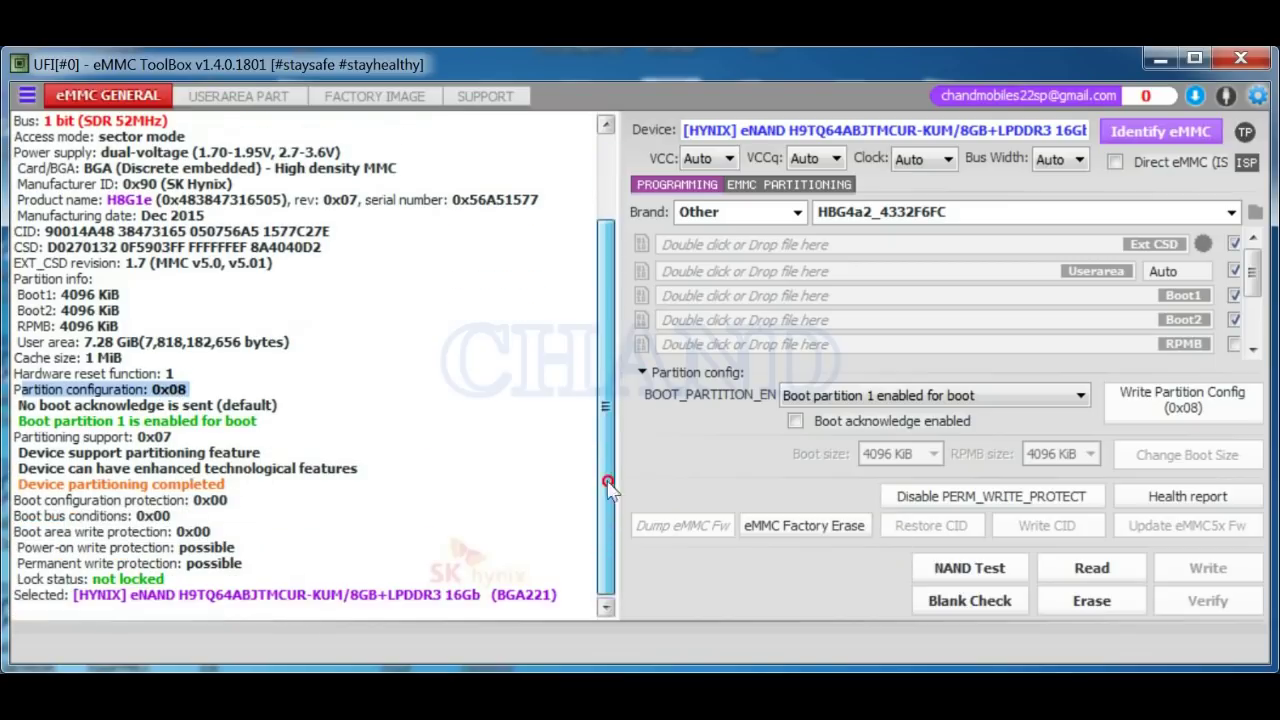
pyautogui.click(36, 422)
pyautogui.moveTo(36, 422); pyautogui.dragTo(312, 425)
pyautogui.click(312, 425)
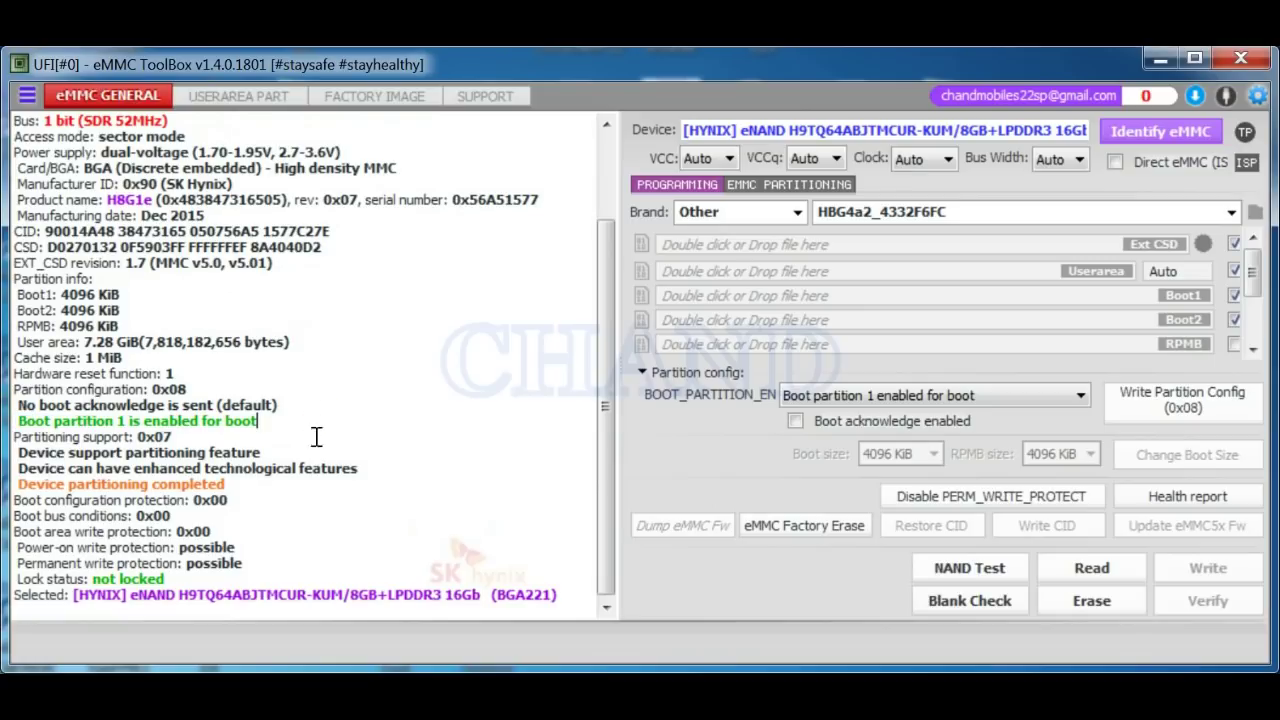
# Write the predefined Qualcomm(generic) EXT_CSD configuration to the chip and check the write result in the log.
pyautogui.click(1202, 243)
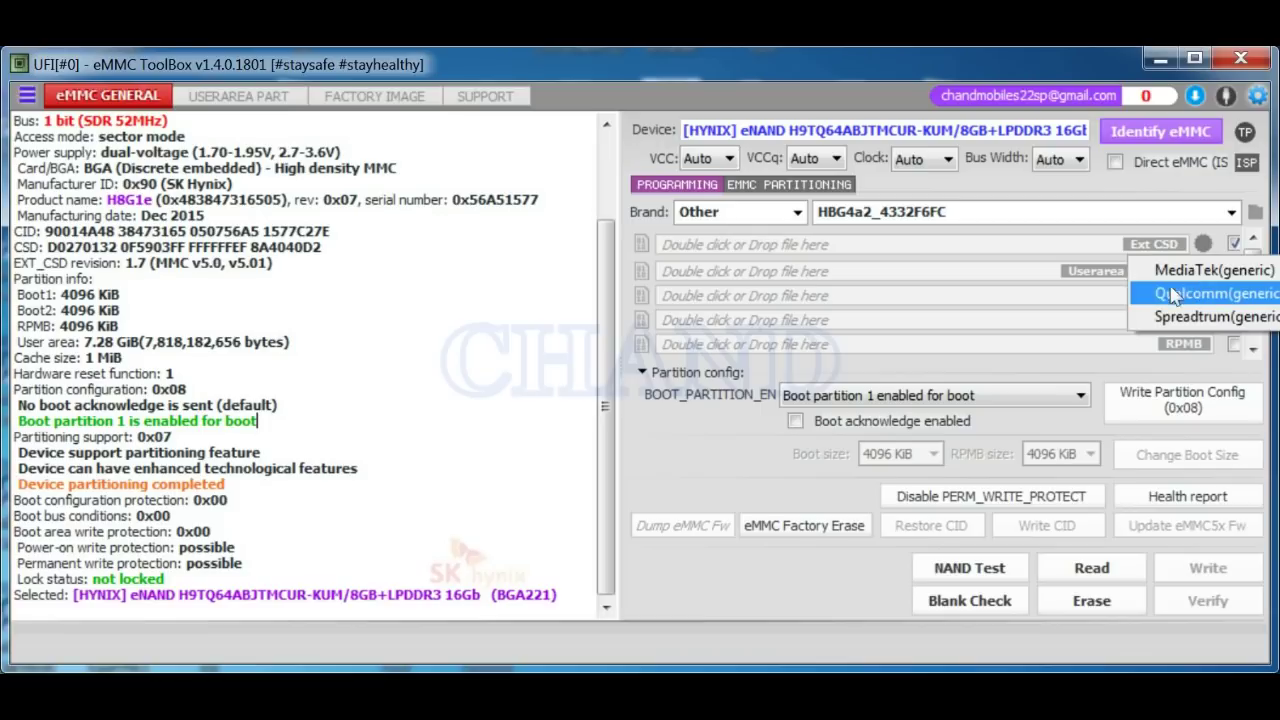
pyautogui.click(1240, 299)
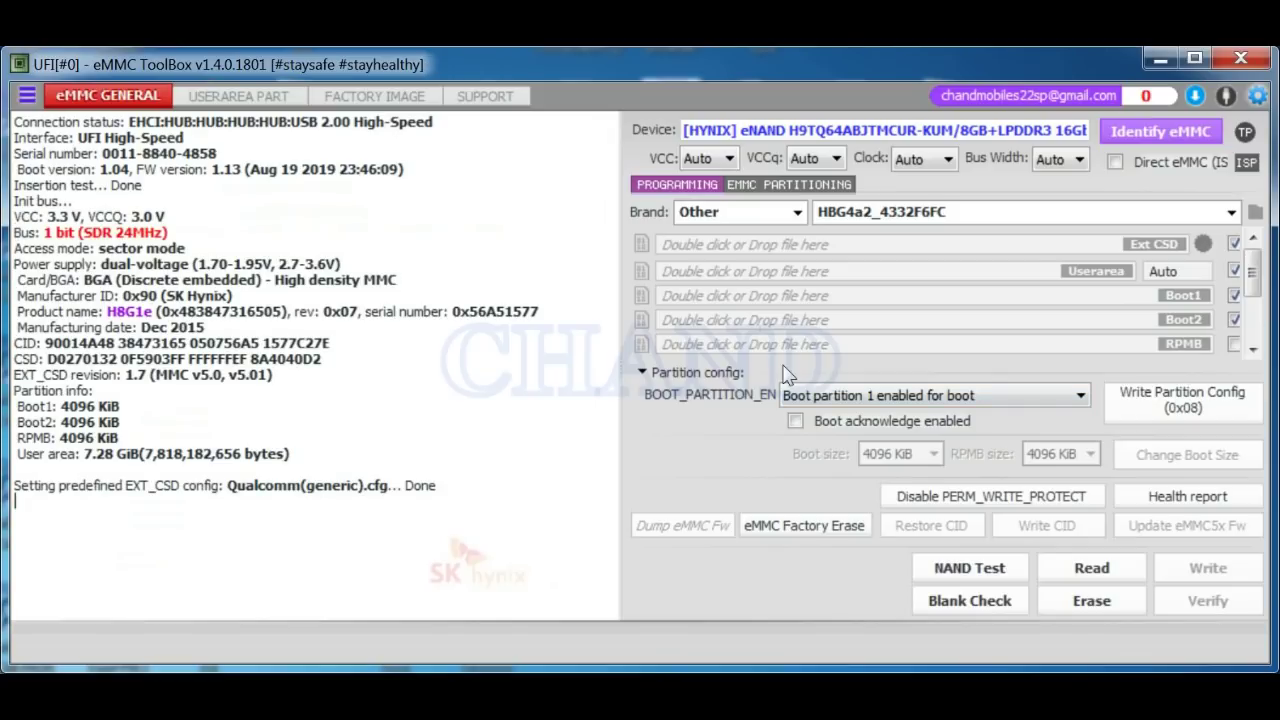
pyautogui.moveTo(226, 486); pyautogui.dragTo(500, 484)
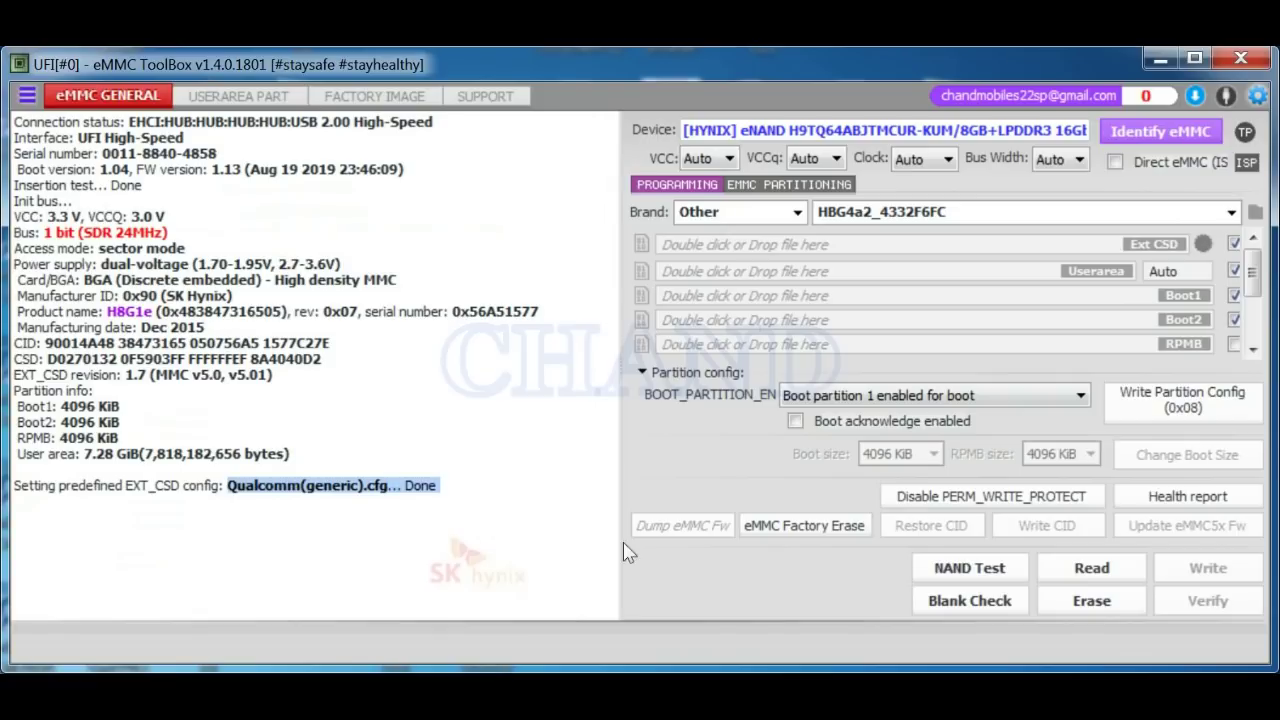
# Identify the eMMC again and check the partition configuration and boot-enable status produced by the Qualcomm preset.
pyautogui.click(1187, 138)
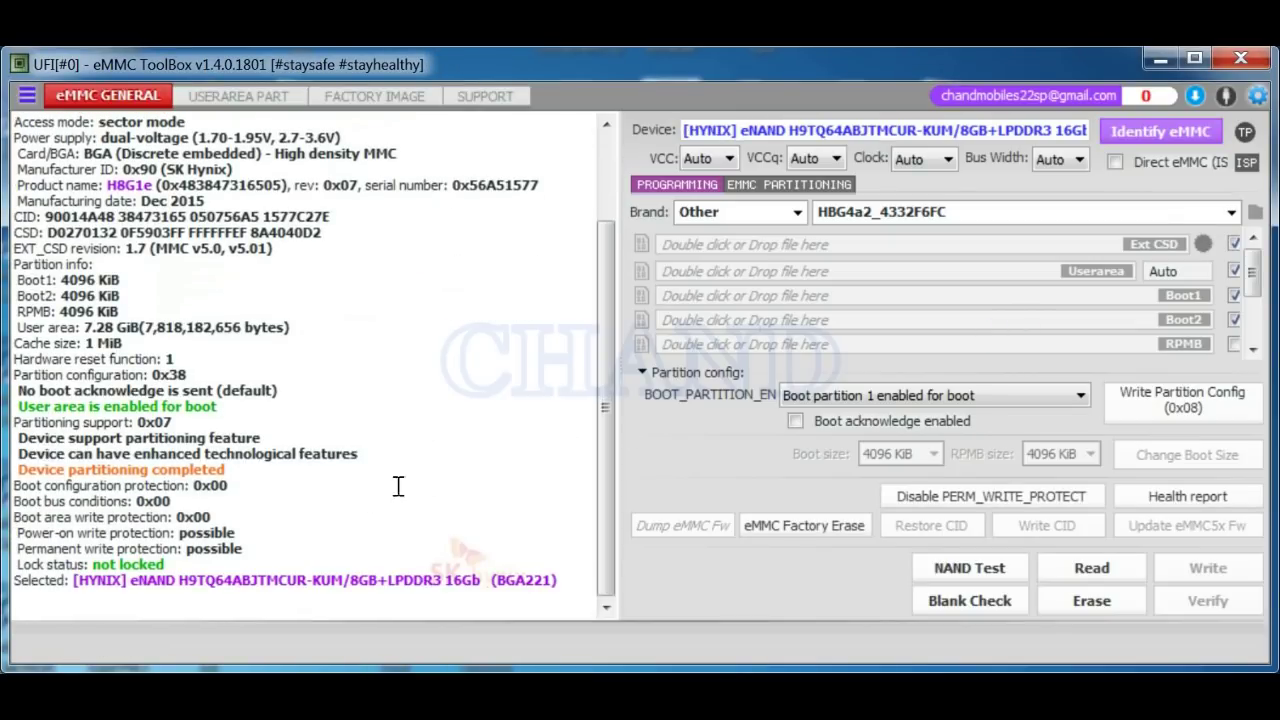
pyautogui.moveTo(95, 370)
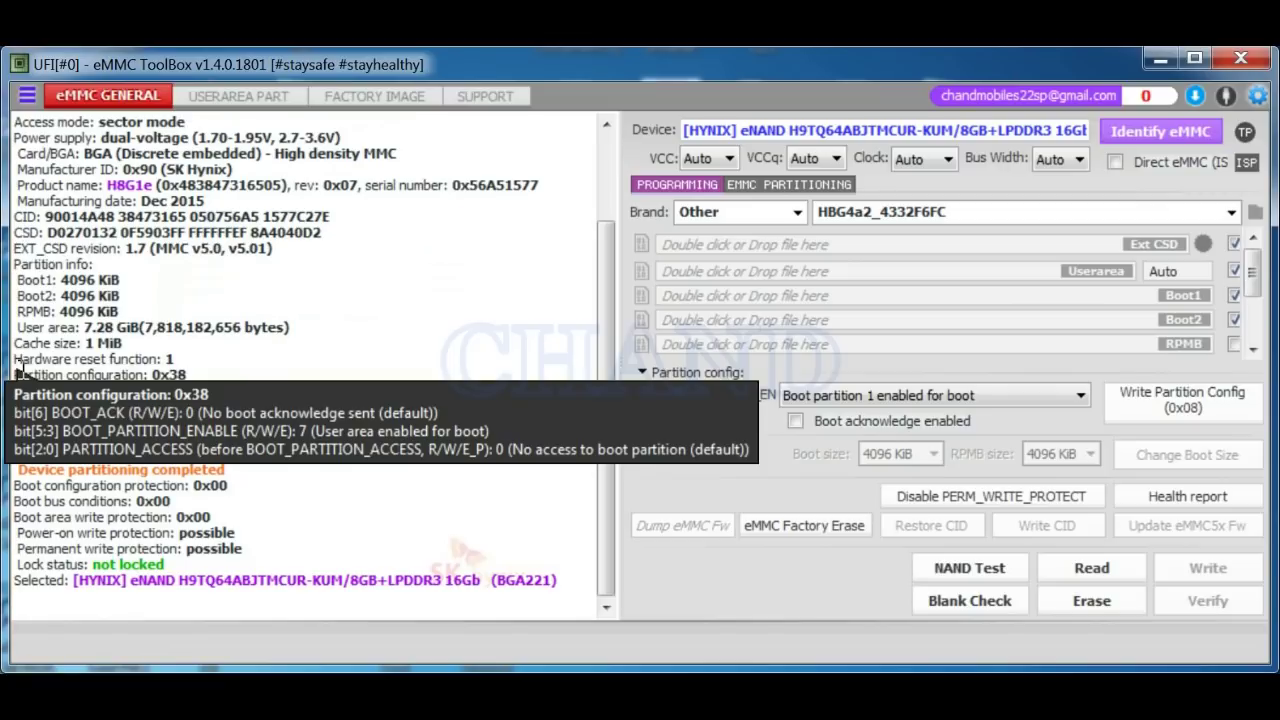
pyautogui.moveTo(95, 370); pyautogui.dragTo(200, 372)
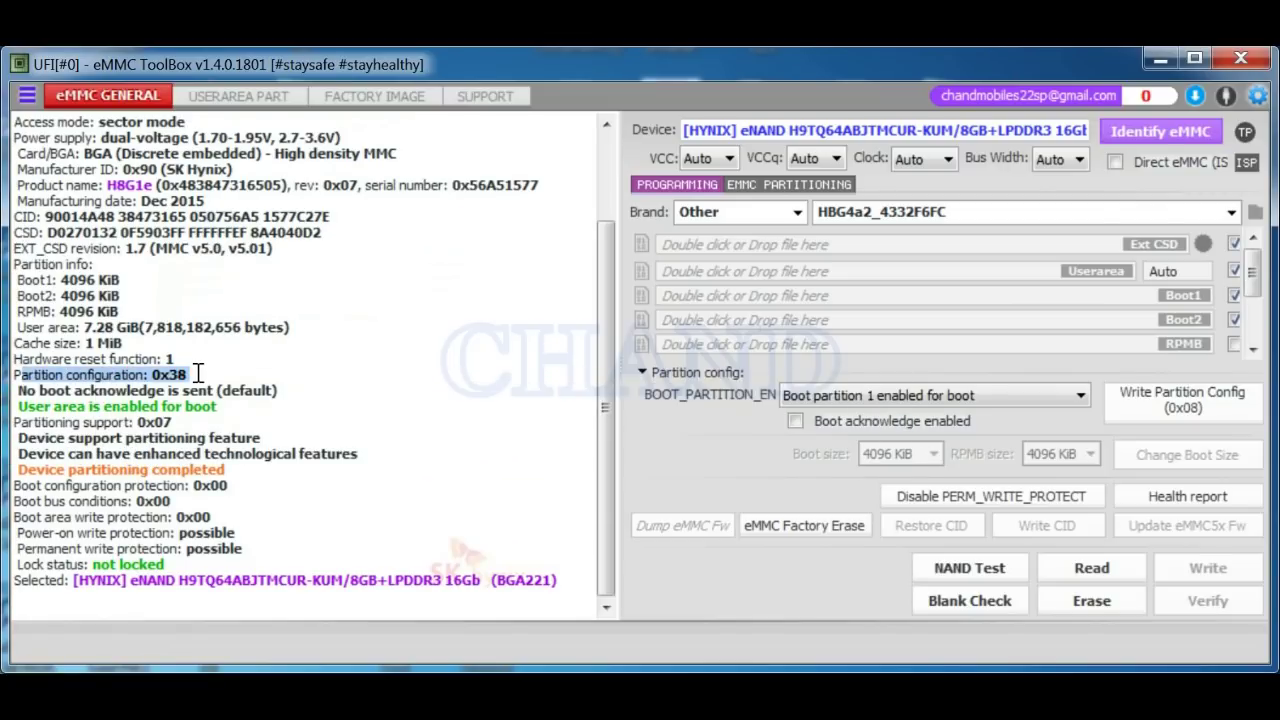
pyautogui.moveTo(27, 410); pyautogui.dragTo(244, 407)
pyautogui.moveTo(80, 412); pyautogui.dragTo(18, 400)
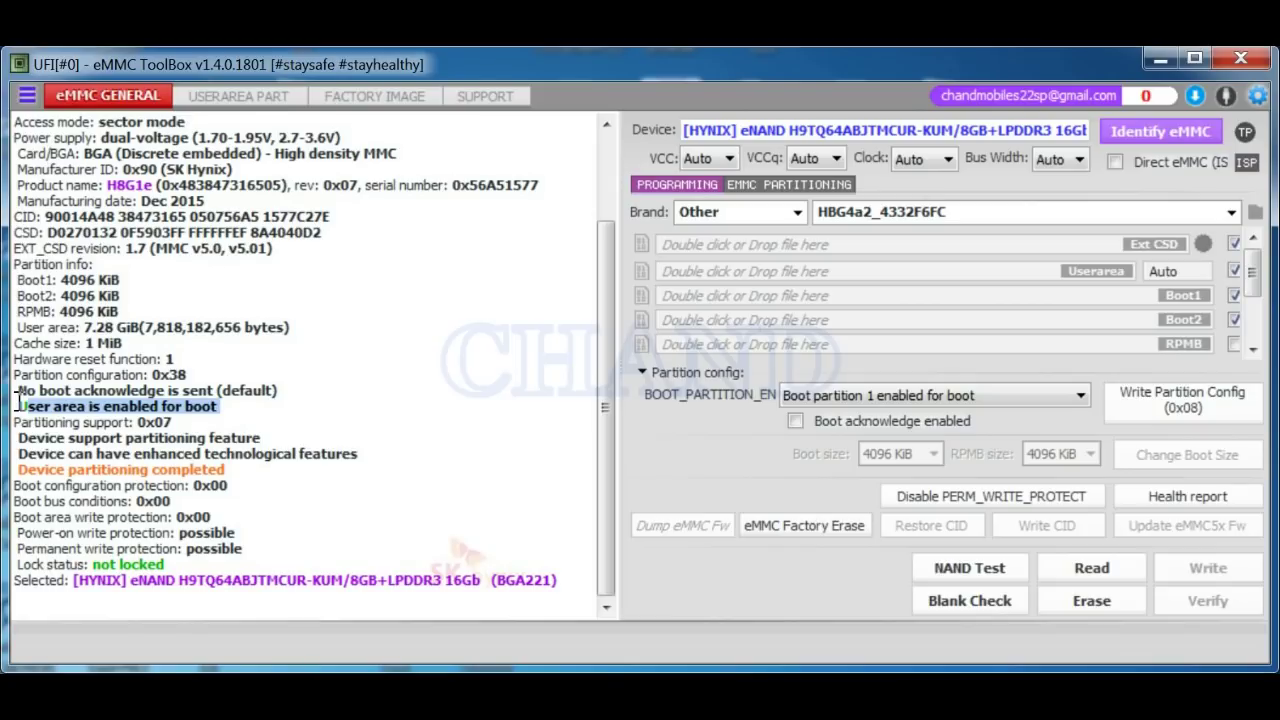
pyautogui.click(236, 408)
# Look over the available EXT_CSD presets and re-examine the partition configuration value and boot-enable status in the log.
pyautogui.click(1204, 247)
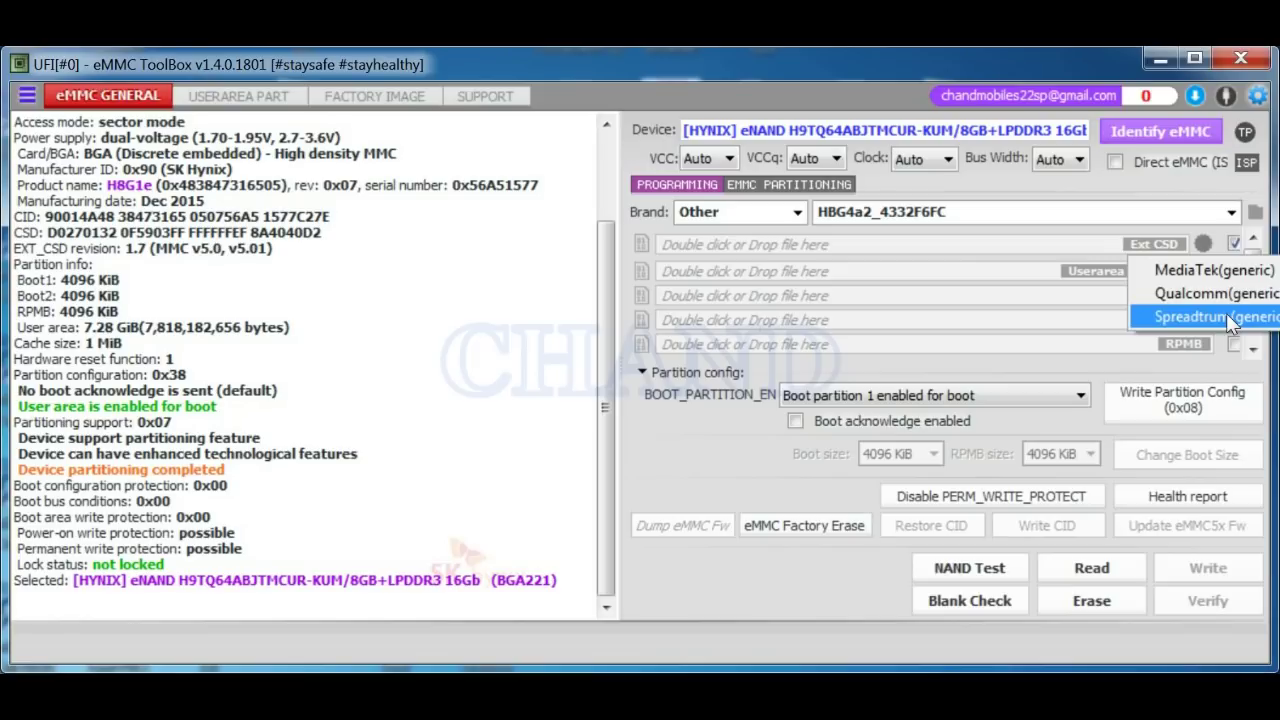
pyautogui.click(379, 507)
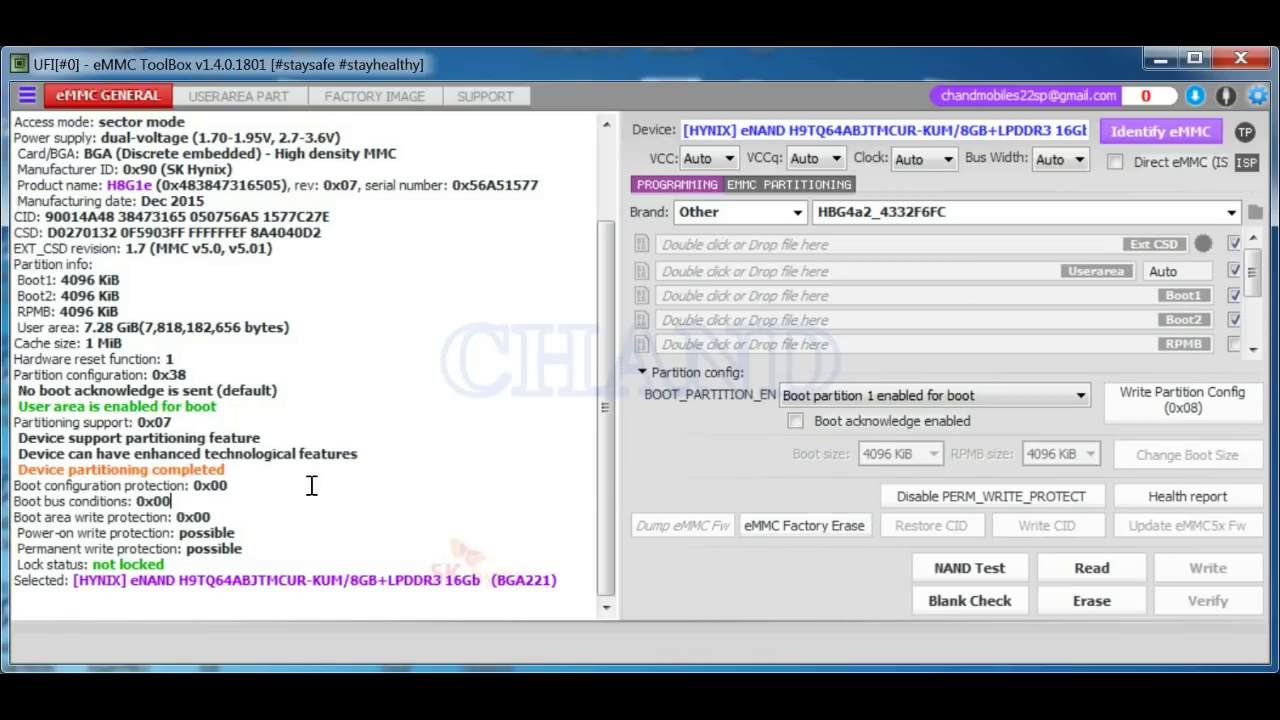
pyautogui.moveTo(153, 374); pyautogui.dragTo(189, 374)
pyautogui.moveTo(19, 400); pyautogui.dragTo(259, 406)
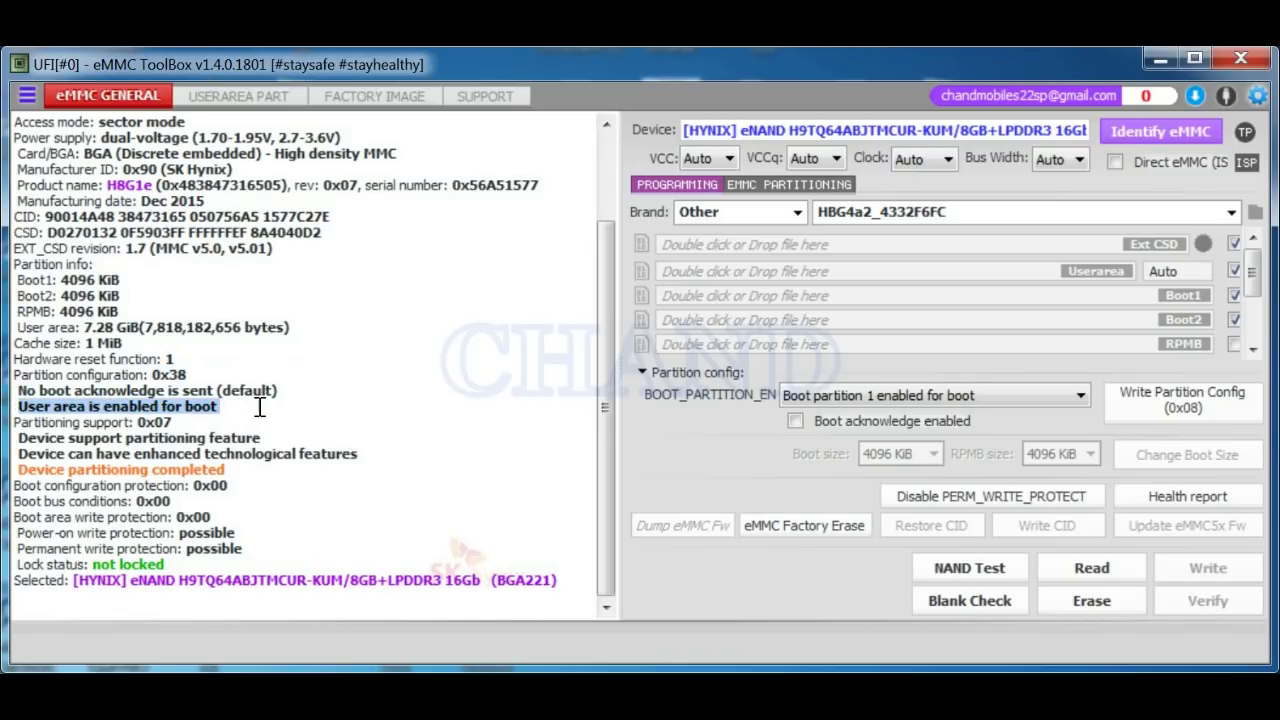
pyautogui.click(259, 406)
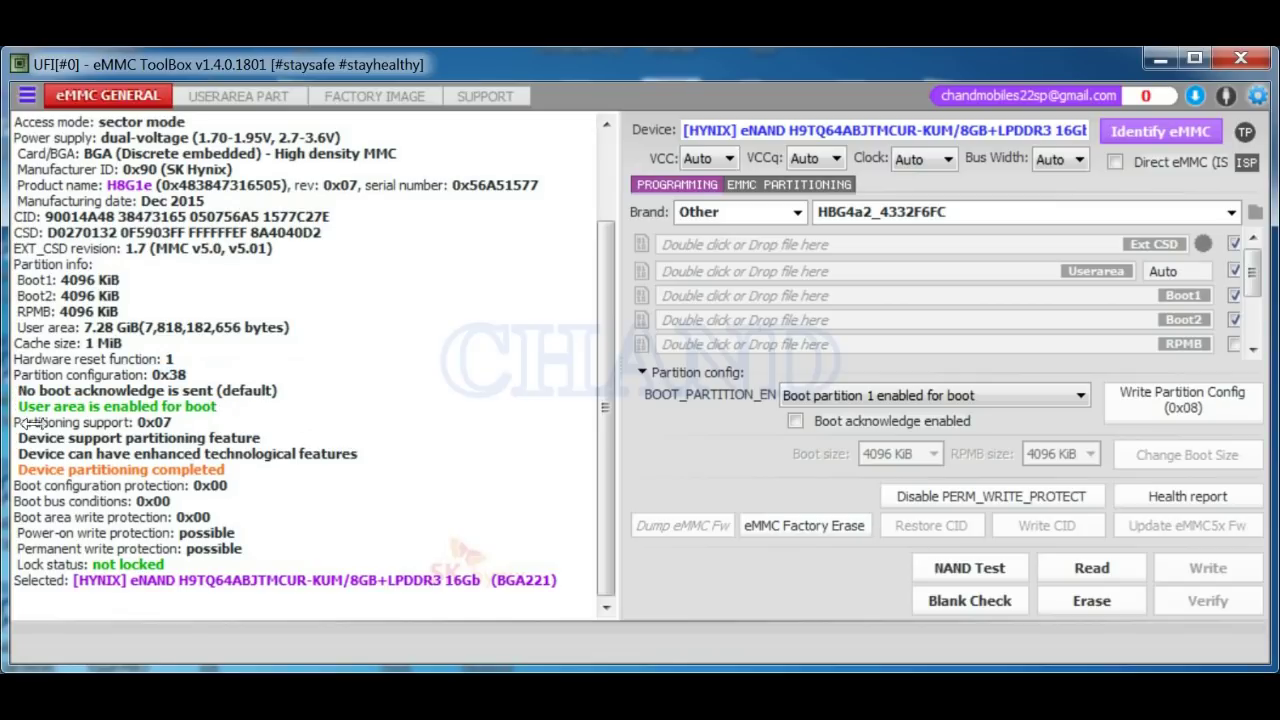
pyautogui.moveTo(22, 406); pyautogui.dragTo(203, 406)
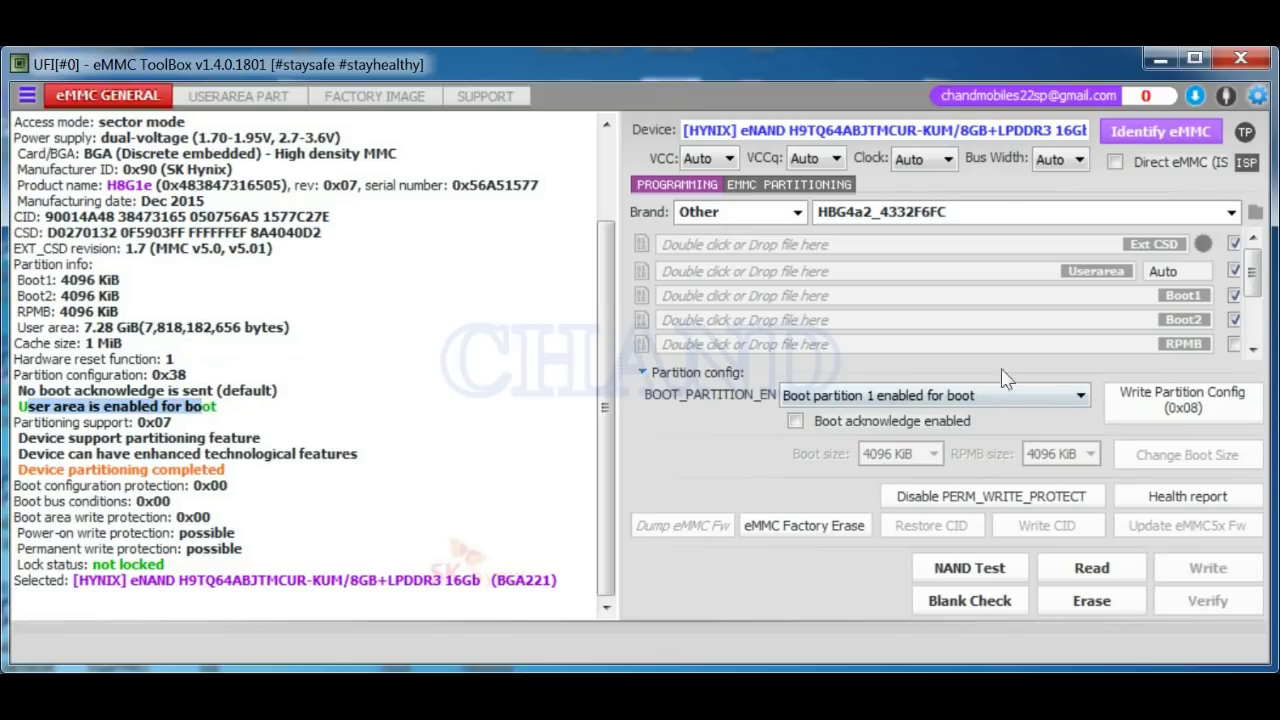
# Set BOOT_PARTITION_EN to "Device not boot enabled (default)", write partition config 0x00 to the chip and check the write result.
pyautogui.click(987, 395)
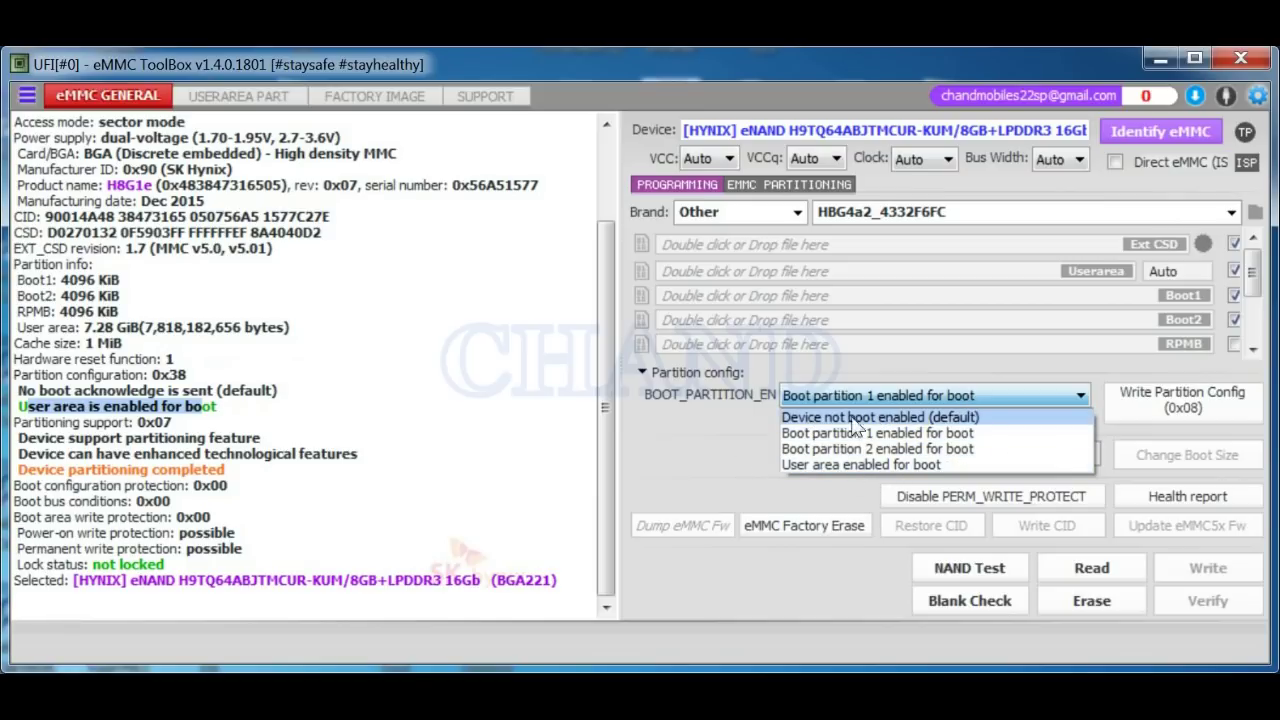
pyautogui.click(937, 418)
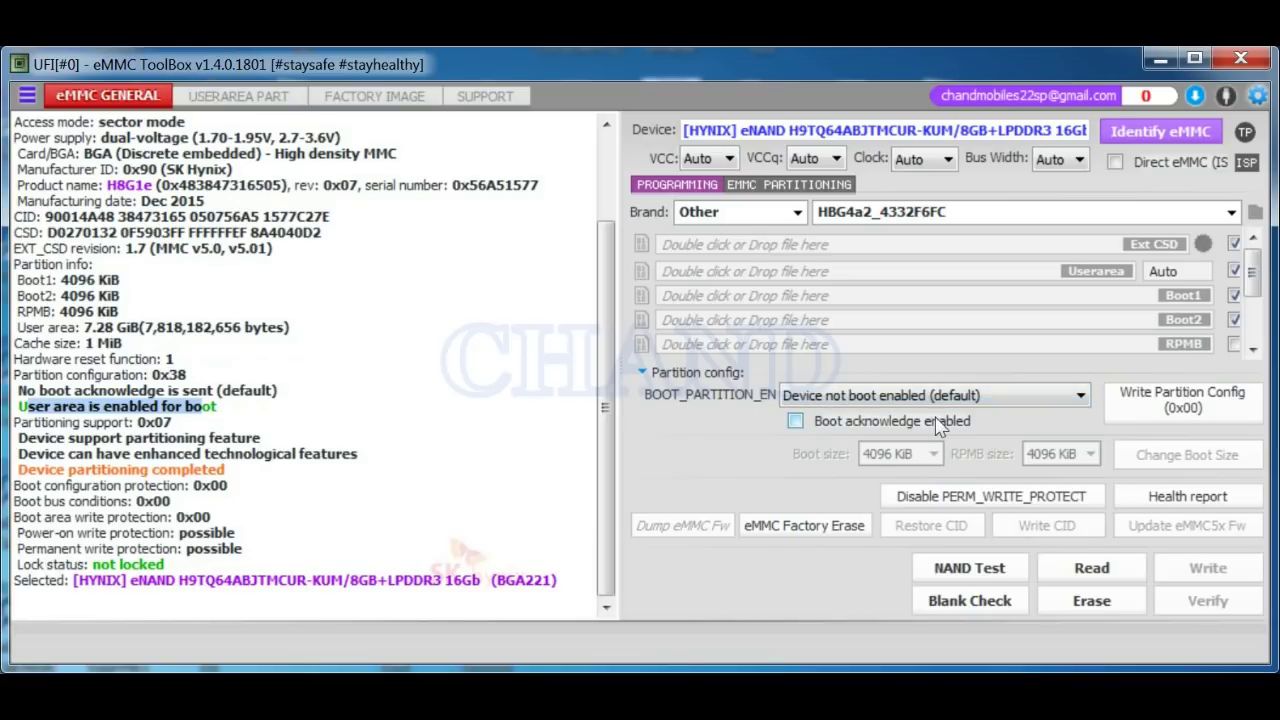
pyautogui.click(1189, 408)
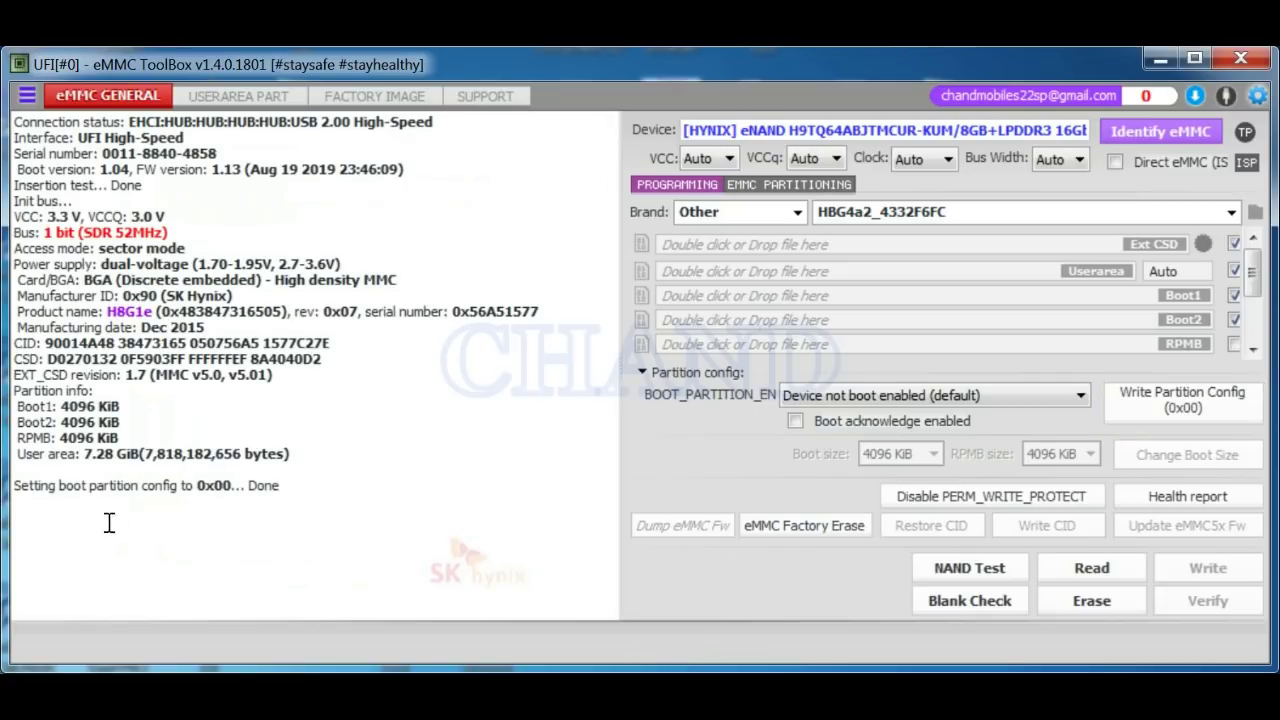
pyautogui.moveTo(187, 487); pyautogui.dragTo(473, 485)
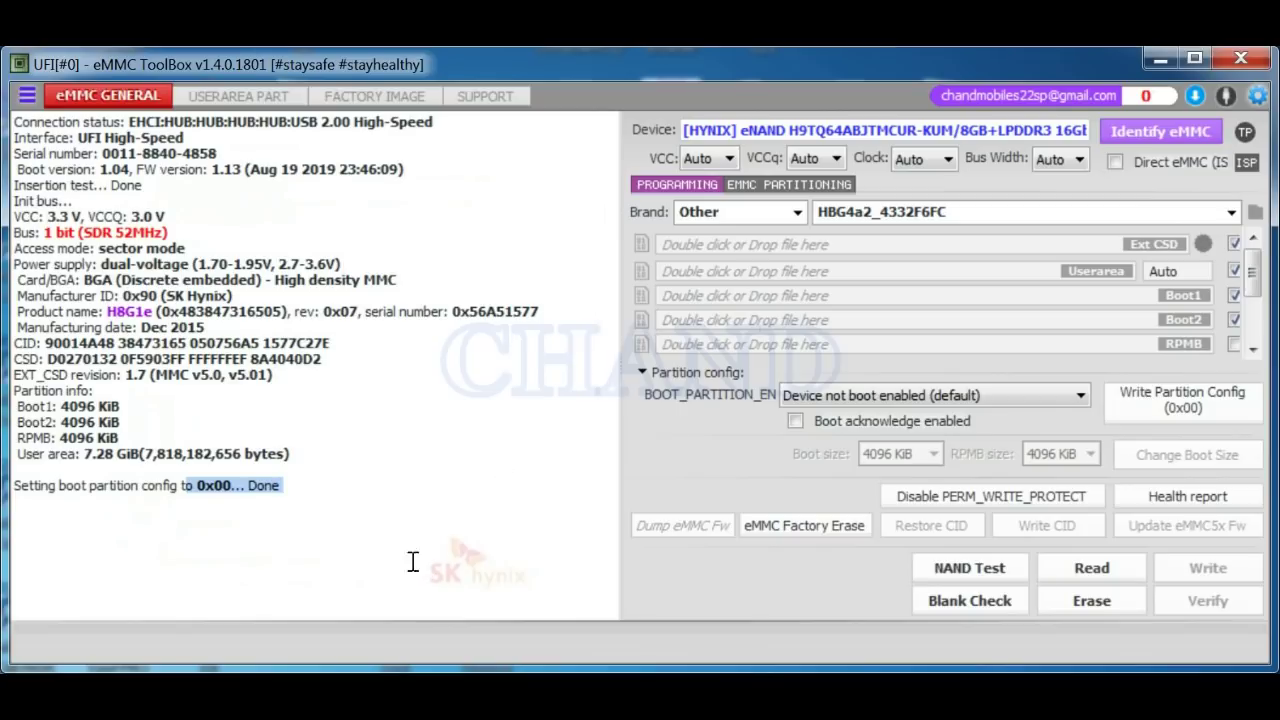
# Identify the eMMC again and check the partition configuration and boot-enable status after the 0x00 write.
pyautogui.click(1165, 136)
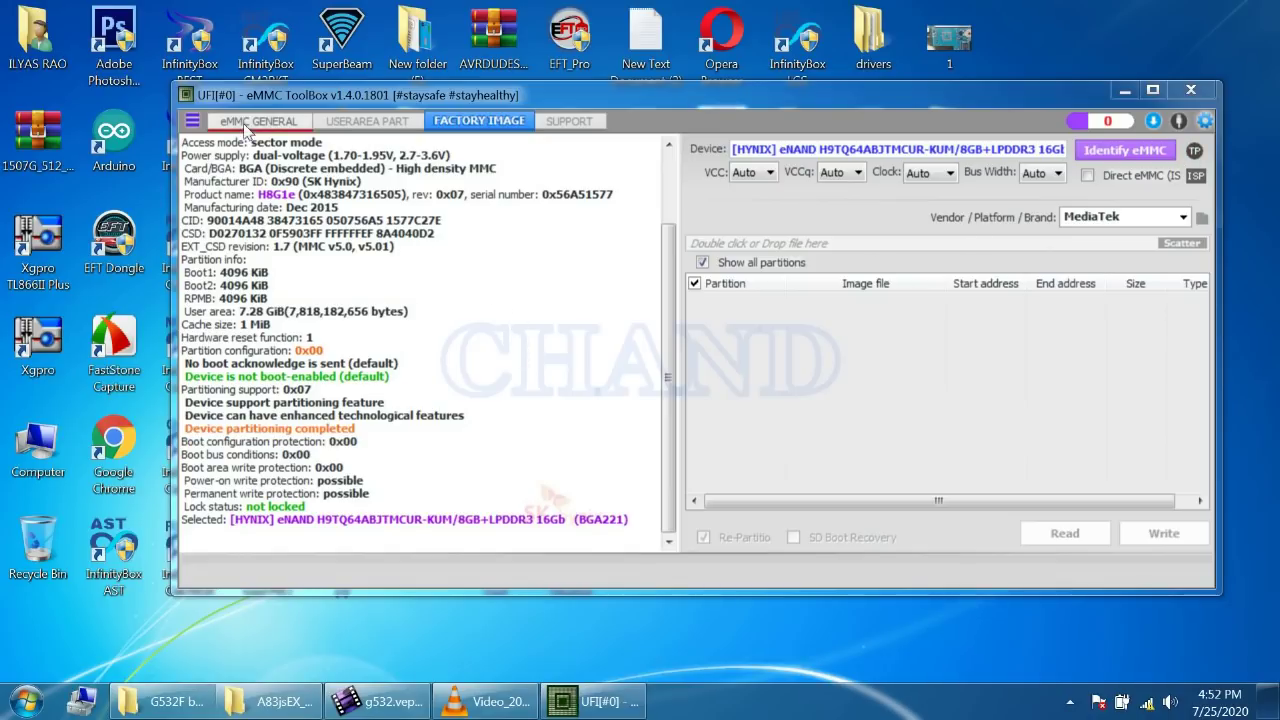
pyautogui.click(255, 124)
pyautogui.click(1090, 148)
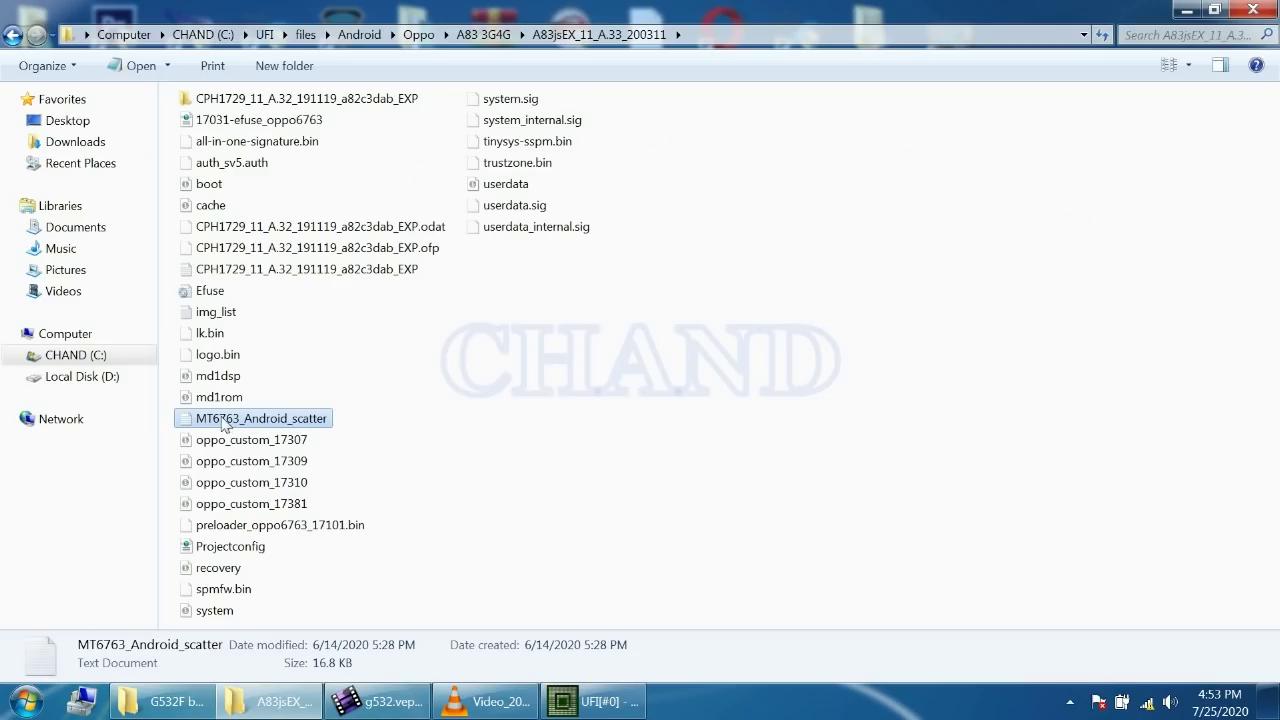
# Load MT6763_Android_scatter.txt as the MediaTek factory image and exclude the cache, userdata and system partitions.
pyautogui.moveTo(290, 494); pyautogui.dragTo(867, 242)
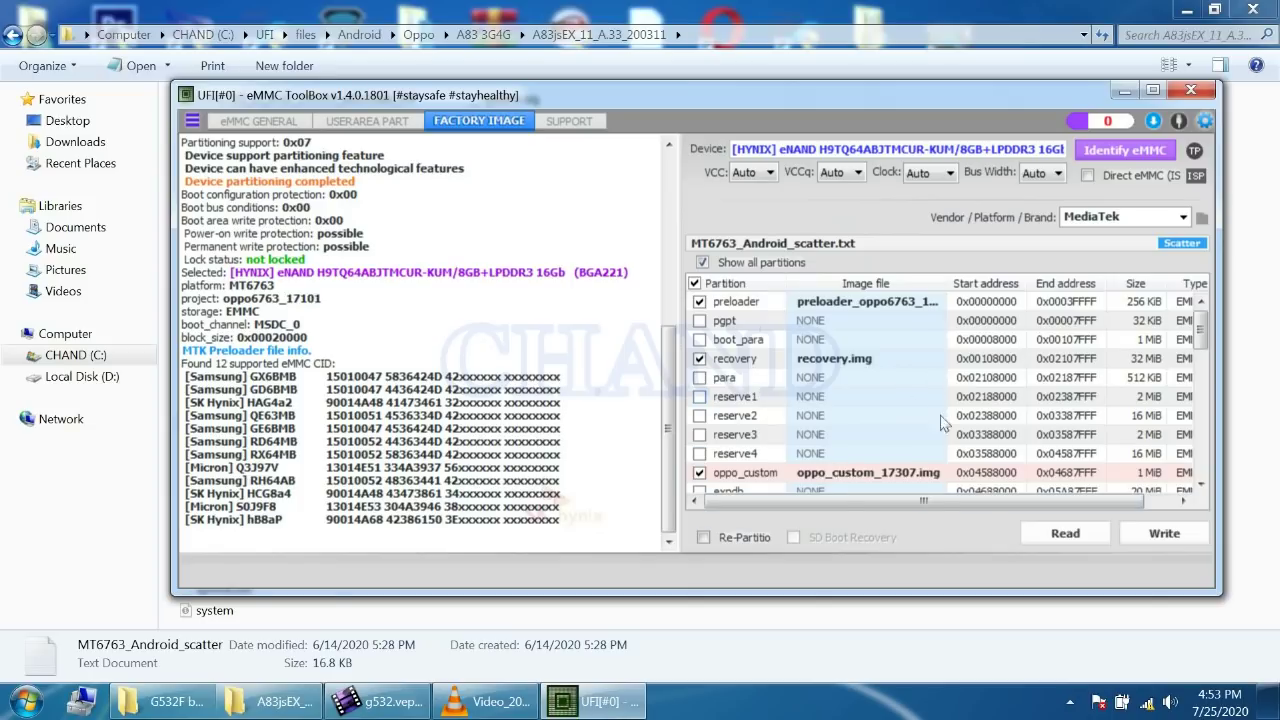
pyautogui.moveTo(1204, 336); pyautogui.dragTo(1203, 472)
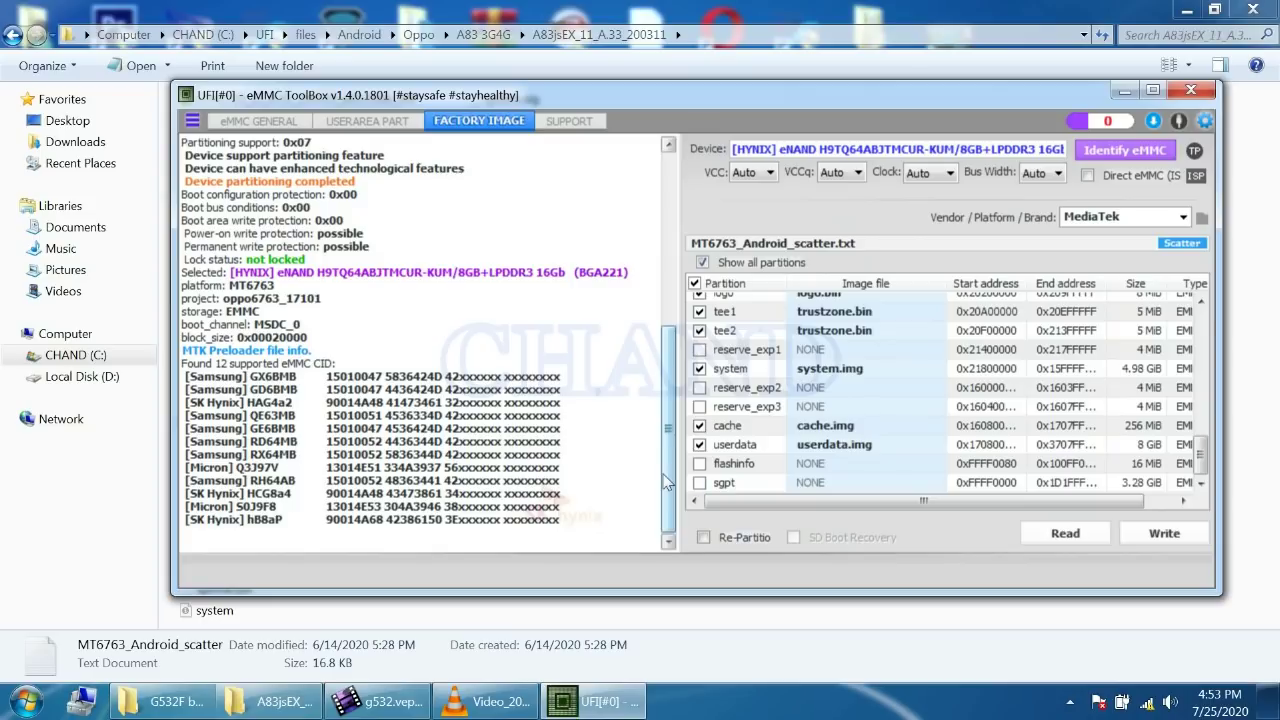
pyautogui.click(700, 425)
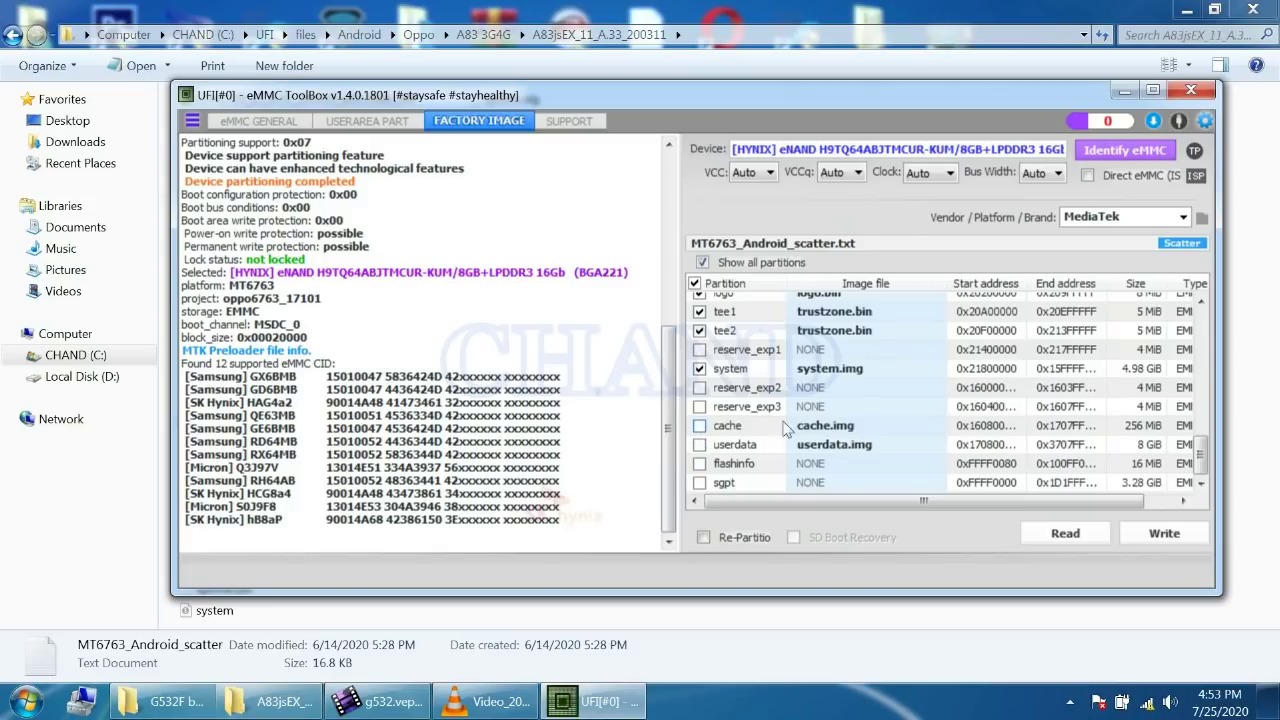
pyautogui.click(700, 369)
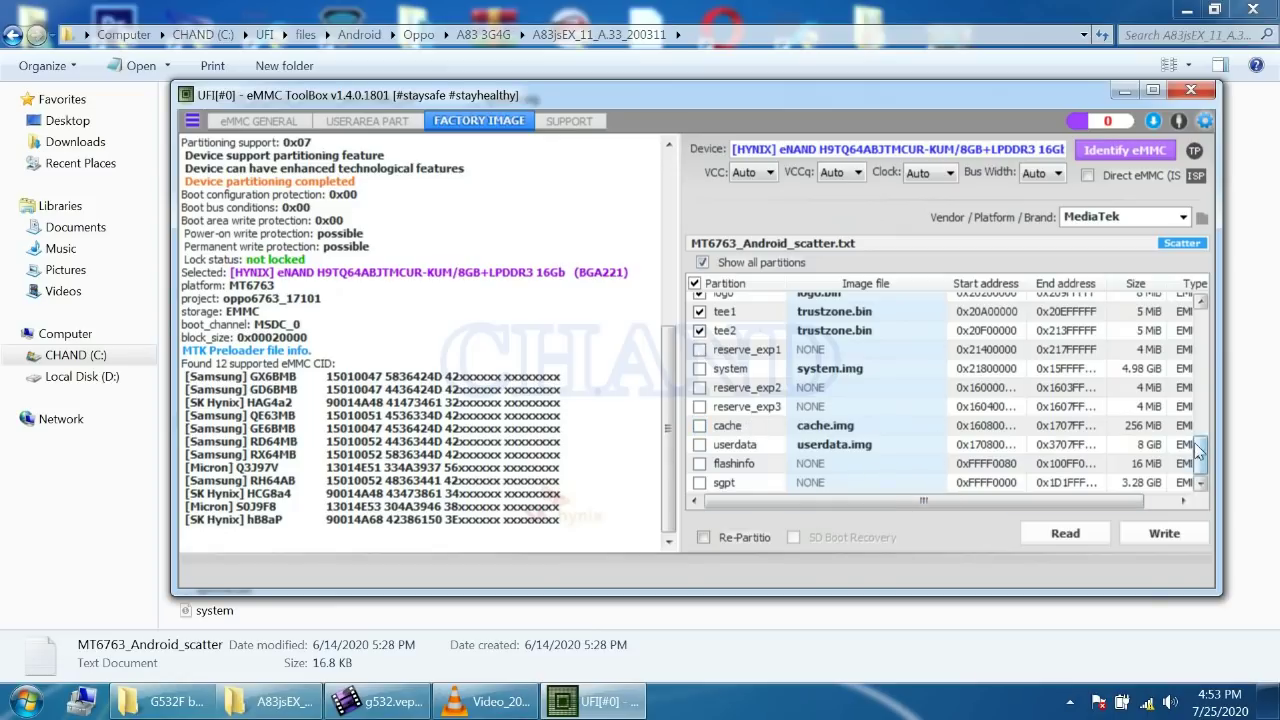
# Write the remaining selected partitions of the factory image to the eMMC with re-partitioning enabled.
pyautogui.click(1203, 378)
pyautogui.moveTo(1203, 378); pyautogui.dragTo(1190, 288)
pyautogui.click(1164, 533)
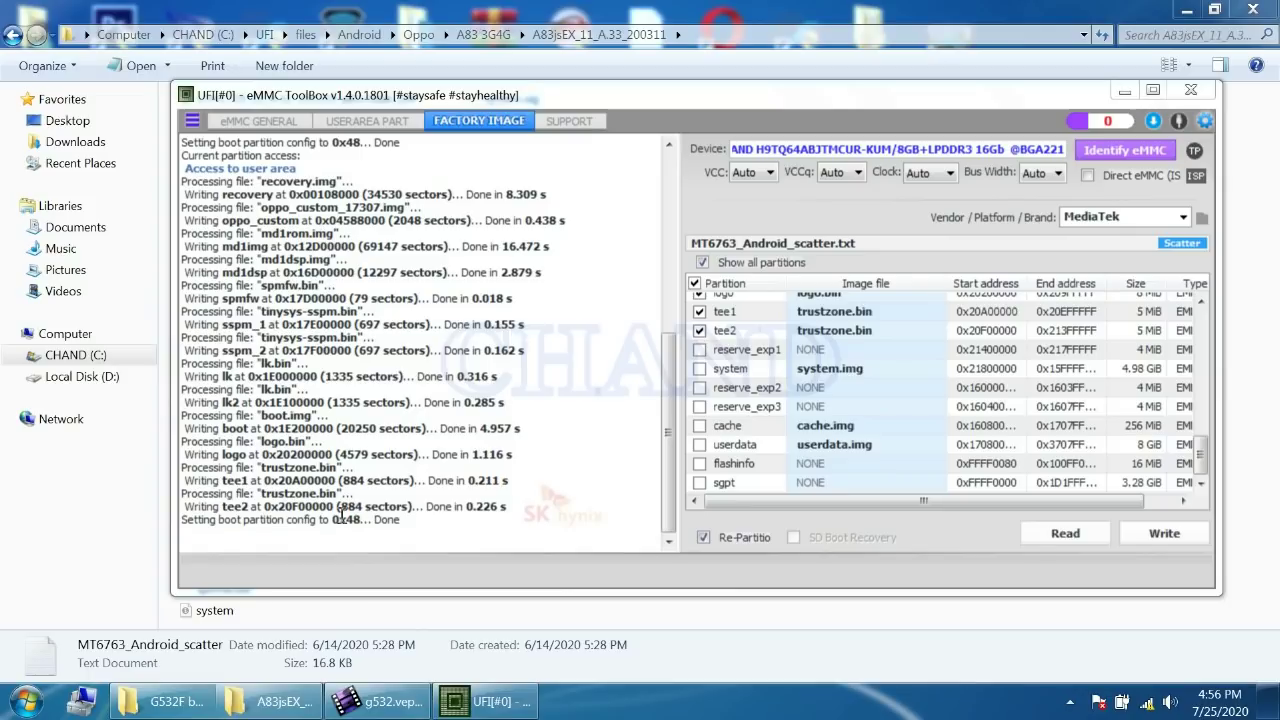
# Review the loaded partition list and examine the boot partition config line at the end of the write log.
pyautogui.moveTo(1198, 427); pyautogui.dragTo(1206, 295)
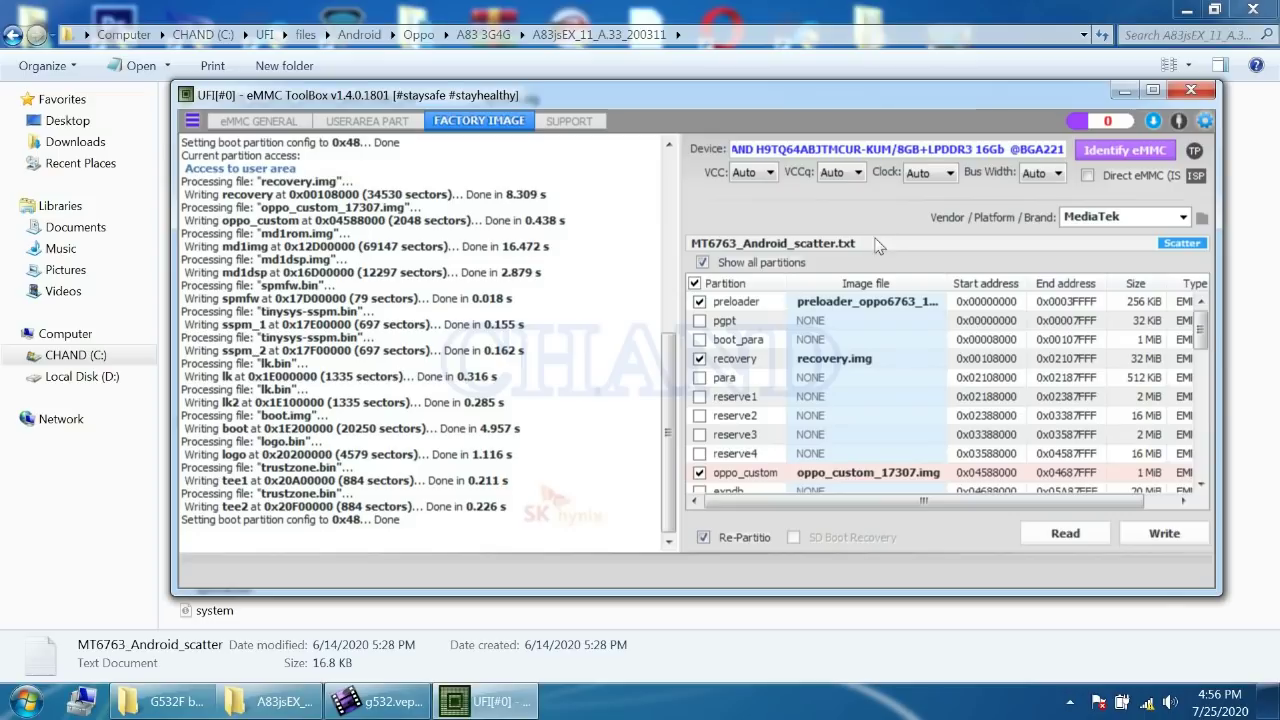
pyautogui.moveTo(182, 520); pyautogui.dragTo(402, 520)
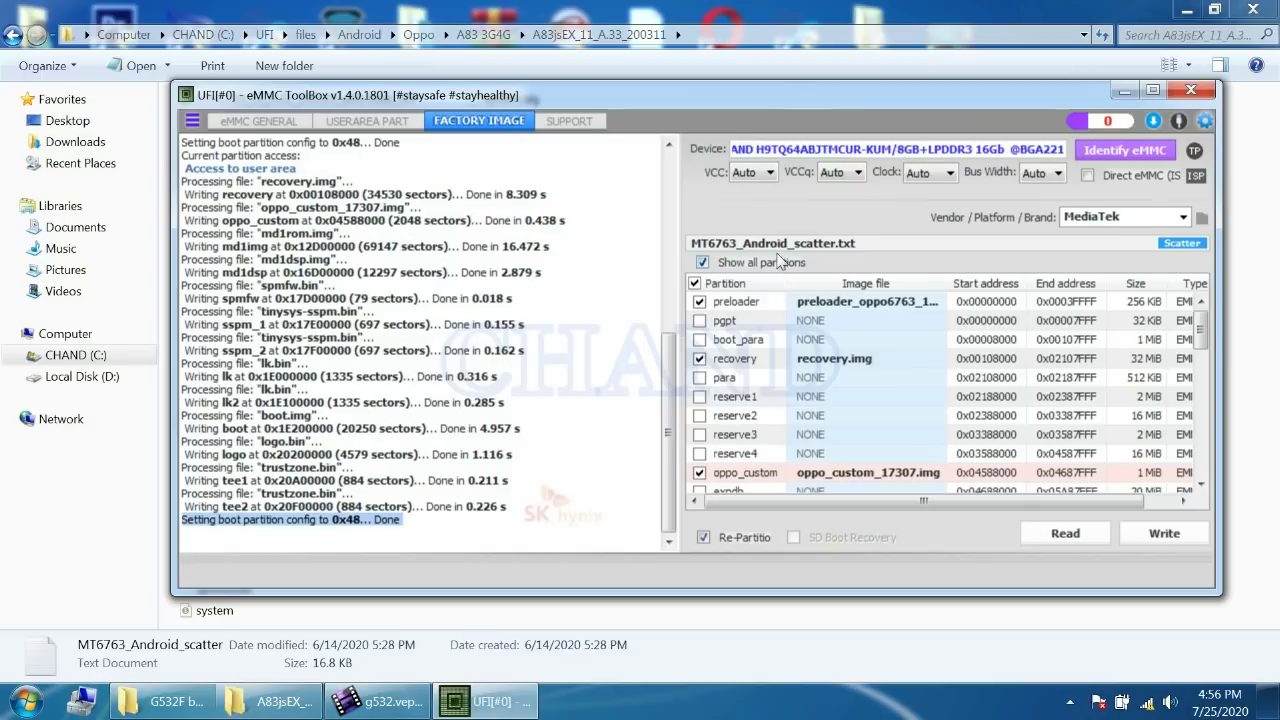
pyautogui.click(398, 538)
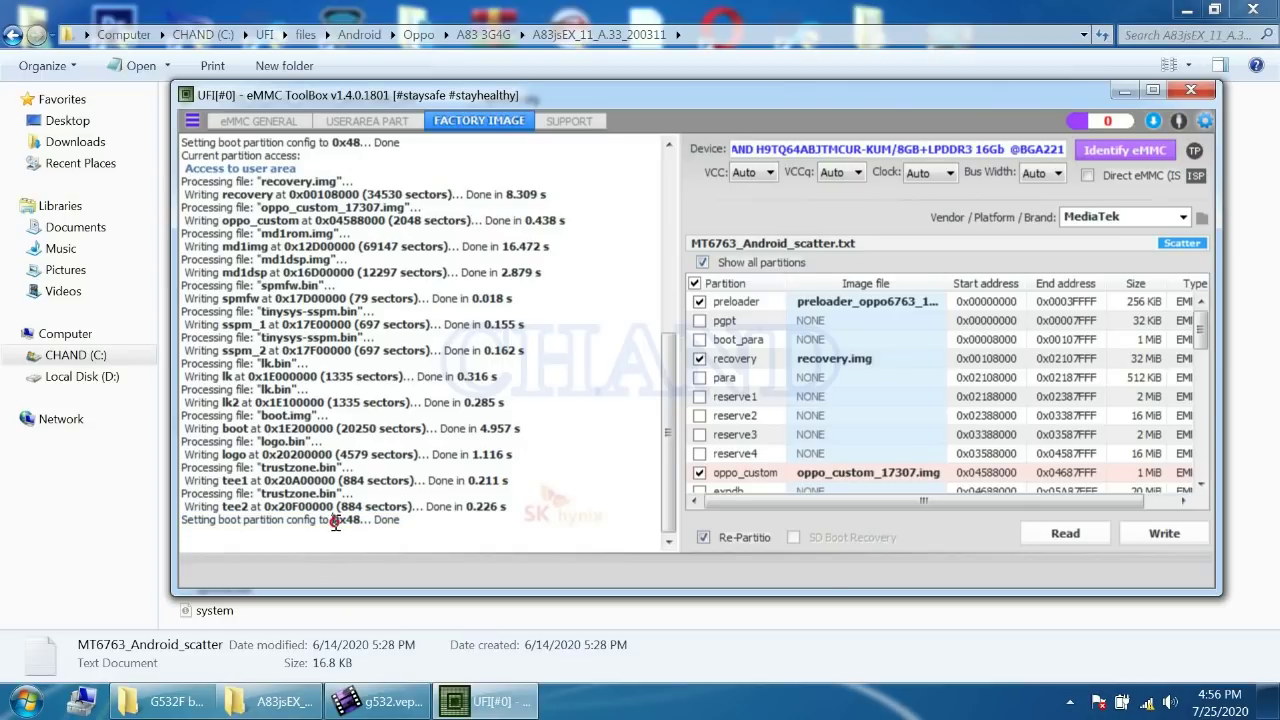
pyautogui.moveTo(333, 521); pyautogui.dragTo(431, 524)
pyautogui.click(336, 521)
pyautogui.moveTo(334, 520); pyautogui.dragTo(432, 516)
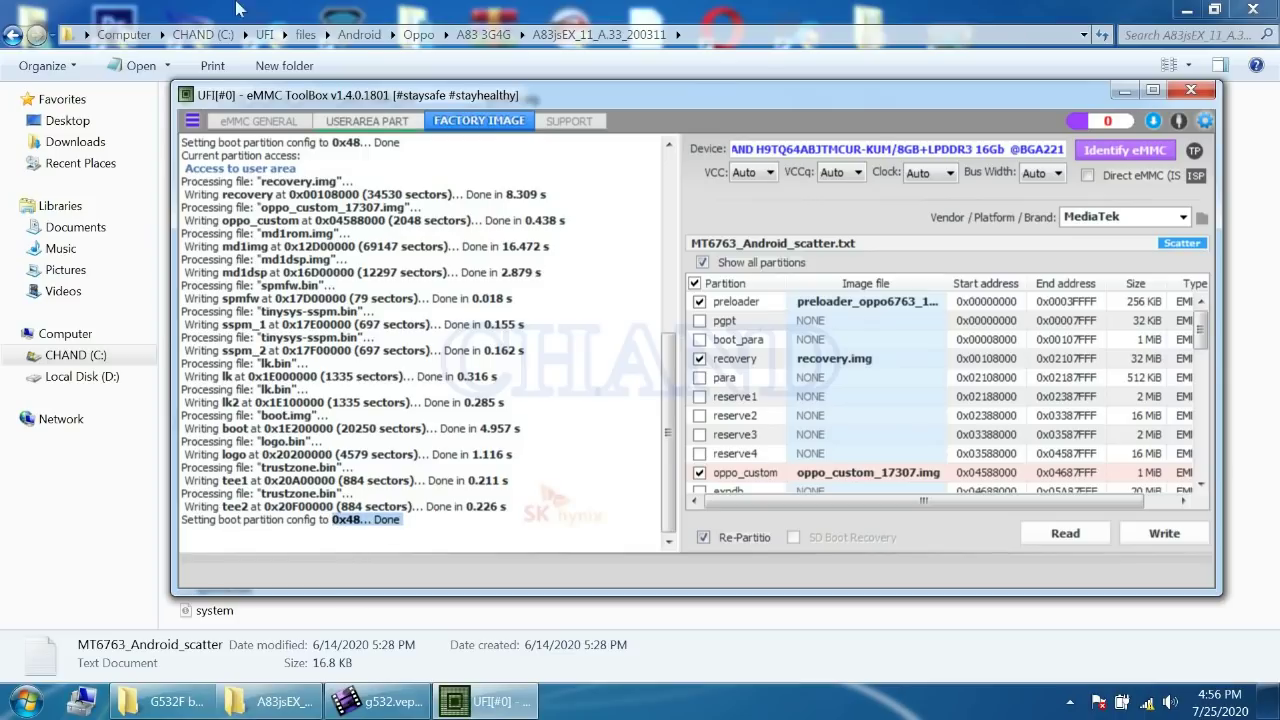
# Look over the BOOT_PARTITION_EN options and the EXT_CSD presets in the general eMMC settings without changing them.
pyautogui.click(260, 121)
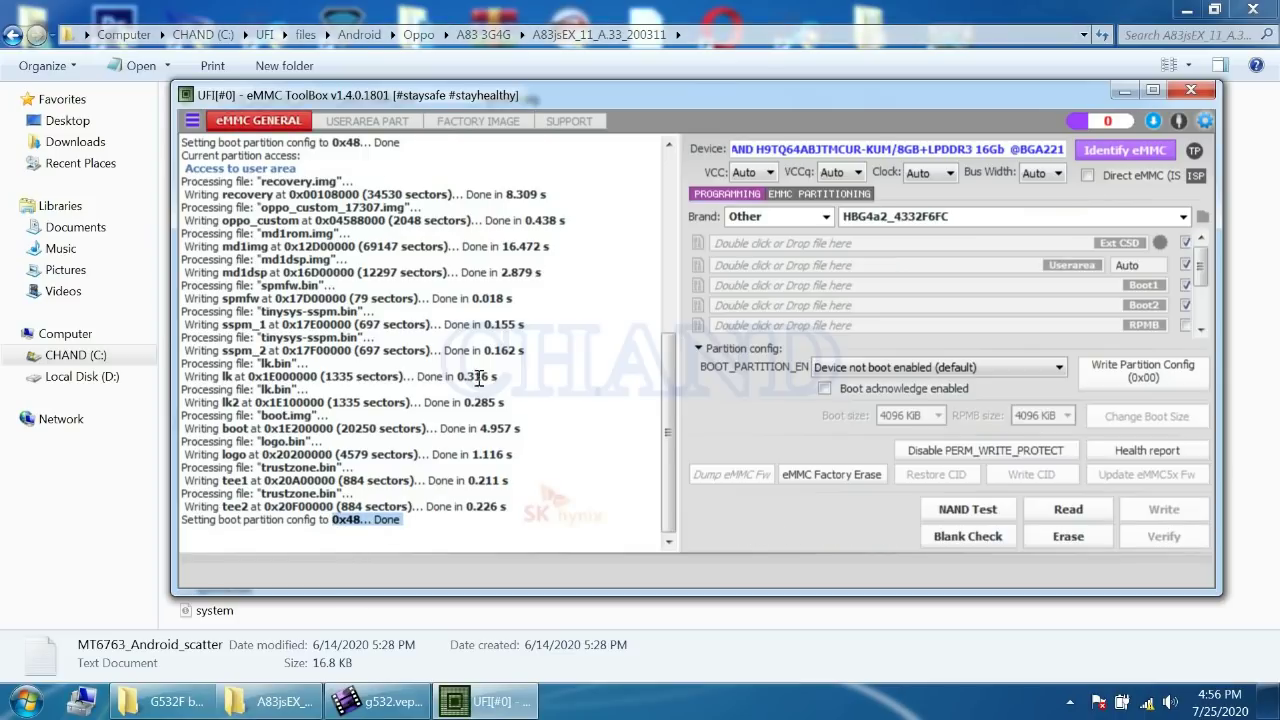
pyautogui.click(891, 368)
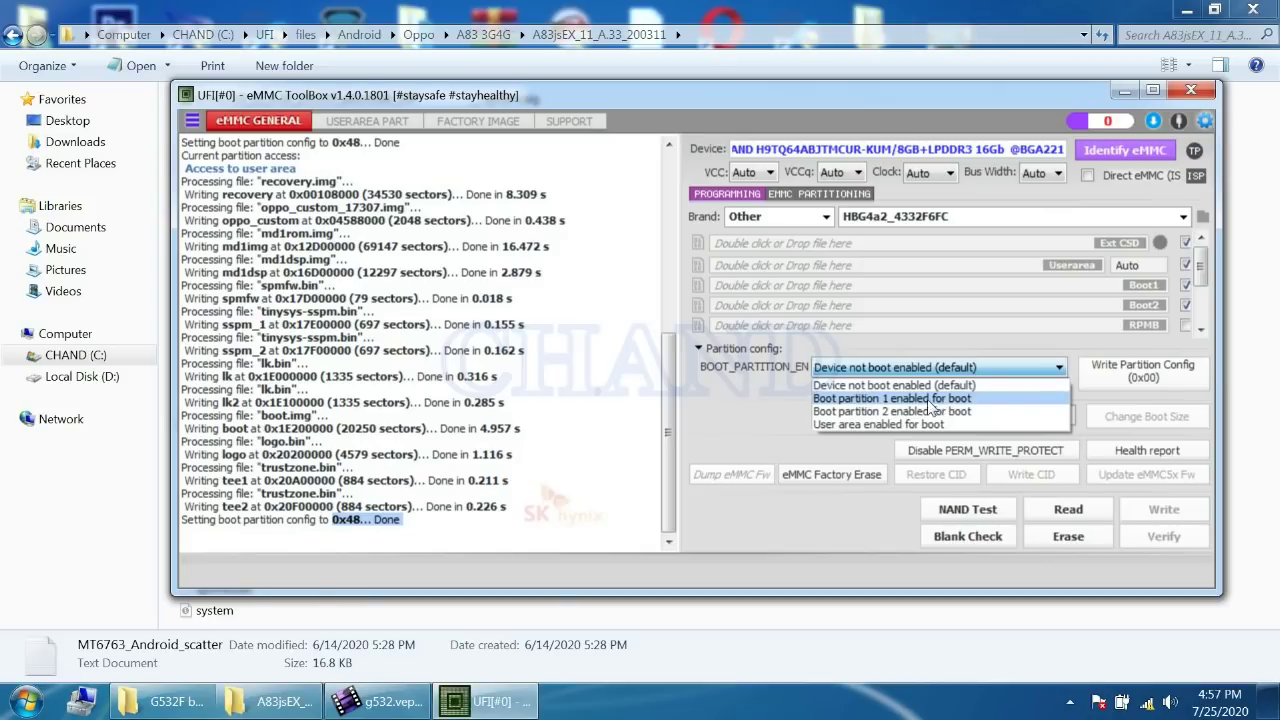
pyautogui.click(737, 426)
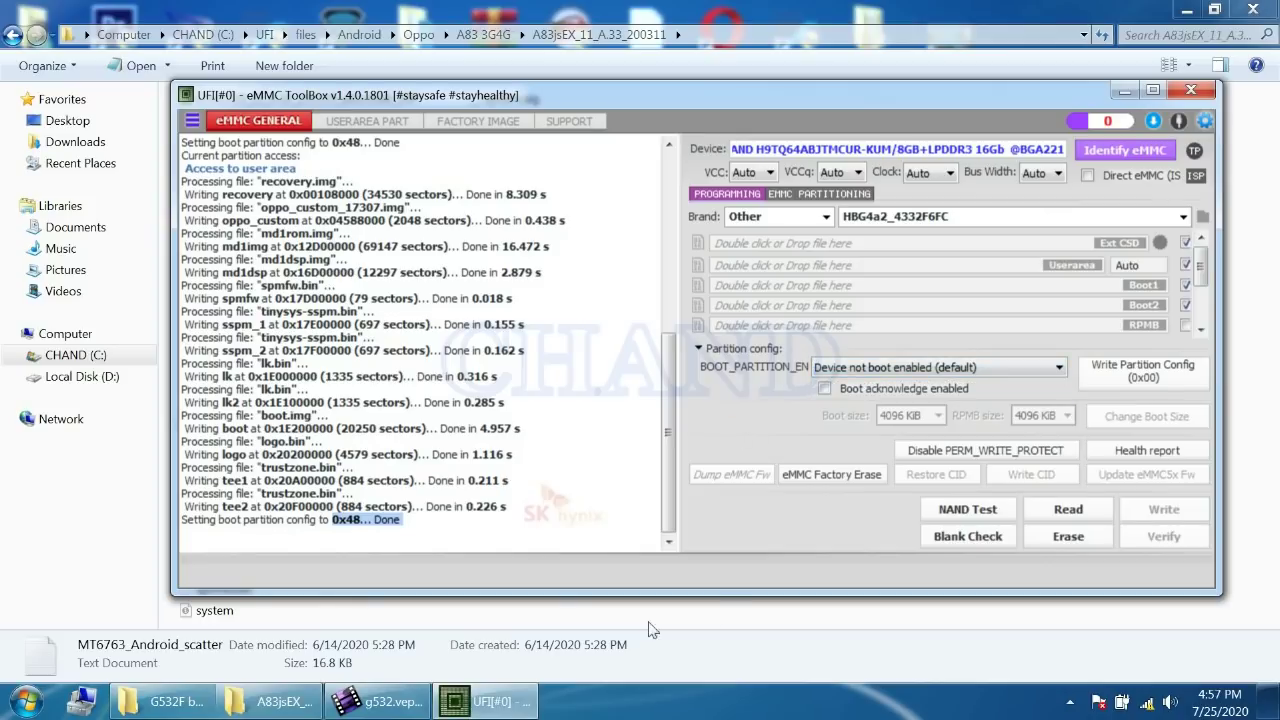
pyautogui.click(1162, 242)
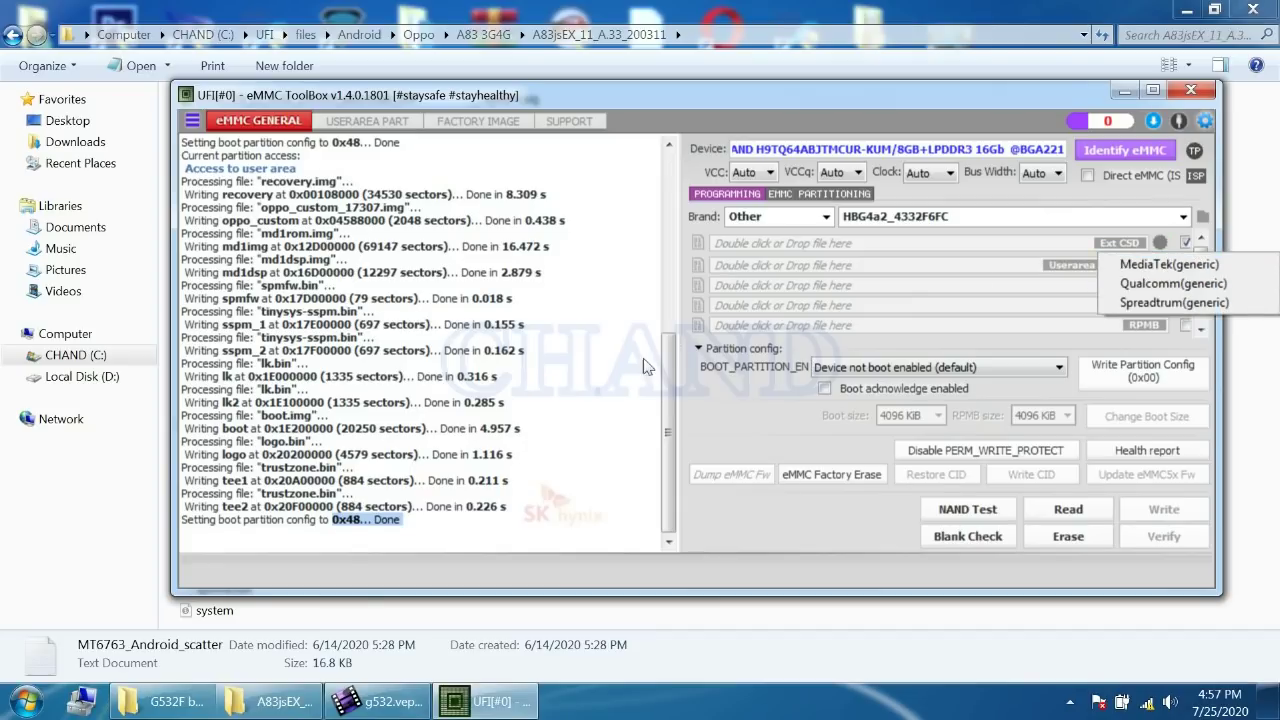
# Examine the re-partitioning, MBR/GPT and boot partition 1 access lines in the write log and compare them with the Boot1 entry.
pyautogui.moveTo(668, 392); pyautogui.dragTo(640, 262)
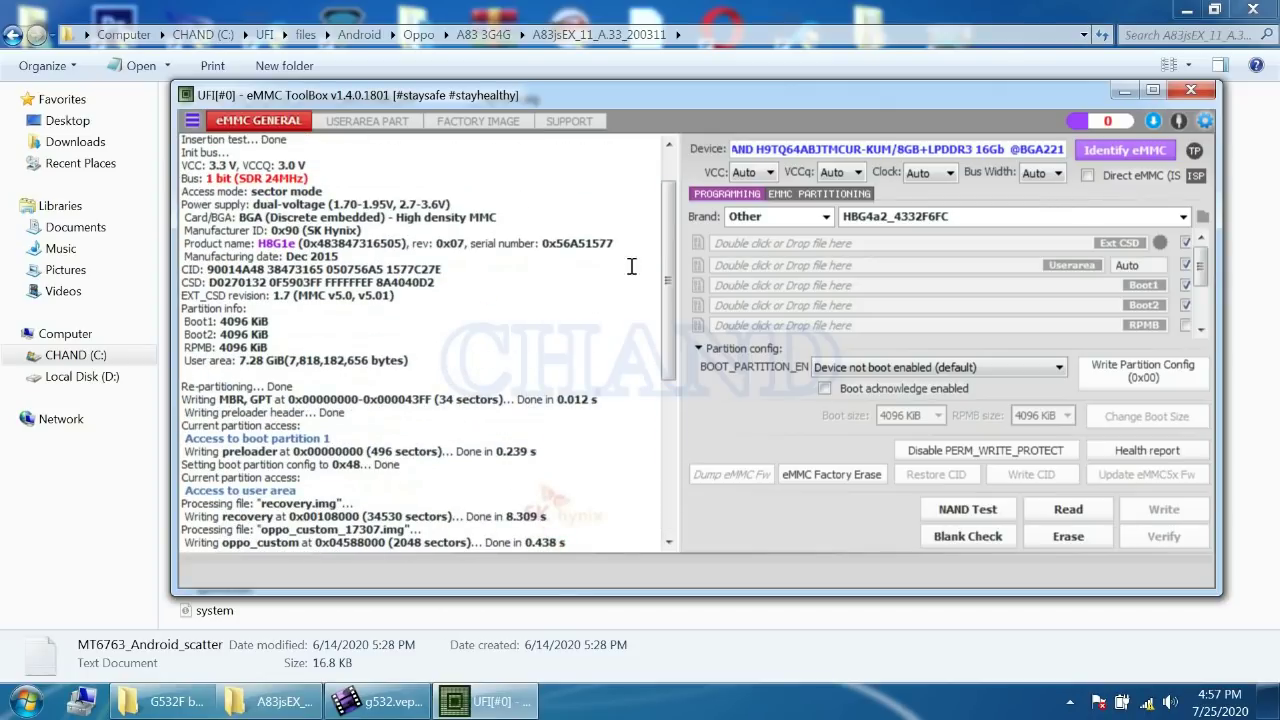
pyautogui.moveTo(184, 387); pyautogui.dragTo(281, 379)
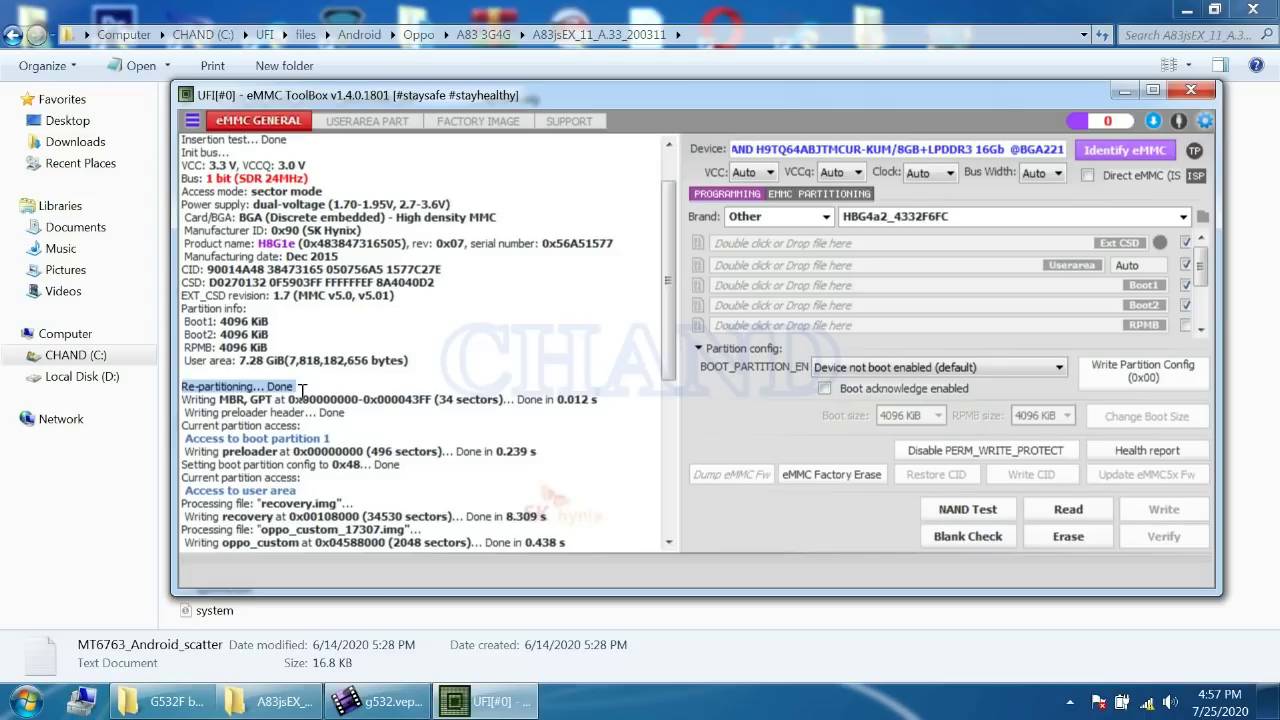
pyautogui.moveTo(182, 399); pyautogui.dragTo(615, 397)
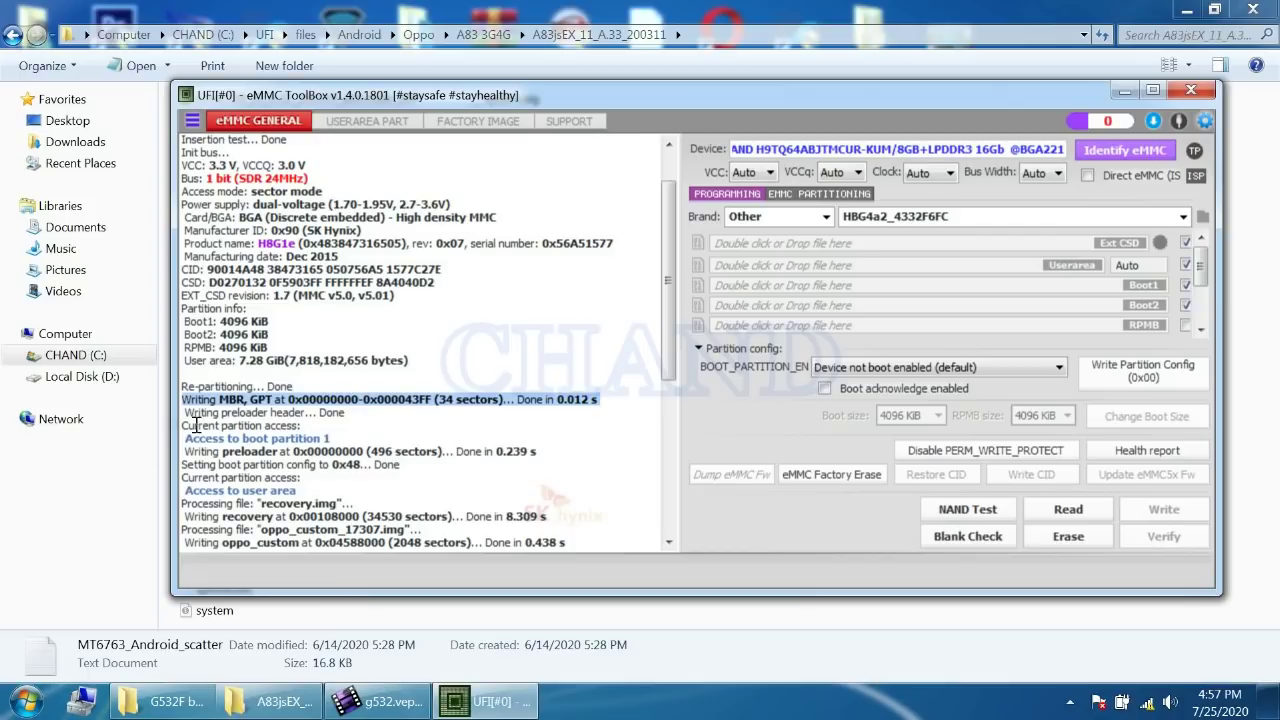
pyautogui.moveTo(184, 438); pyautogui.dragTo(347, 437)
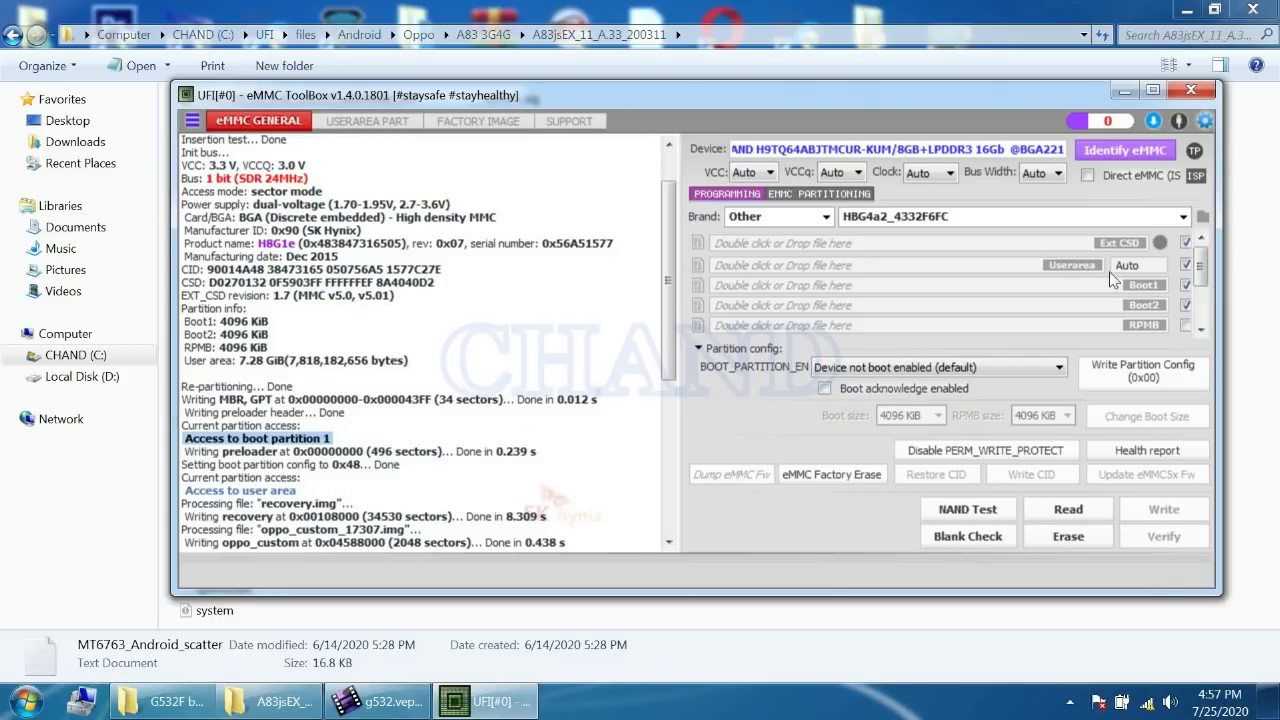
pyautogui.click(1137, 284)
pyautogui.click(1136, 284)
pyautogui.click(352, 441)
pyautogui.moveTo(187, 438); pyautogui.dragTo(343, 437)
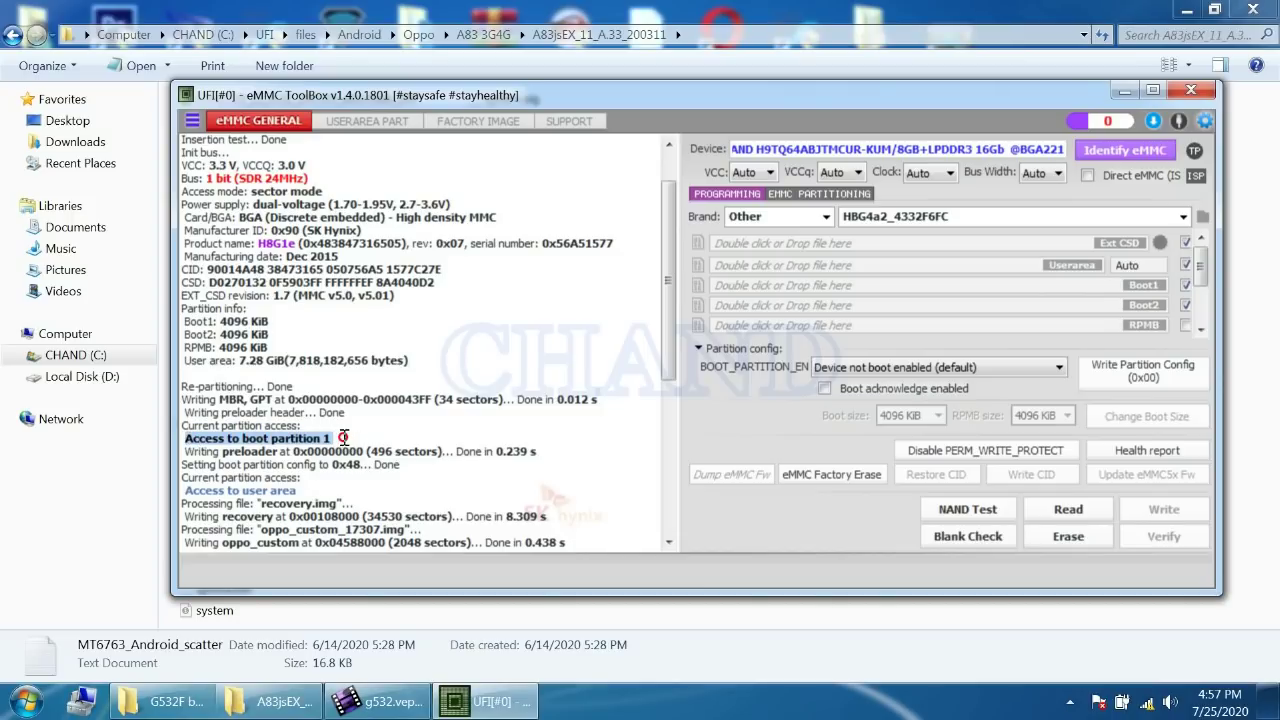
# Examine the log lines for the preloader write, the boot partition config setting and the user area access.
pyautogui.click(185, 450)
pyautogui.moveTo(185, 450); pyautogui.dragTo(534, 451)
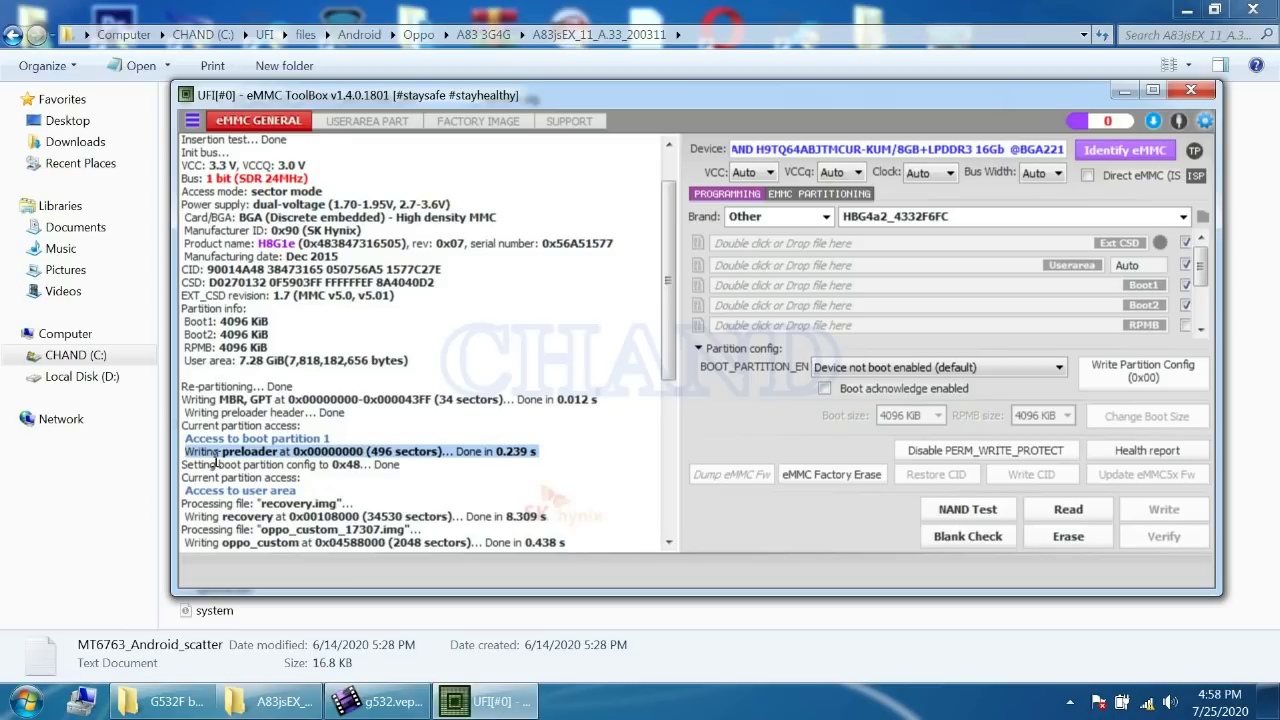
pyautogui.moveTo(186, 465); pyautogui.dragTo(454, 474)
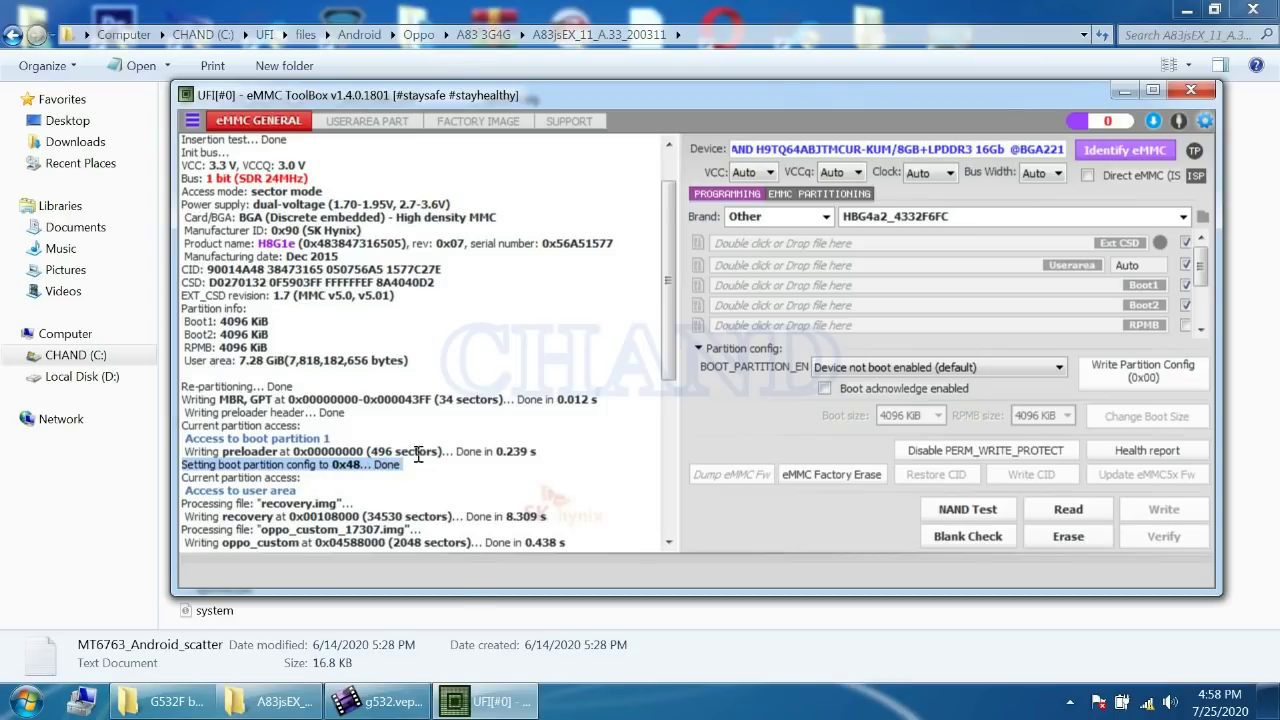
pyautogui.moveTo(669, 320); pyautogui.dragTo(670, 387)
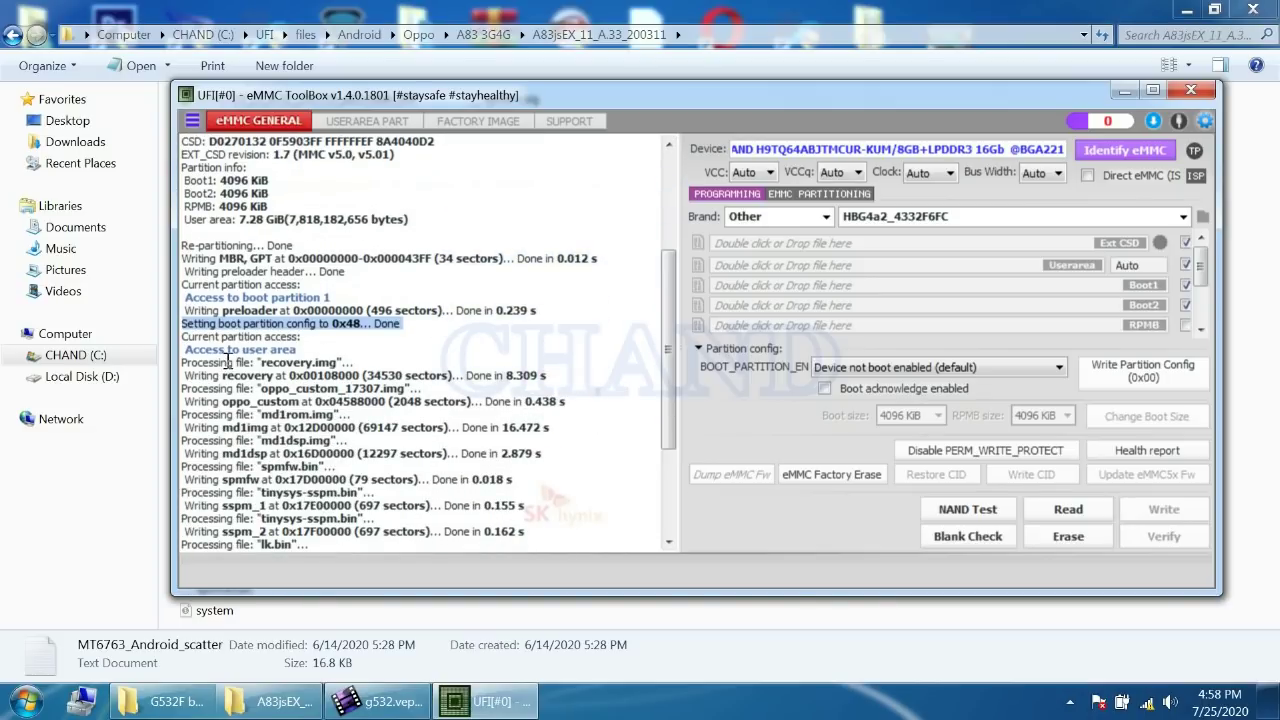
pyautogui.moveTo(187, 352); pyautogui.dragTo(304, 351)
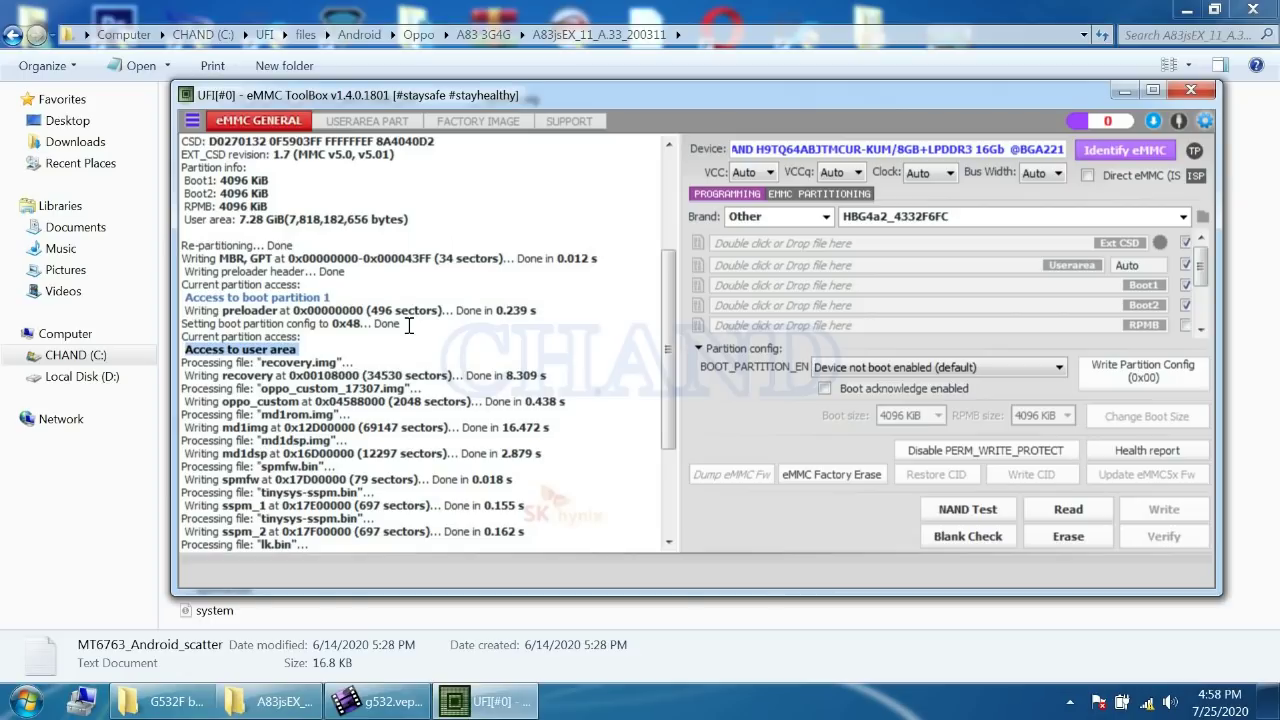
# Compare the partitions and image files listed in the factory image with the user area writes in the log.
pyautogui.click(466, 128)
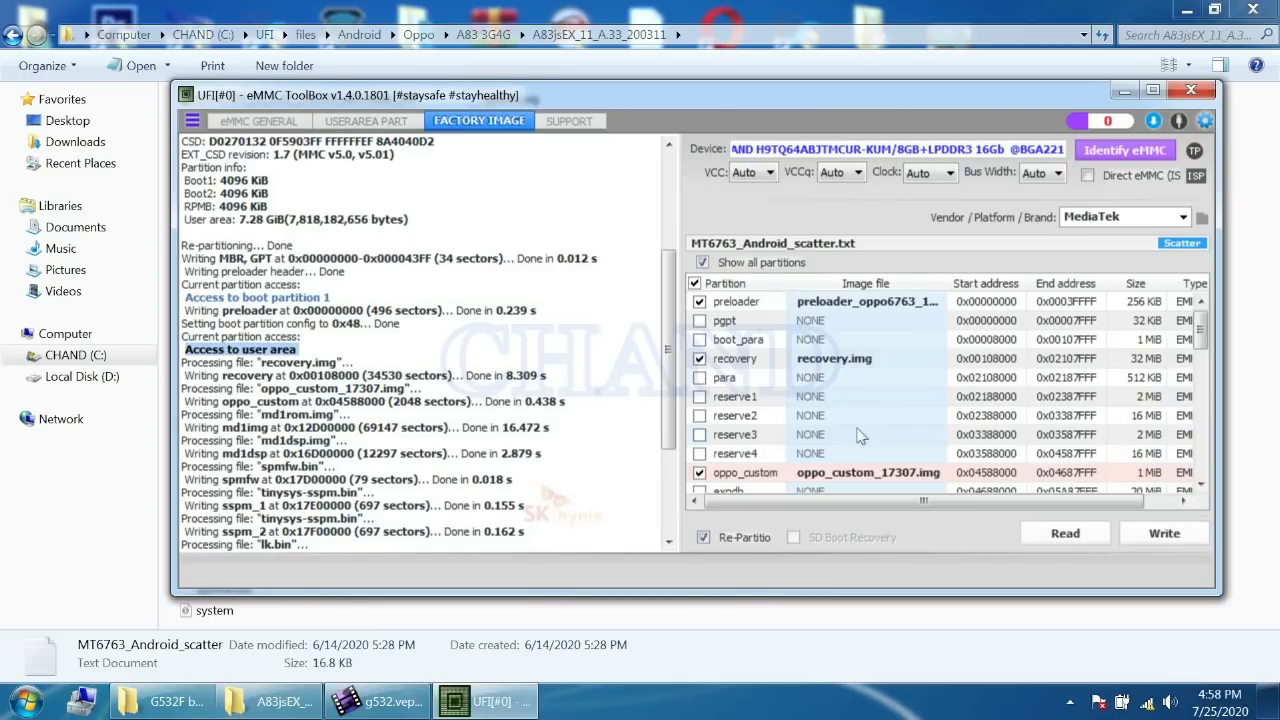
pyautogui.scroll(-1, 1190, 350)
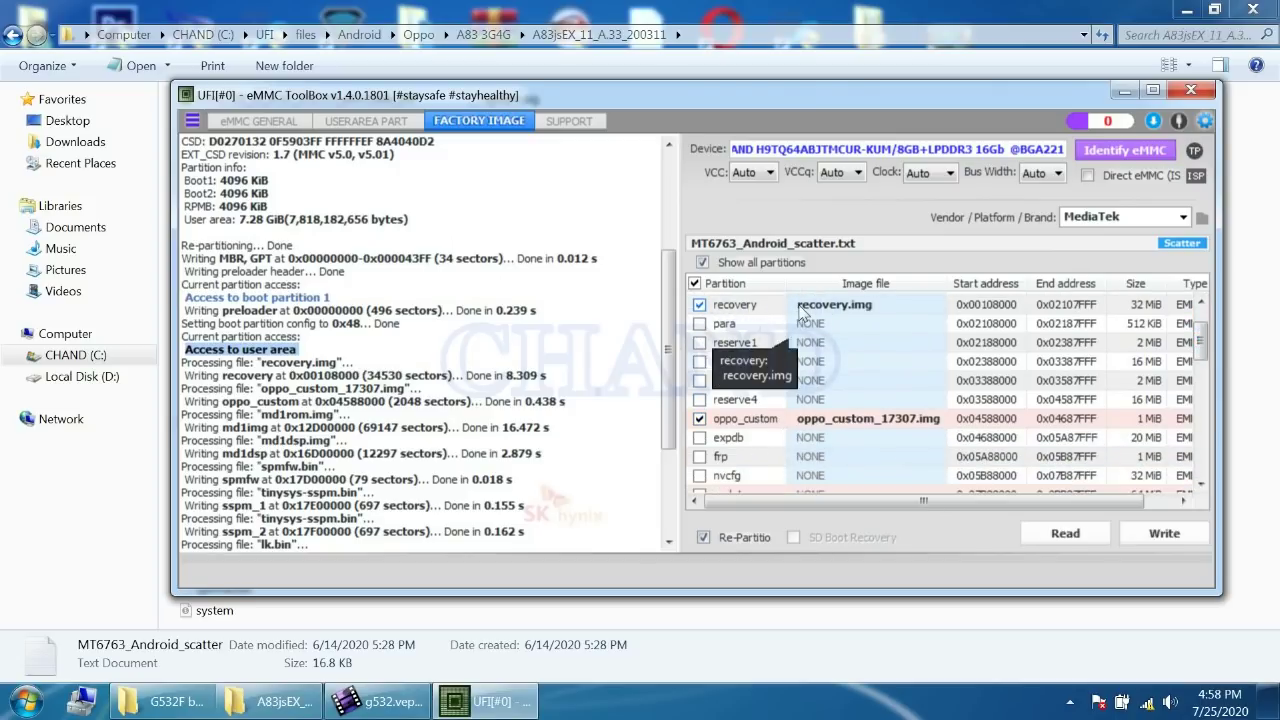
pyautogui.scroll(1, 1200, 368)
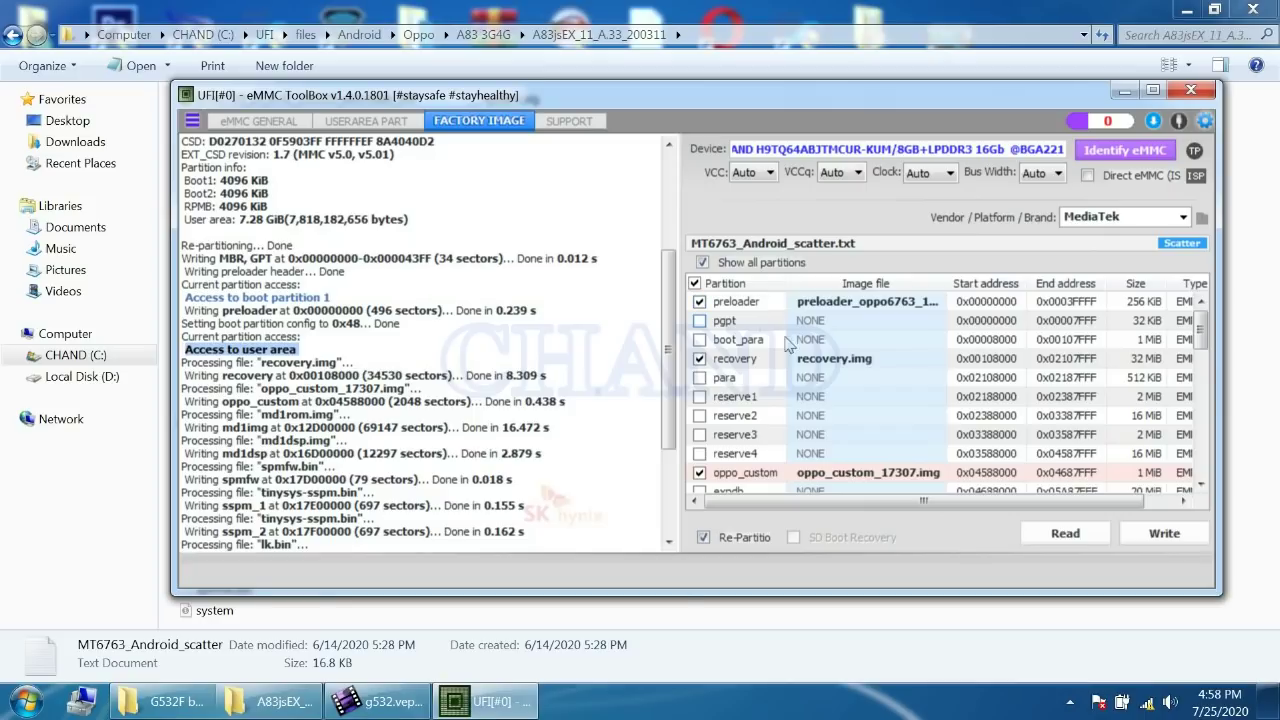
pyautogui.click(1205, 360)
pyautogui.moveTo(1205, 361); pyautogui.dragTo(1206, 400)
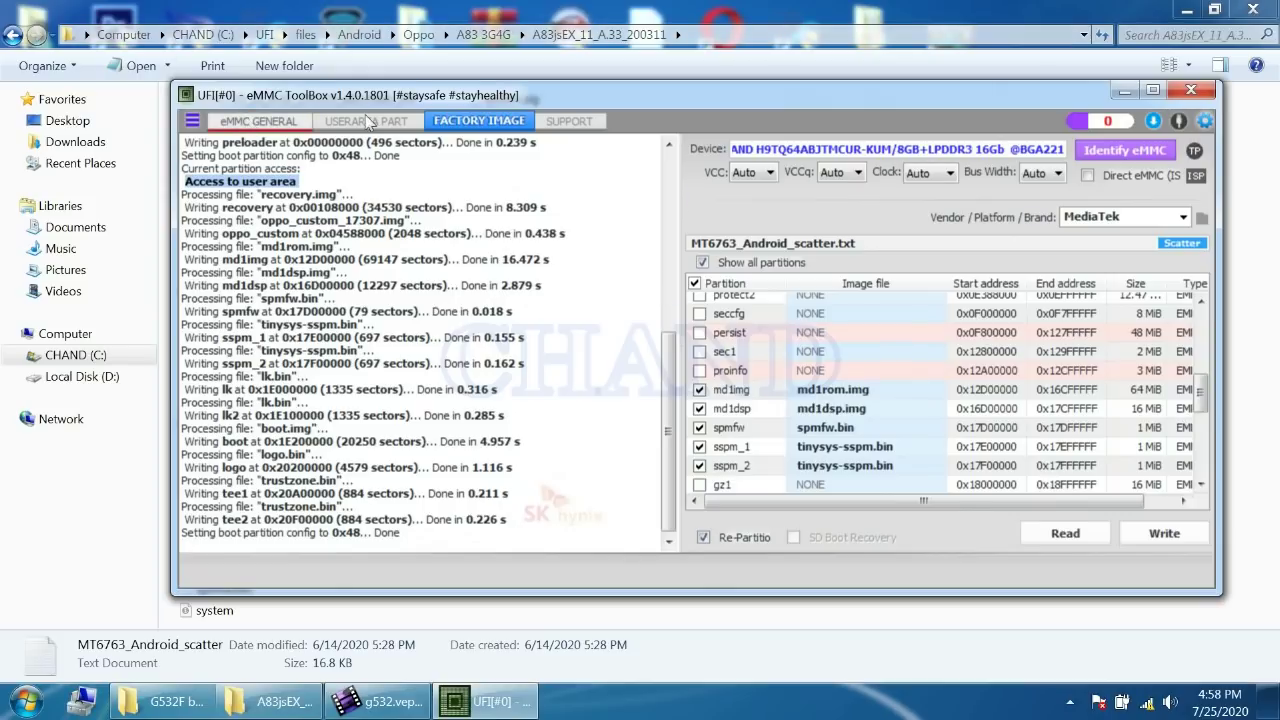
# Return to the general eMMC settings and re-examine the boot partition config line following the preloader write in the log.
pyautogui.click(249, 120)
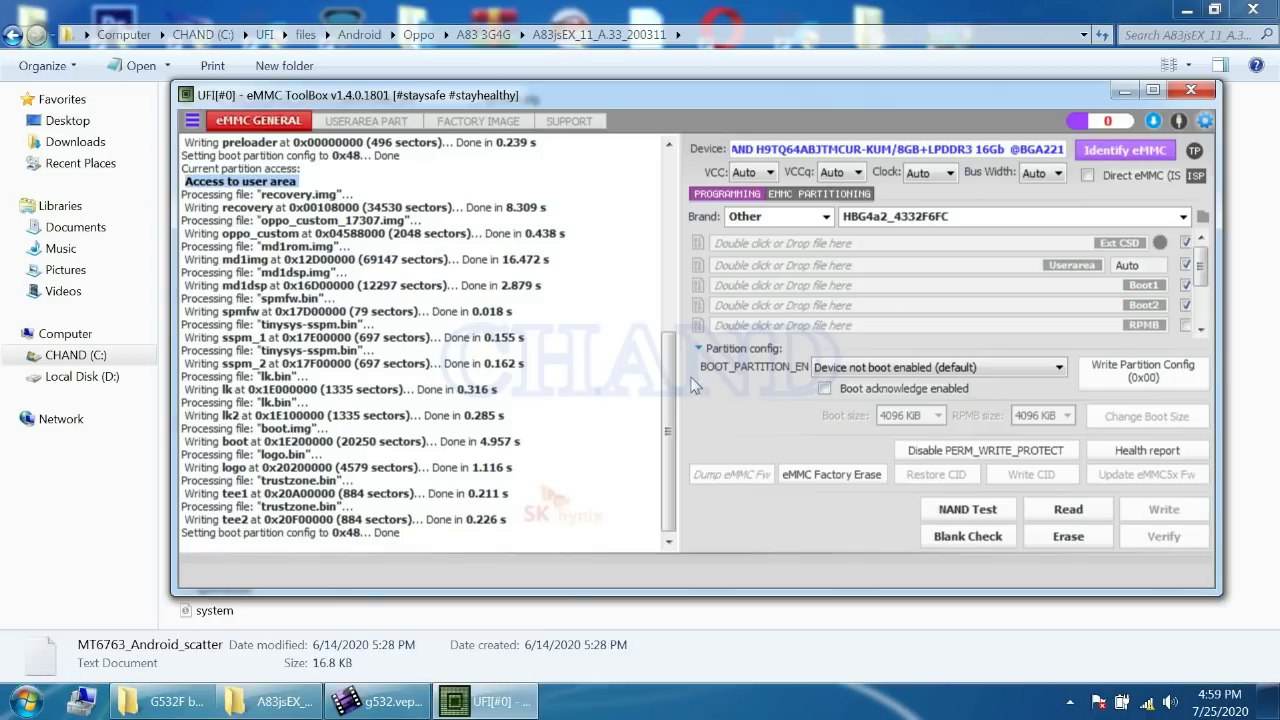
pyautogui.moveTo(670, 400); pyautogui.dragTo(672, 280)
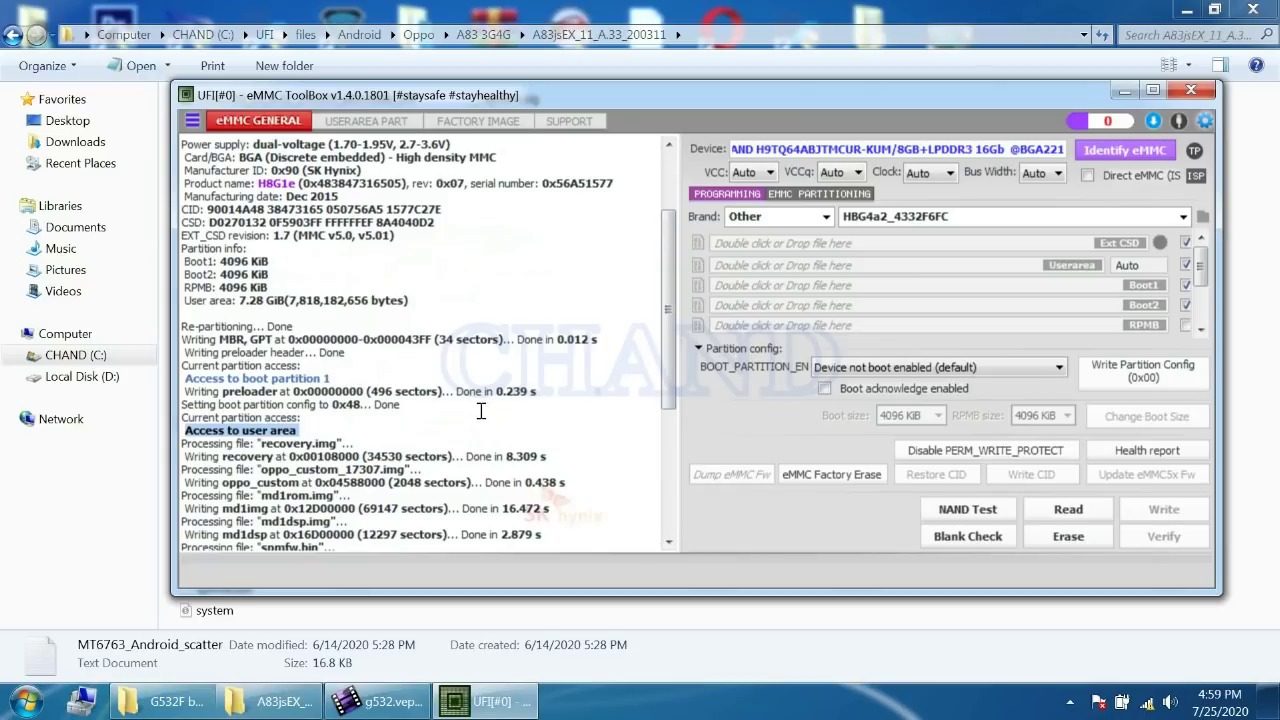
pyautogui.moveTo(330, 405); pyautogui.dragTo(432, 408)
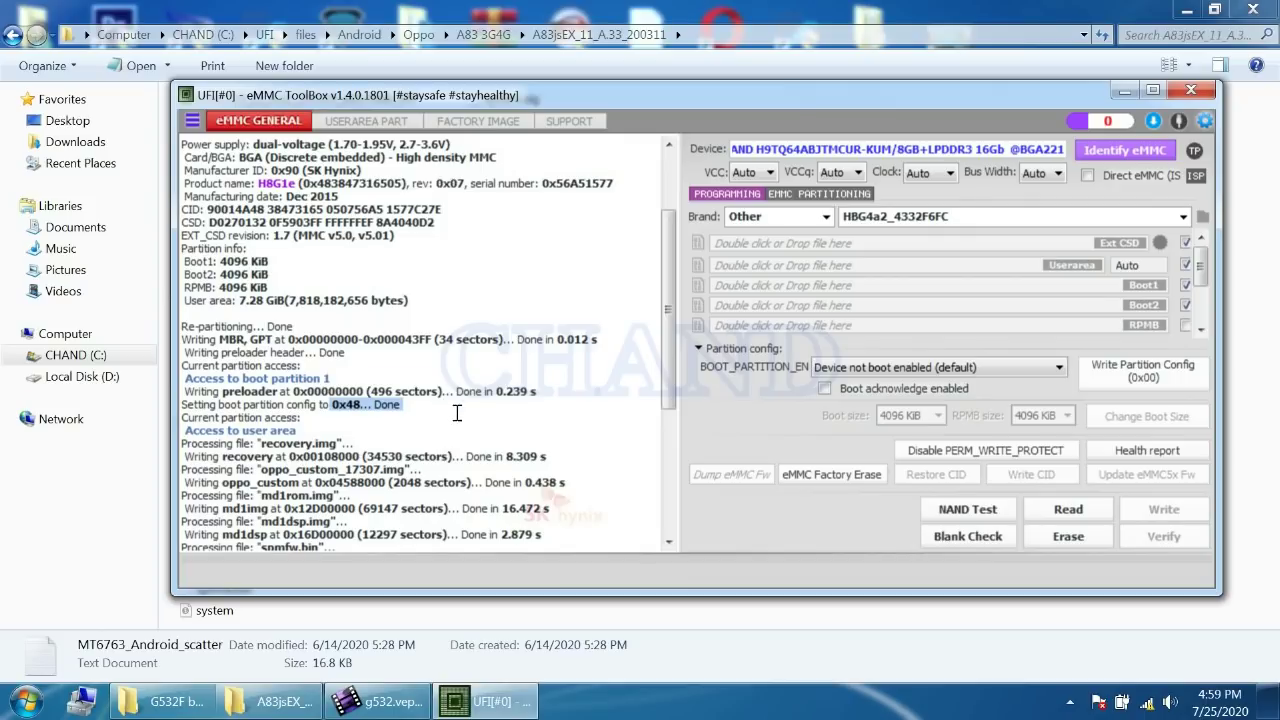
pyautogui.click(1070, 702)
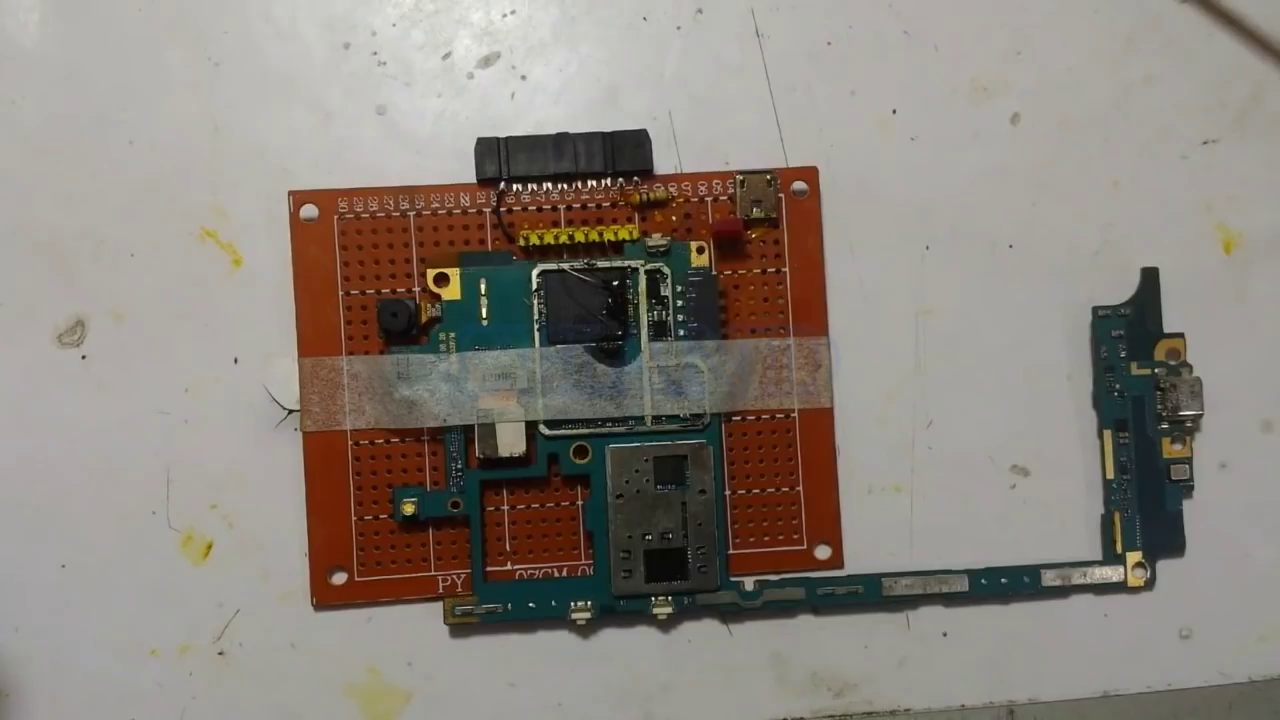